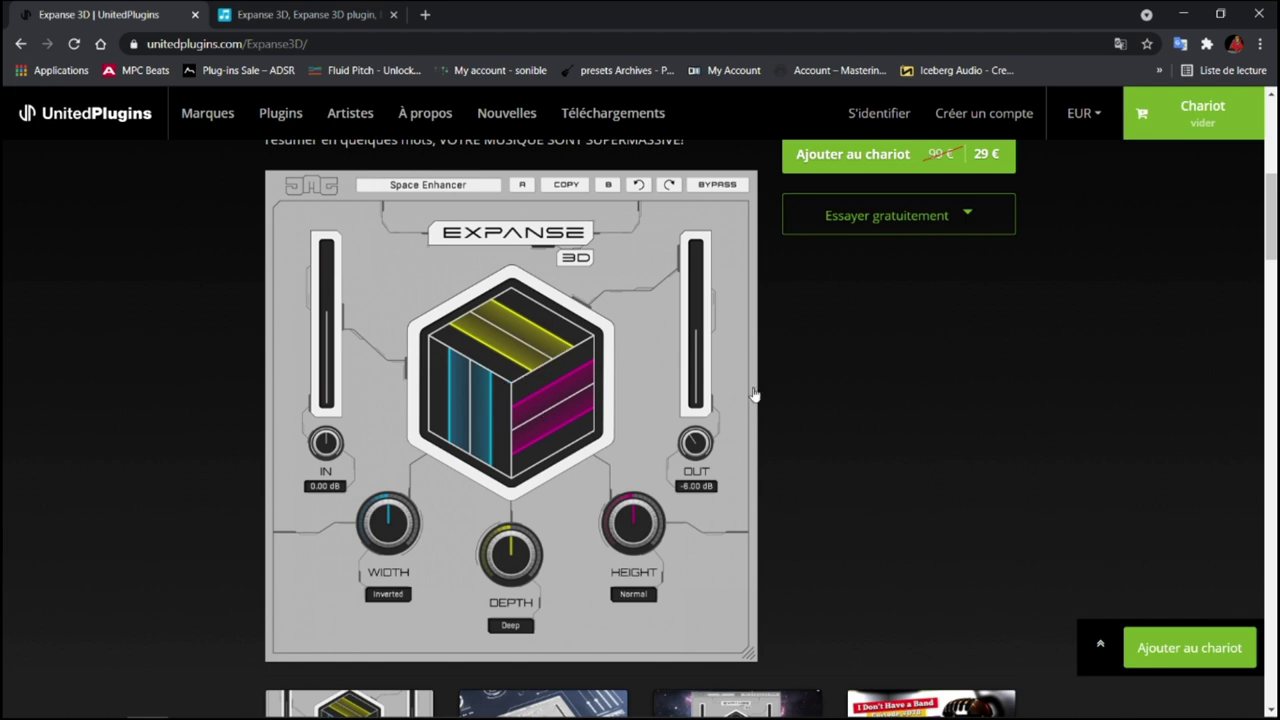
# - Examine the Expanse 3D key features on the United Plugins page and the pricing on its Plugin Boutique listing
pyautogui.scroll(-4, 1236, 250)
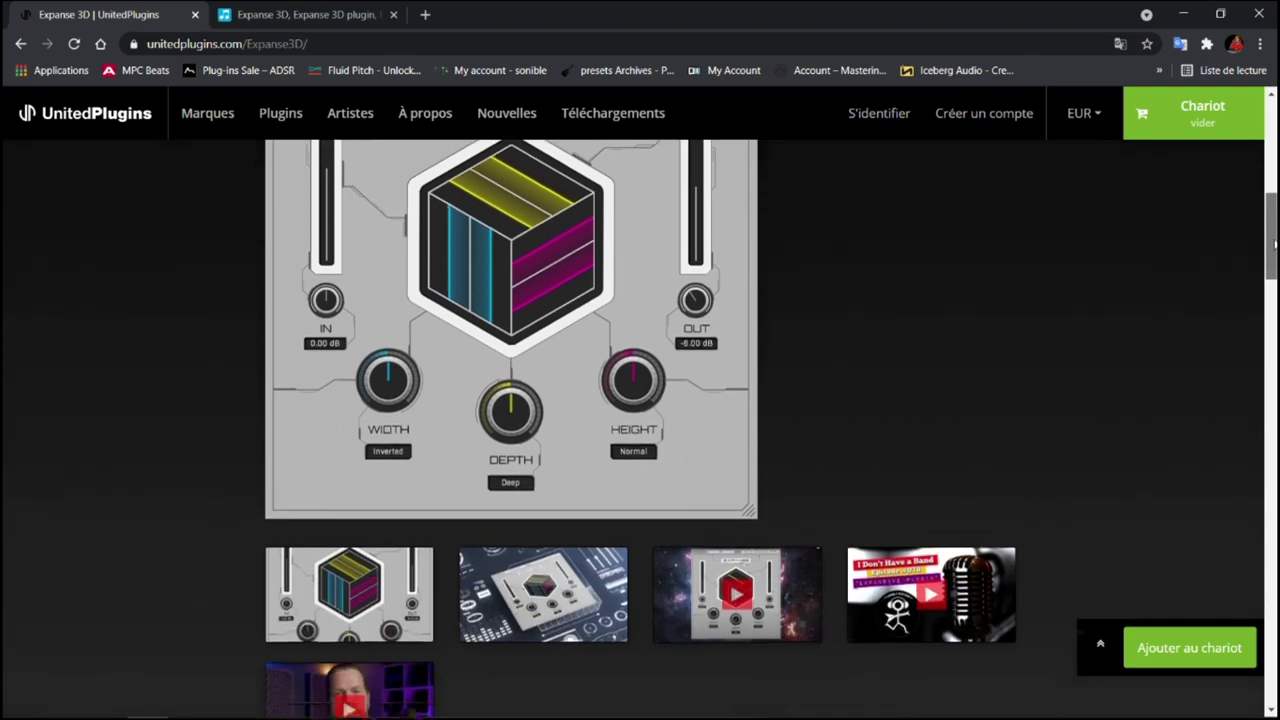
pyautogui.scroll(-3, 640, 420)
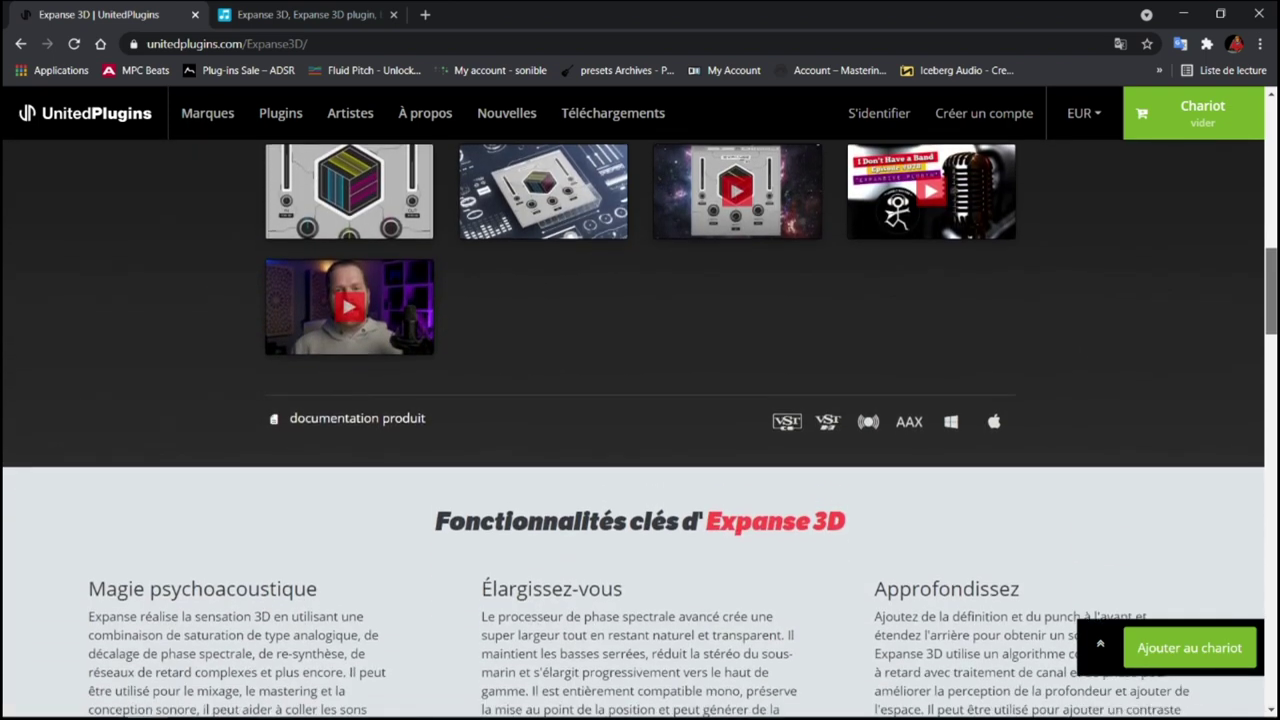
pyautogui.scroll(-3, 640, 430)
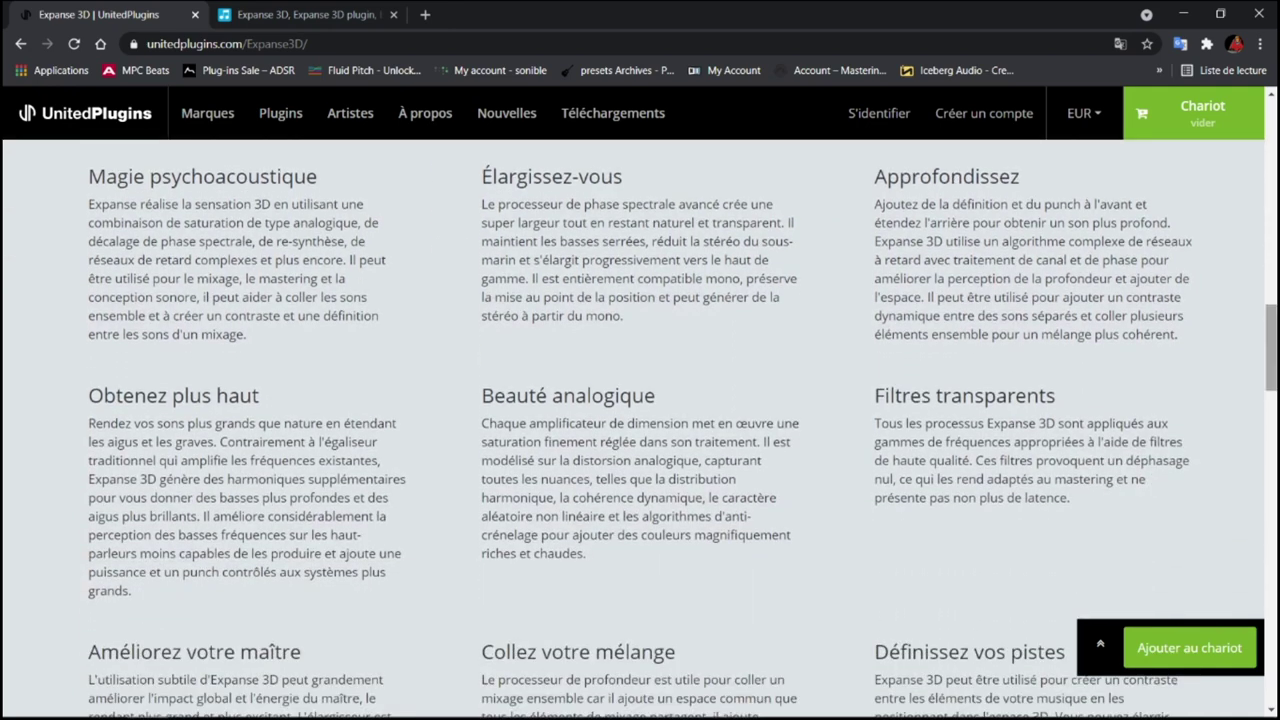
pyautogui.moveTo(1272, 347); pyautogui.dragTo(1264, 287)
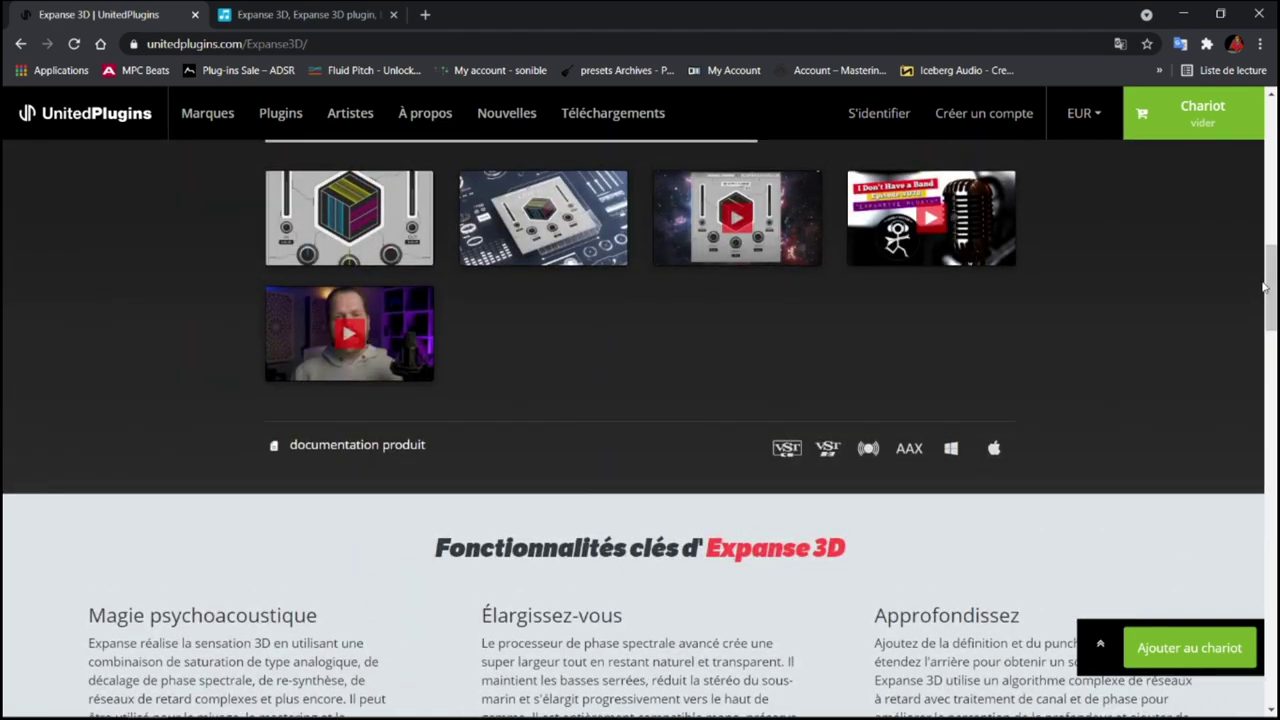
pyautogui.moveTo(1271, 296); pyautogui.dragTo(1264, 213)
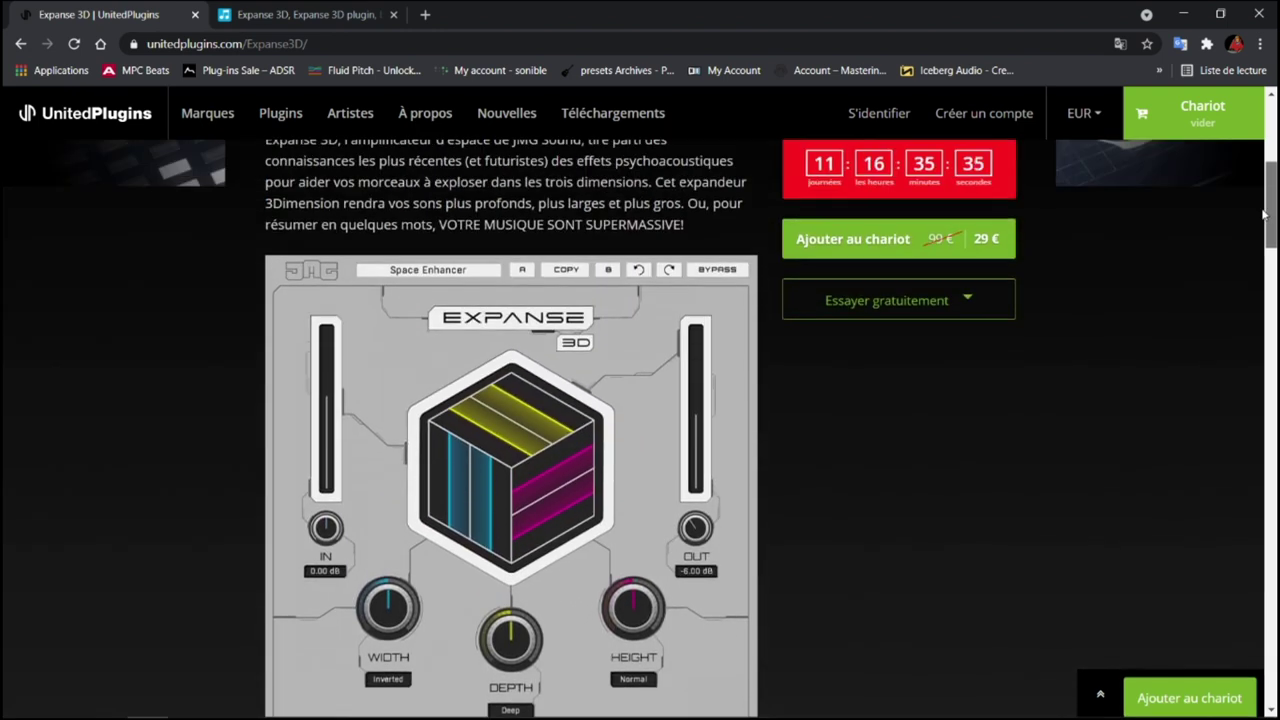
pyautogui.click(307, 14)
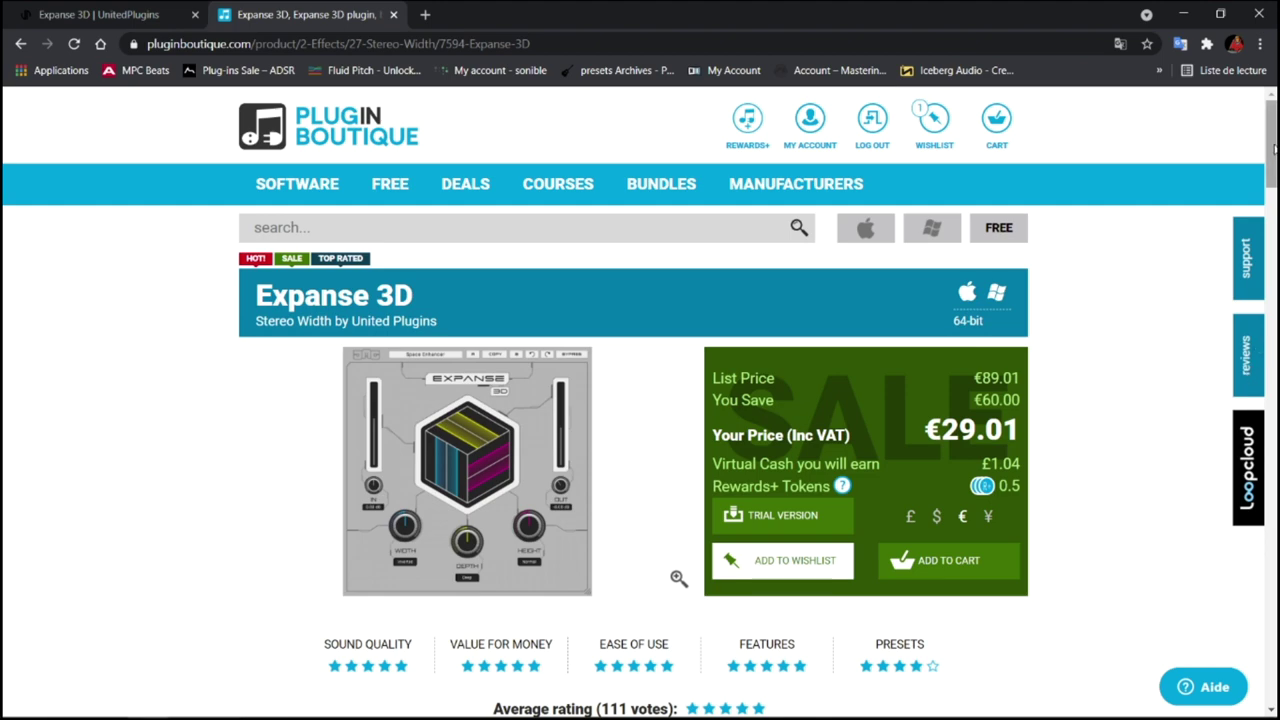
pyautogui.moveTo(1273, 139)
pyautogui.mouseDown()
pyautogui.moveTo(1272, 418)
pyautogui.moveTo(1272, 130)
pyautogui.mouseUp()
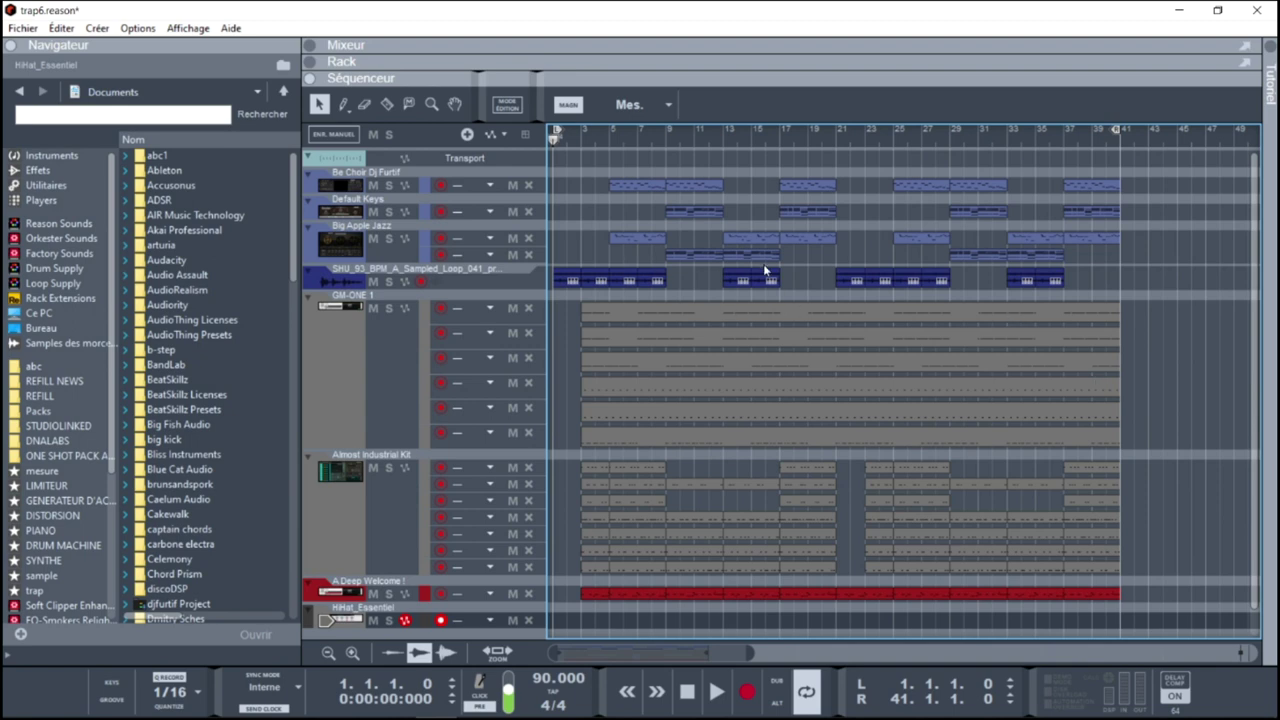
# - Switch to Reason and play the trap6 arrangement from the start to about bar 17
pyautogui.press('space')
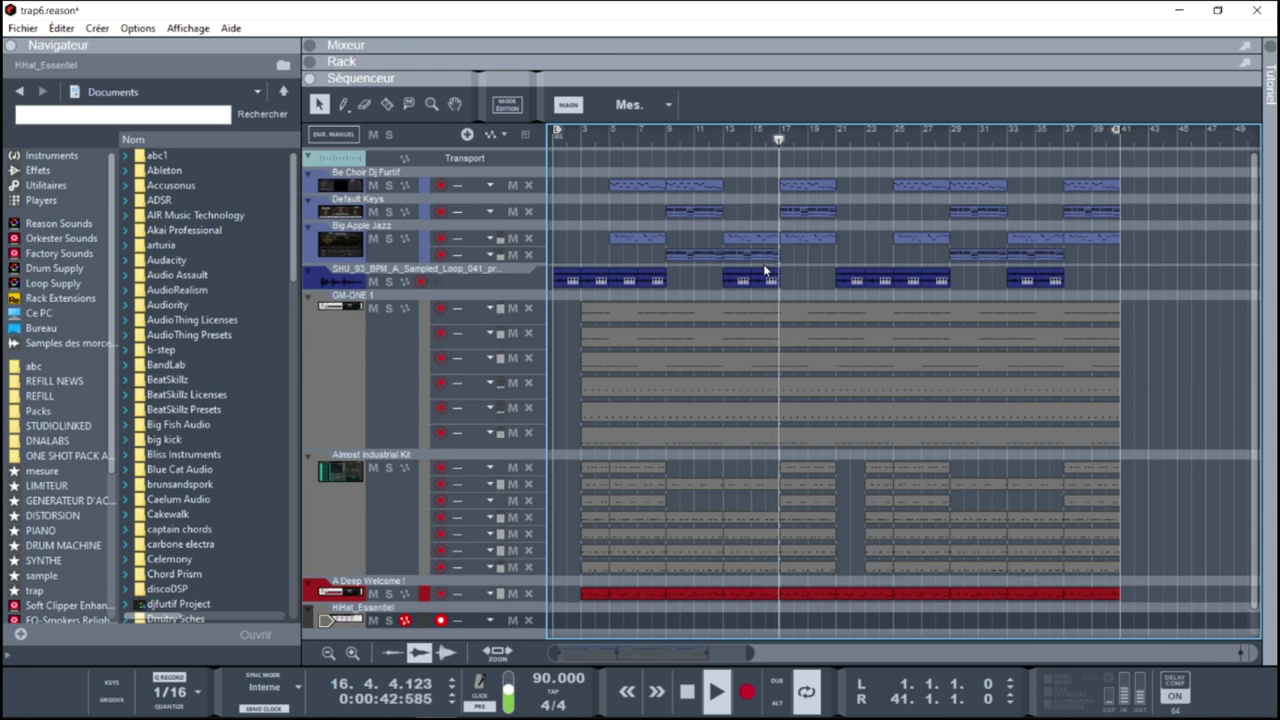
pyautogui.press('space')
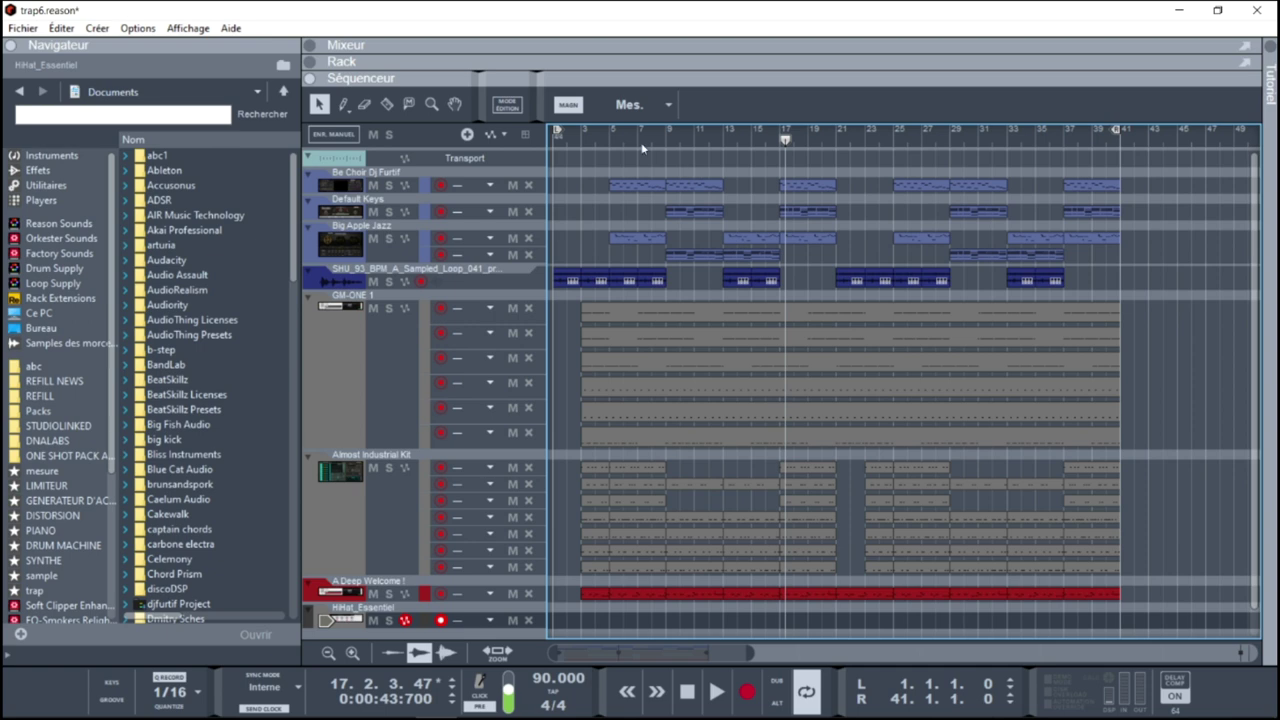
# - Add the Expanse3D effect below Orbitron in the melodie channel's insert effects and solo that channel
pyautogui.click(310, 62)
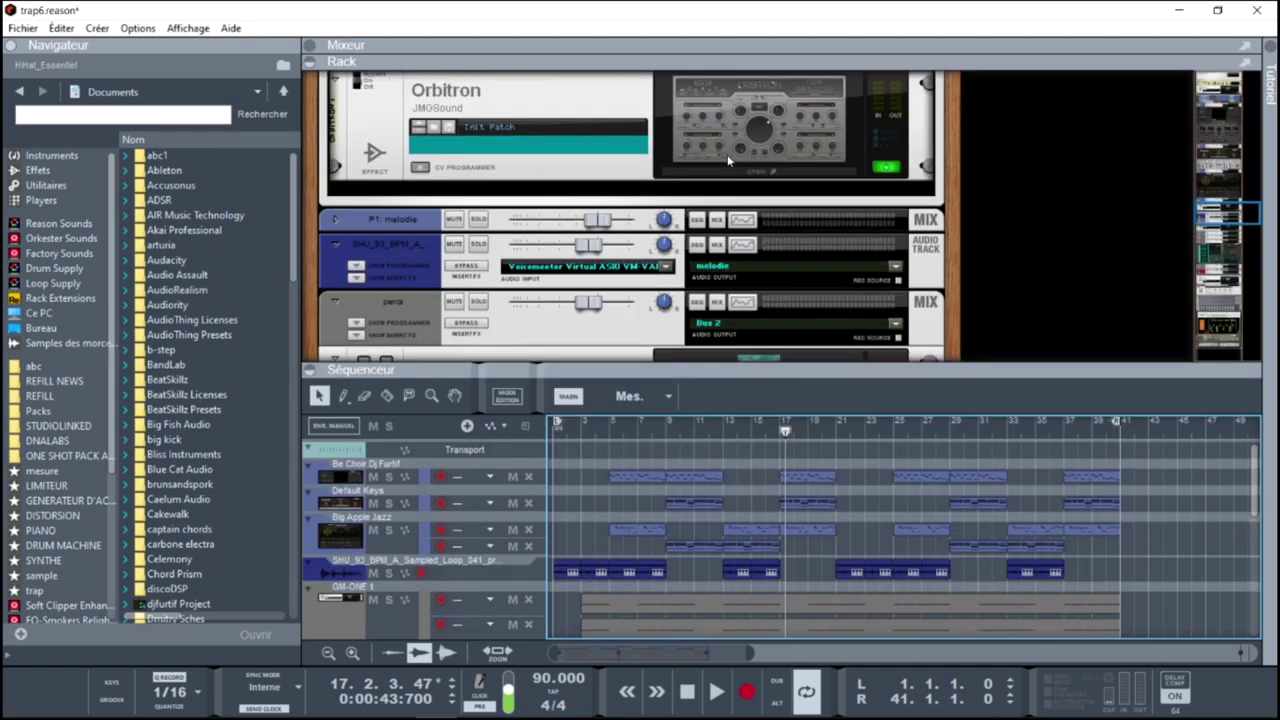
pyautogui.moveTo(1222, 212); pyautogui.dragTo(1220, 205)
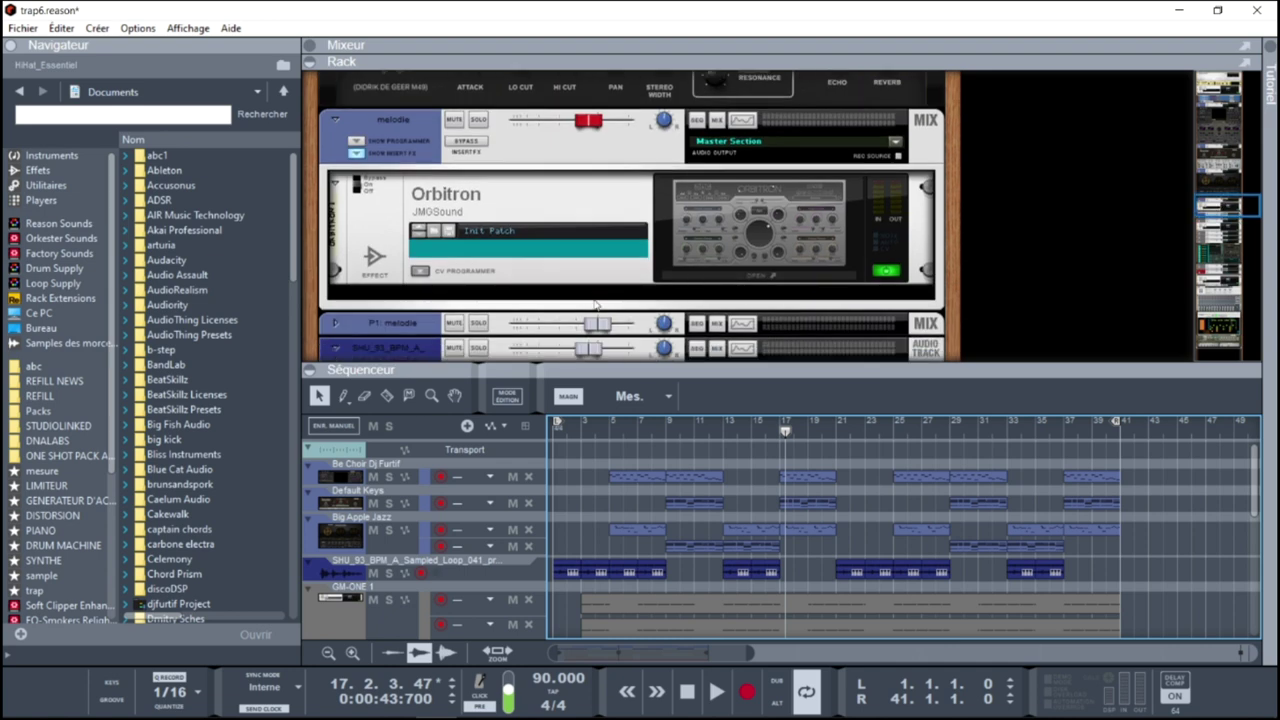
pyautogui.press('F6')
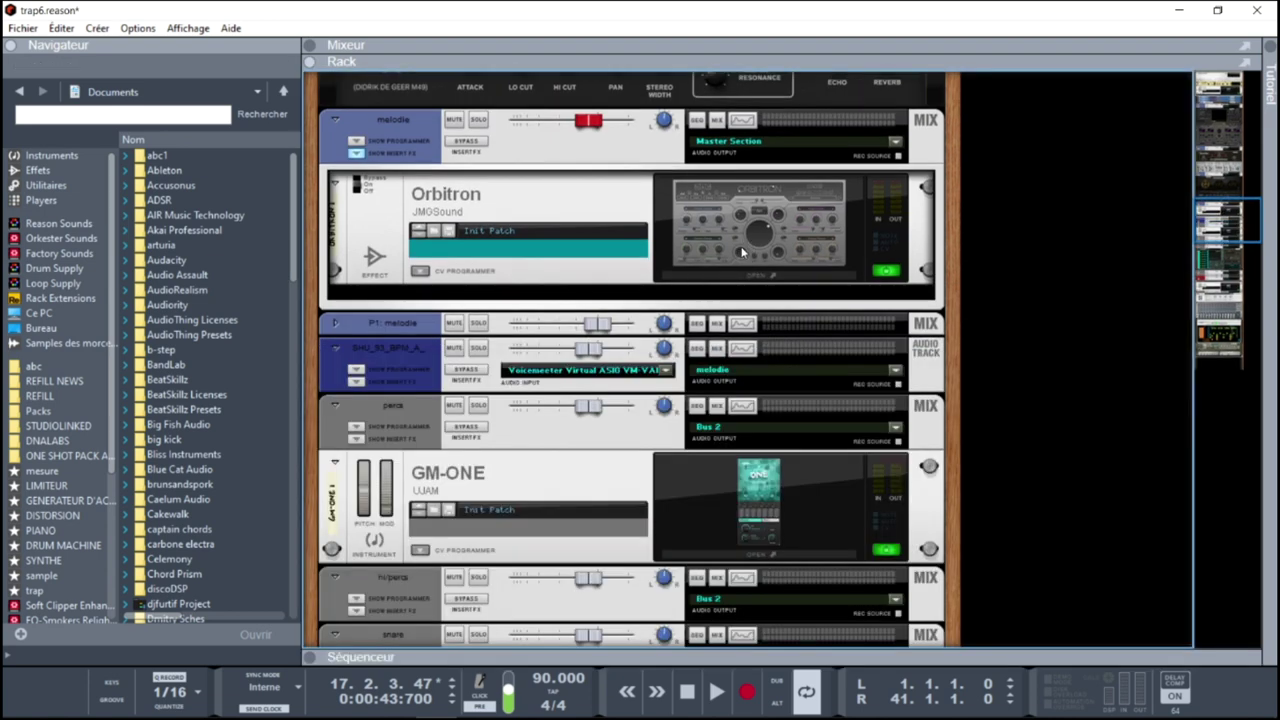
pyautogui.click(58, 176)
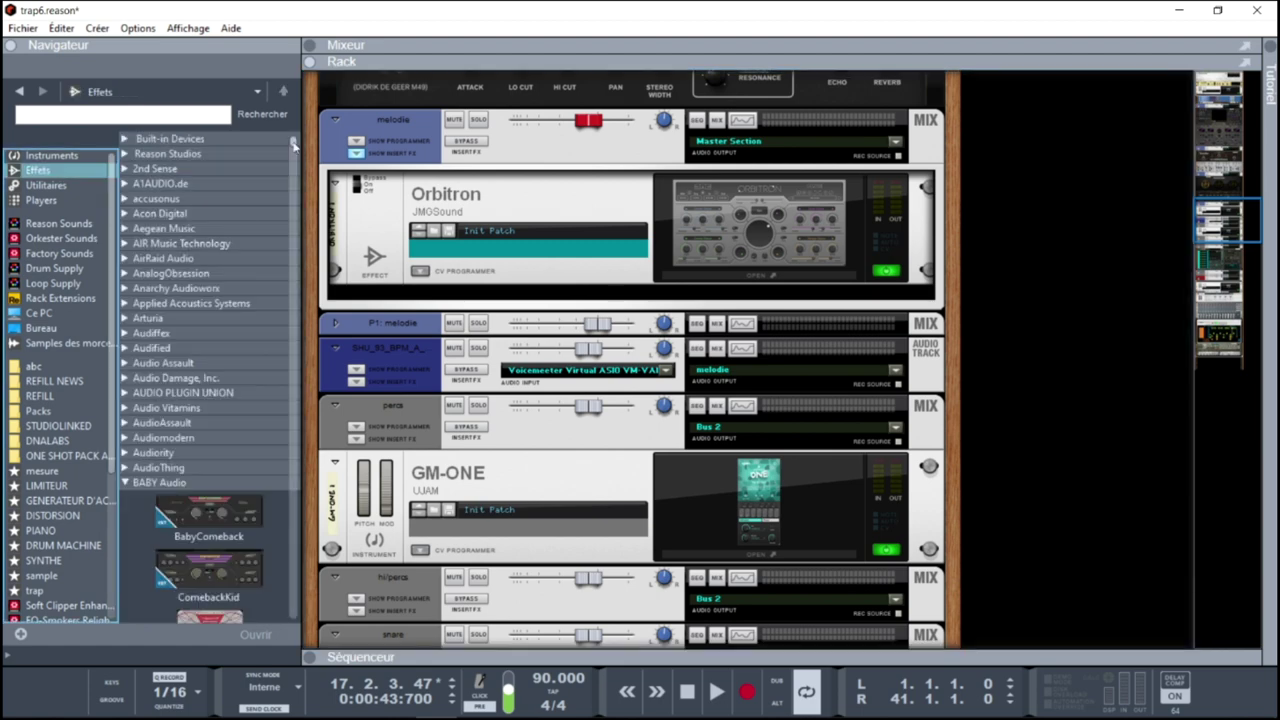
pyautogui.scroll(-5, 279, 182)
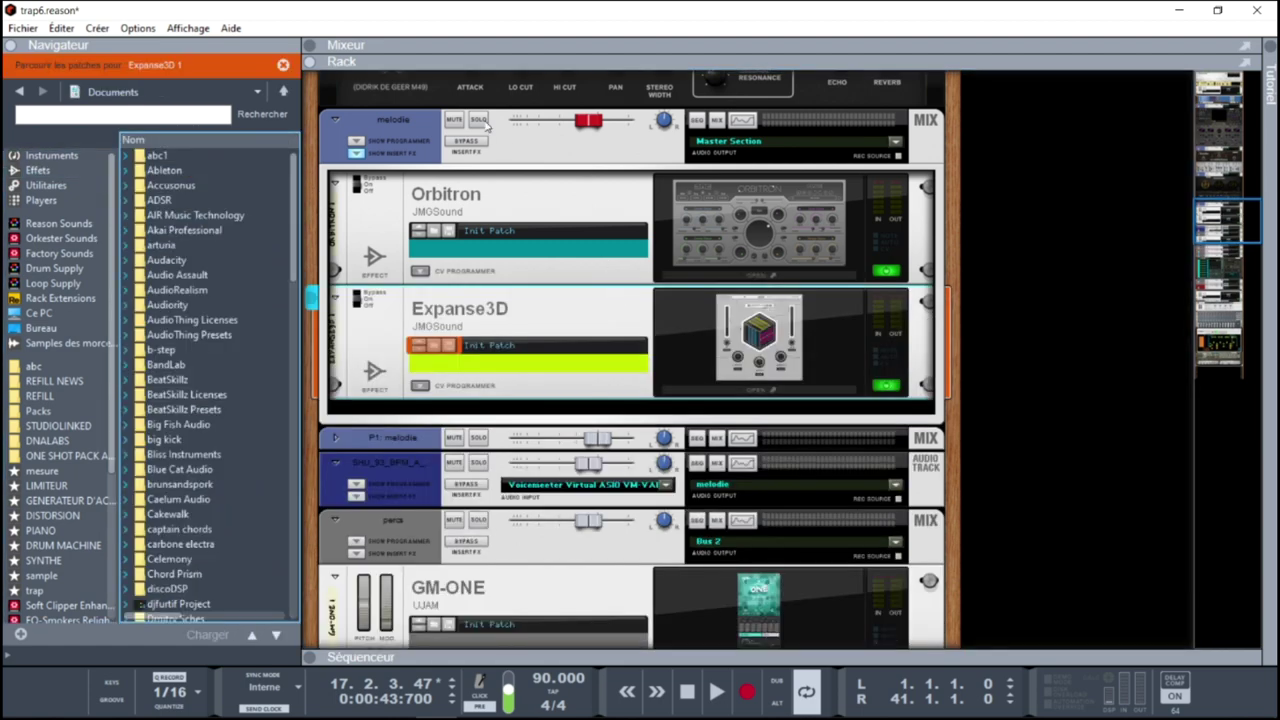
pyautogui.click(479, 120)
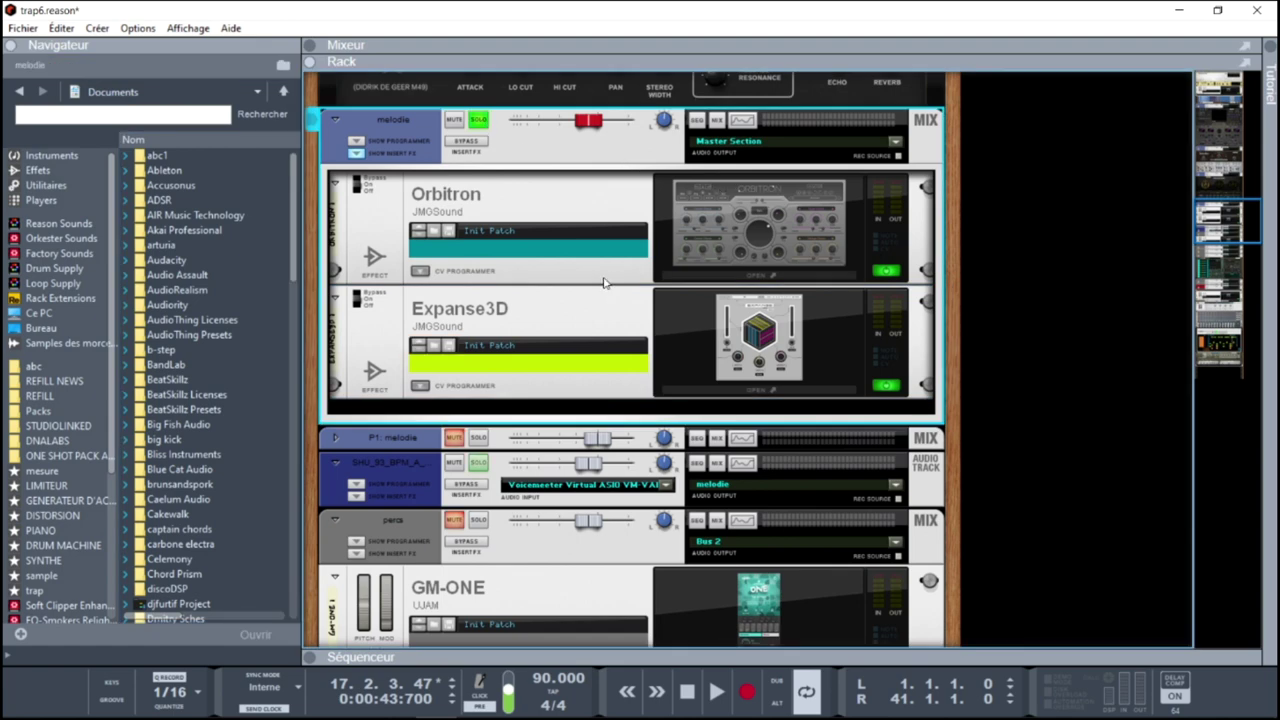
# - Open the master section's Ozone Imager 2 and the melodie channel's Expanse3D side by side, keep both windows open, and return to the song start
pyautogui.moveTo(1226, 220); pyautogui.dragTo(1228, 59)
pyautogui.click(743, 340)
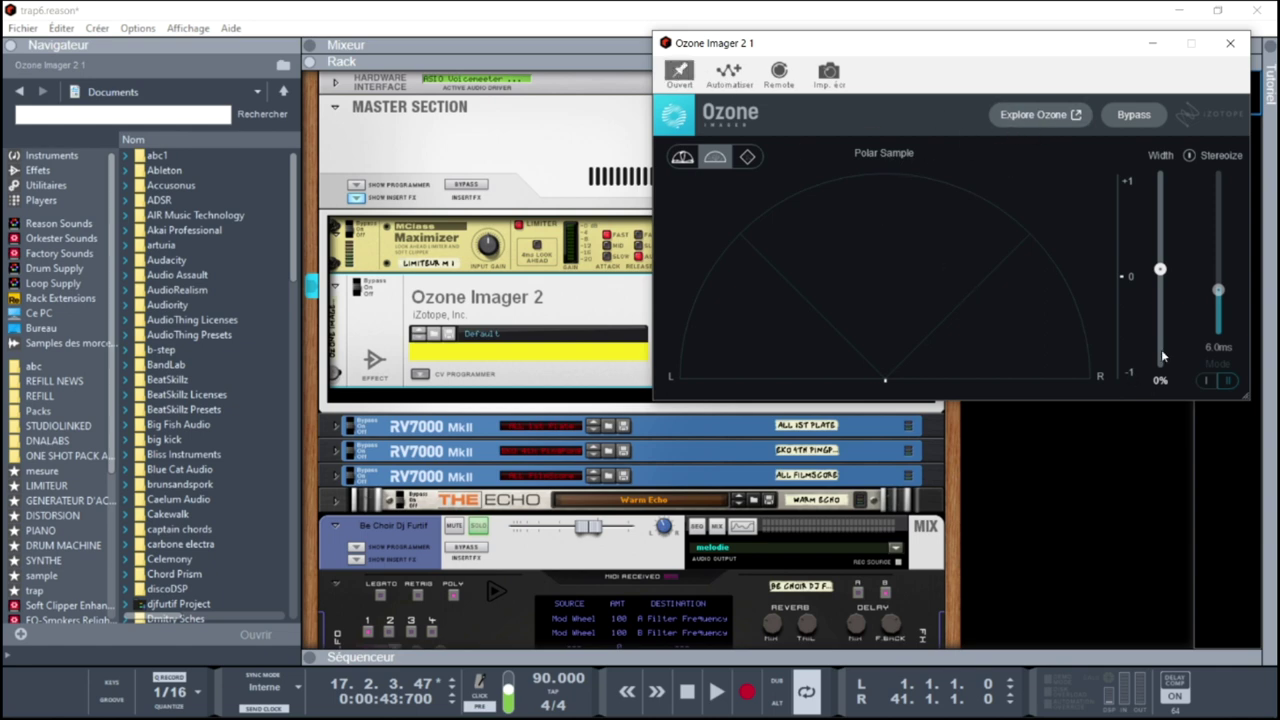
pyautogui.click(1258, 103)
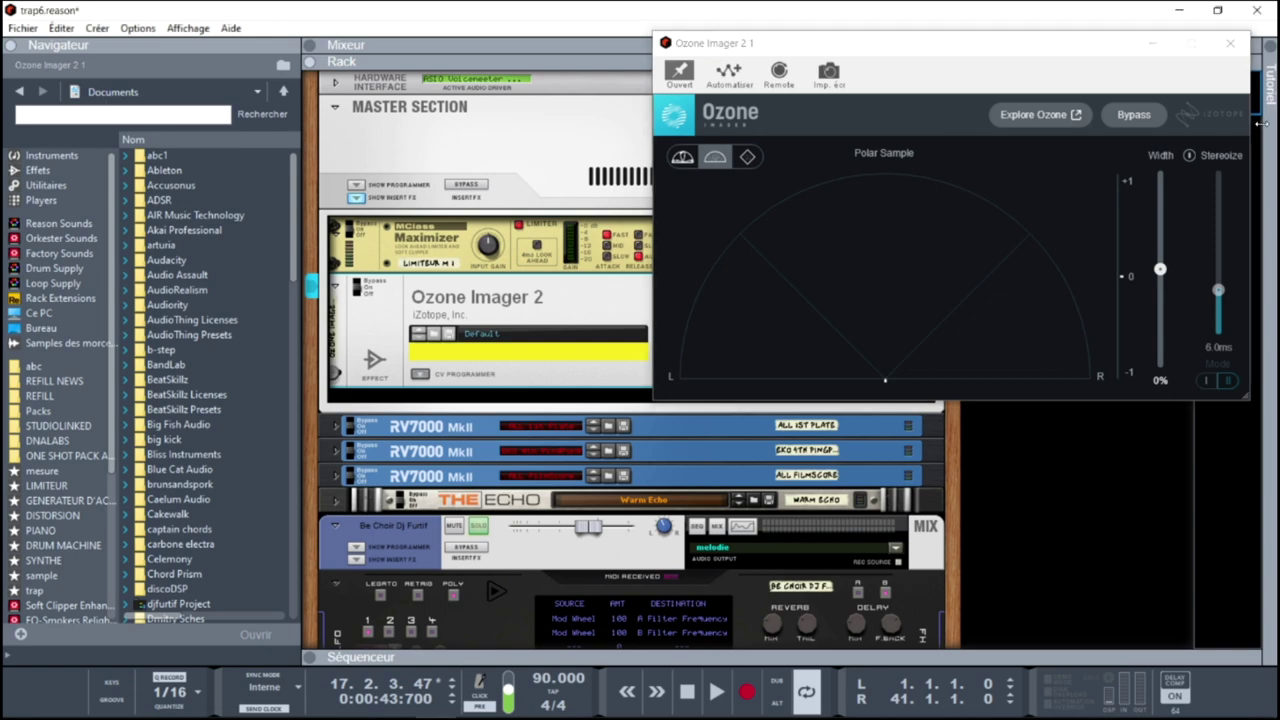
pyautogui.moveTo(1242, 354); pyautogui.dragTo(1236, 205)
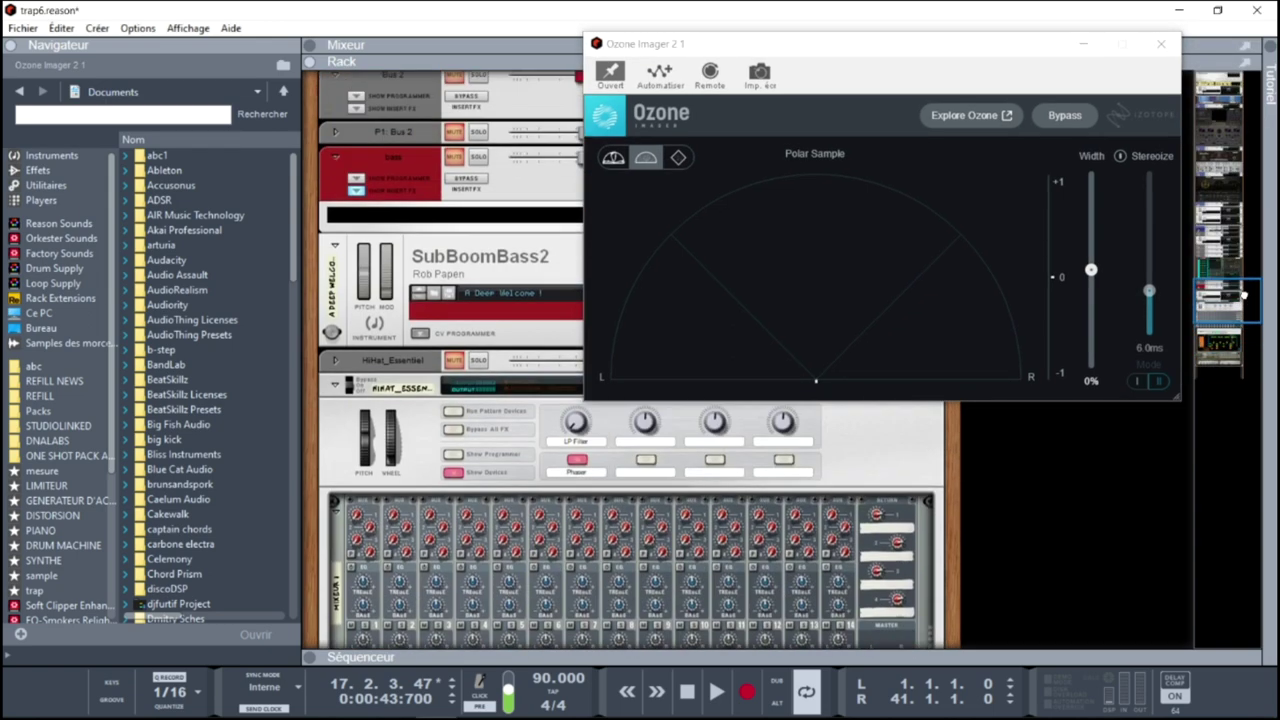
pyautogui.click(688, 513)
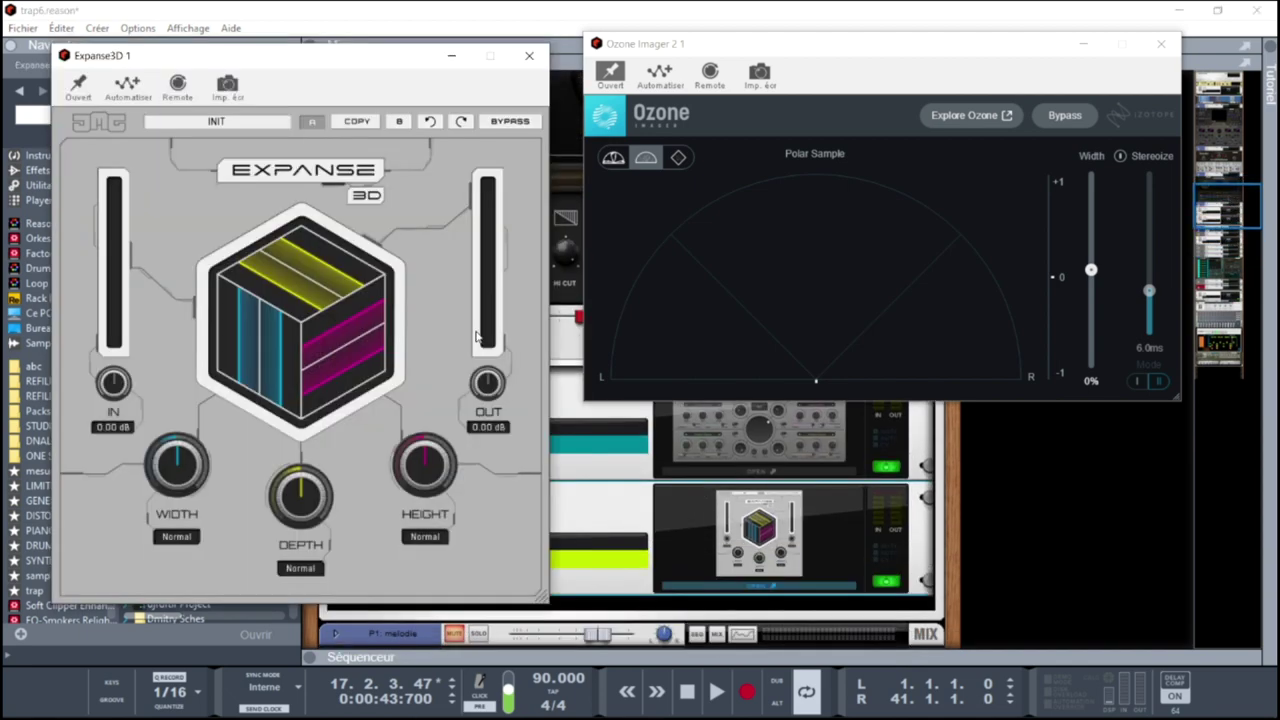
pyautogui.click(981, 539)
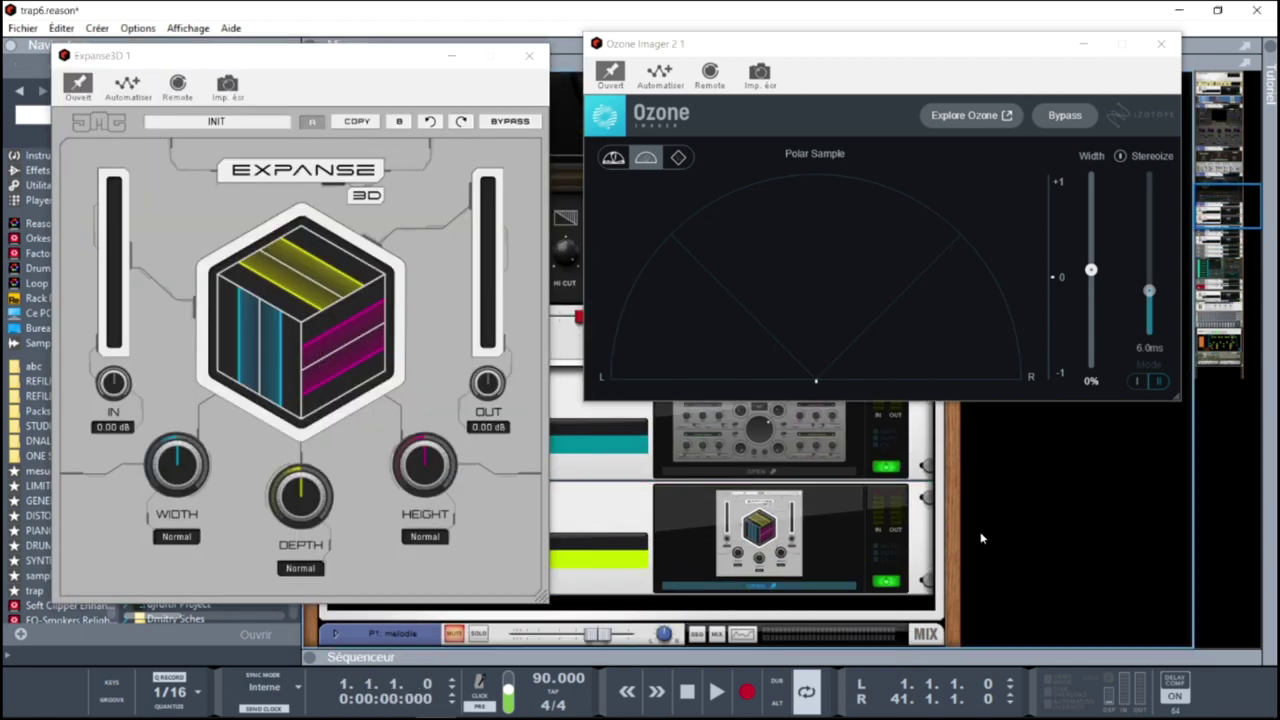
# - Play the soloed melody while switching Expanse3D's bypass on and off to compare the stereo image in Ozone Imager
pyautogui.click(511, 122)
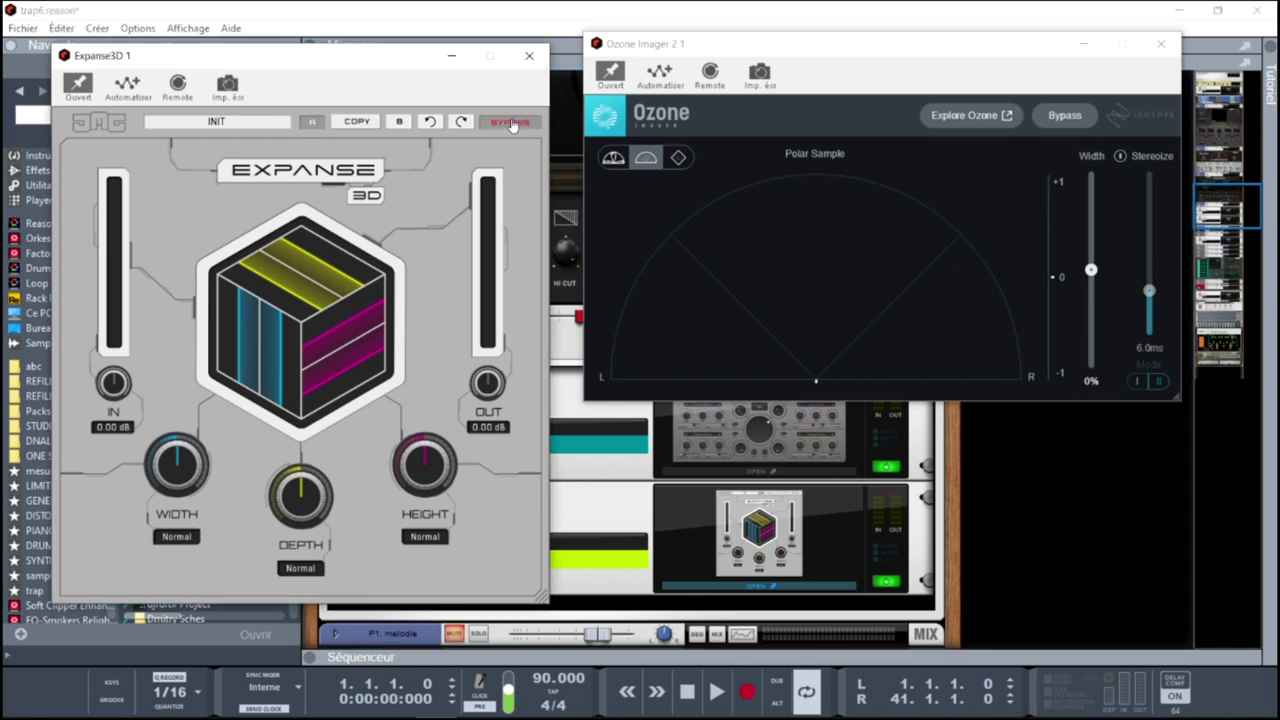
pyautogui.press('space')
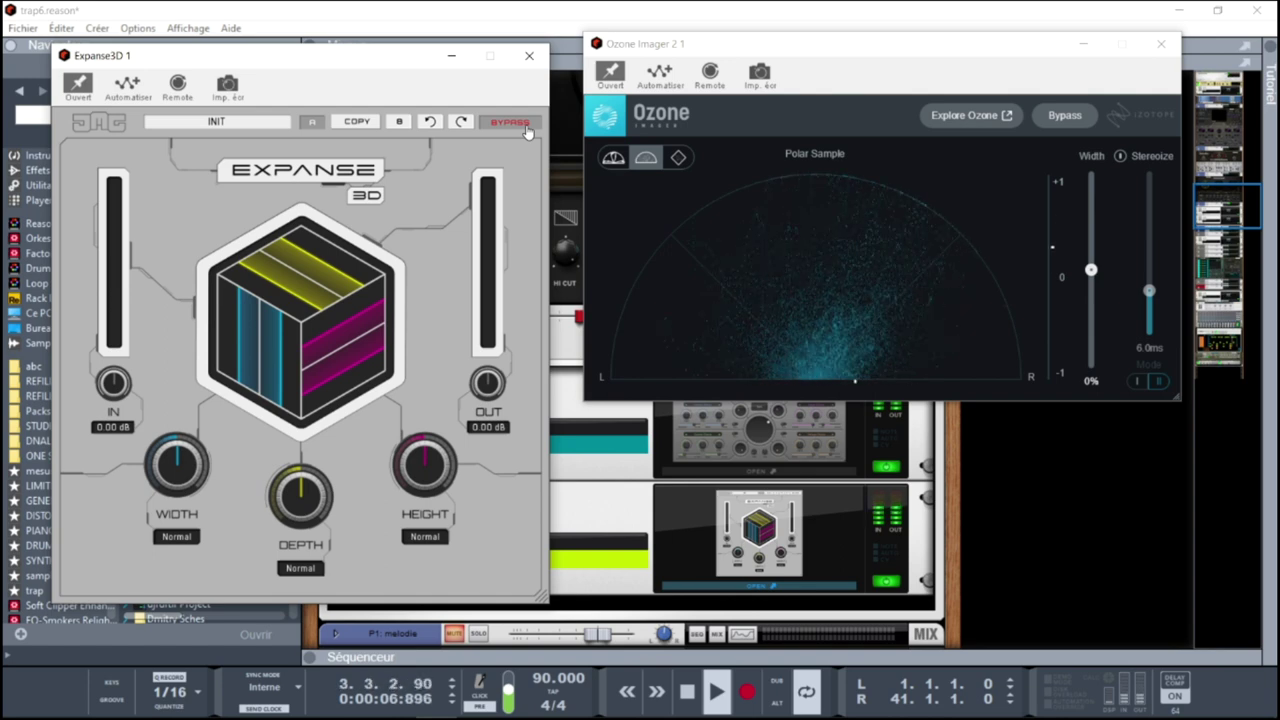
pyautogui.click(525, 127)
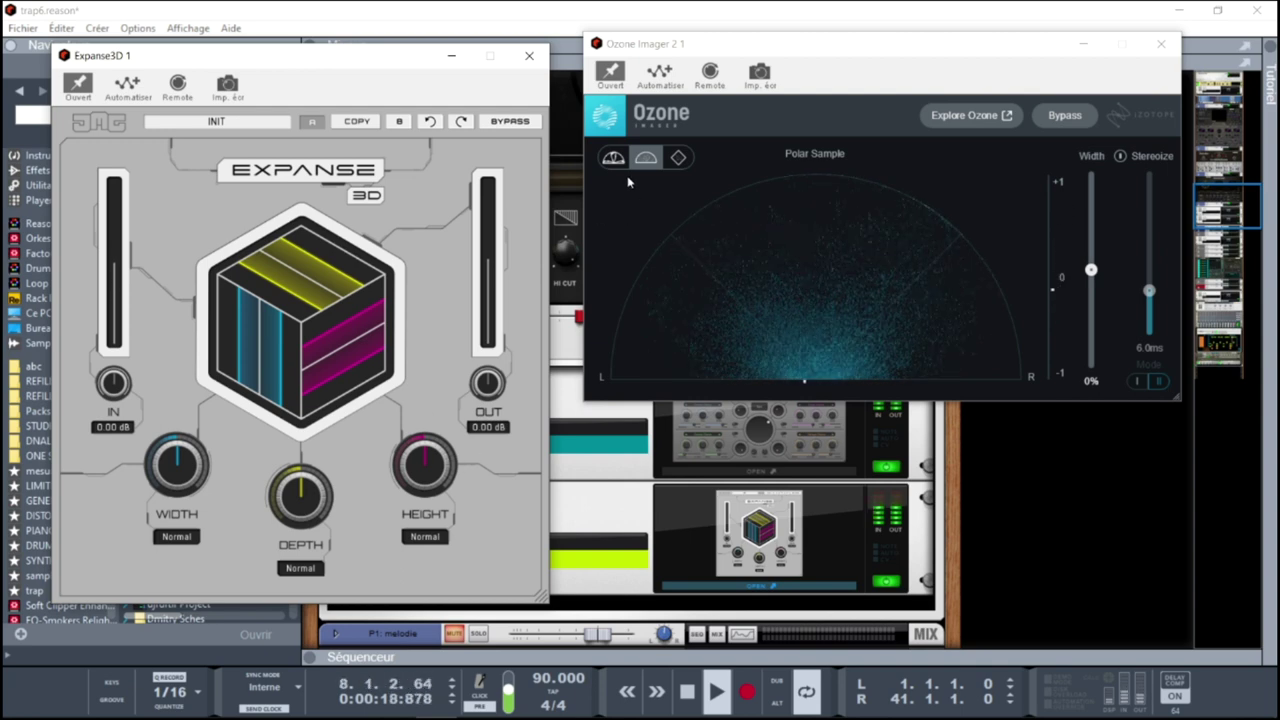
pyautogui.click(514, 124)
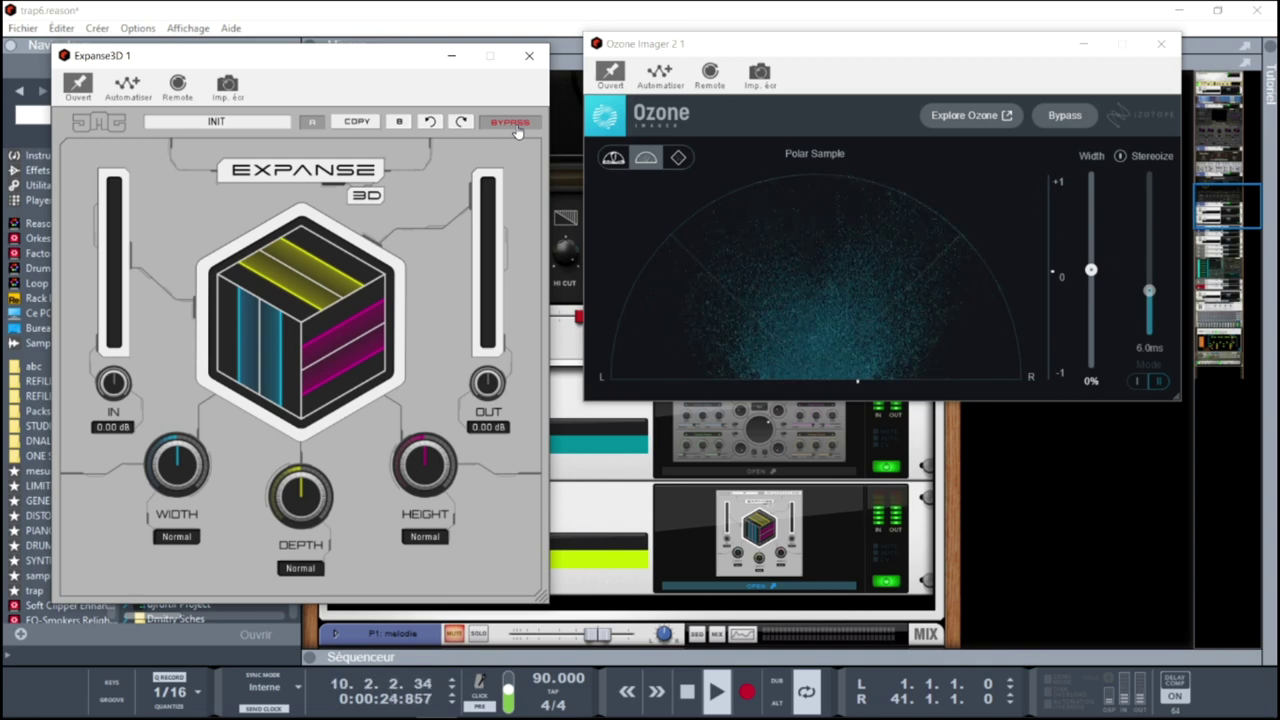
pyautogui.click(516, 127)
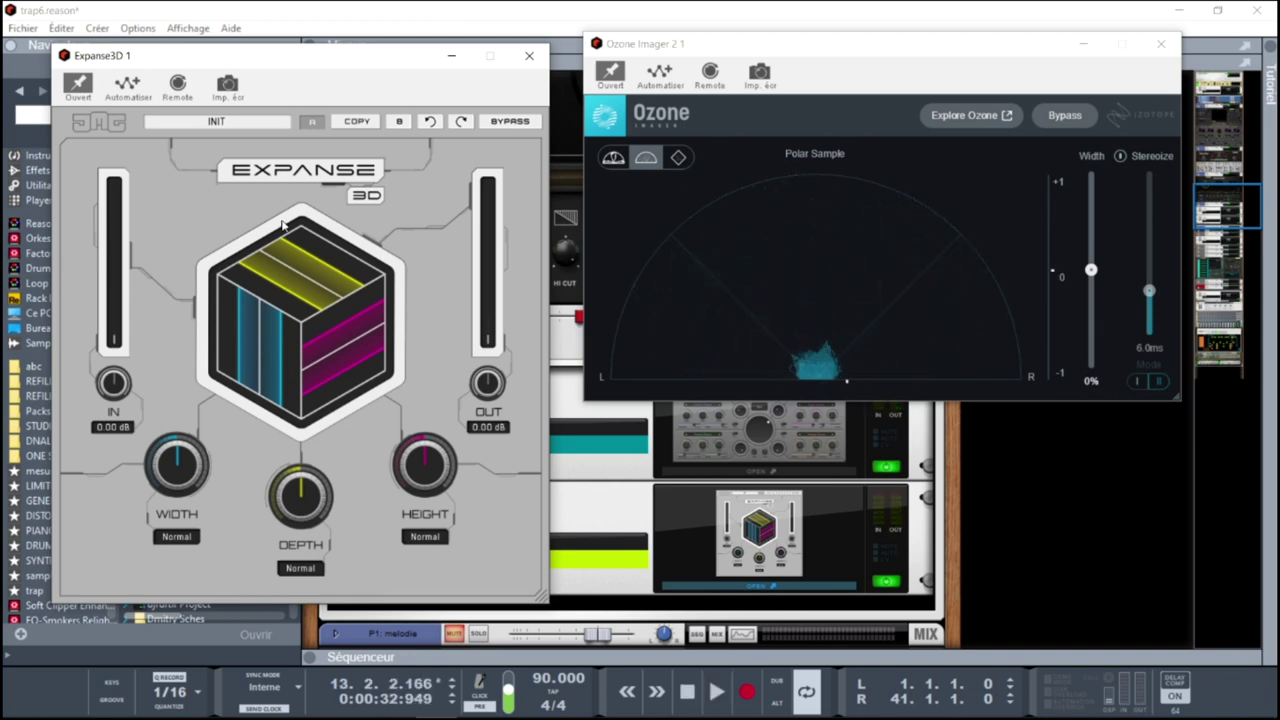
# - Look through the Expanse3D preset list and close it without loading a preset
pyautogui.click(226, 126)
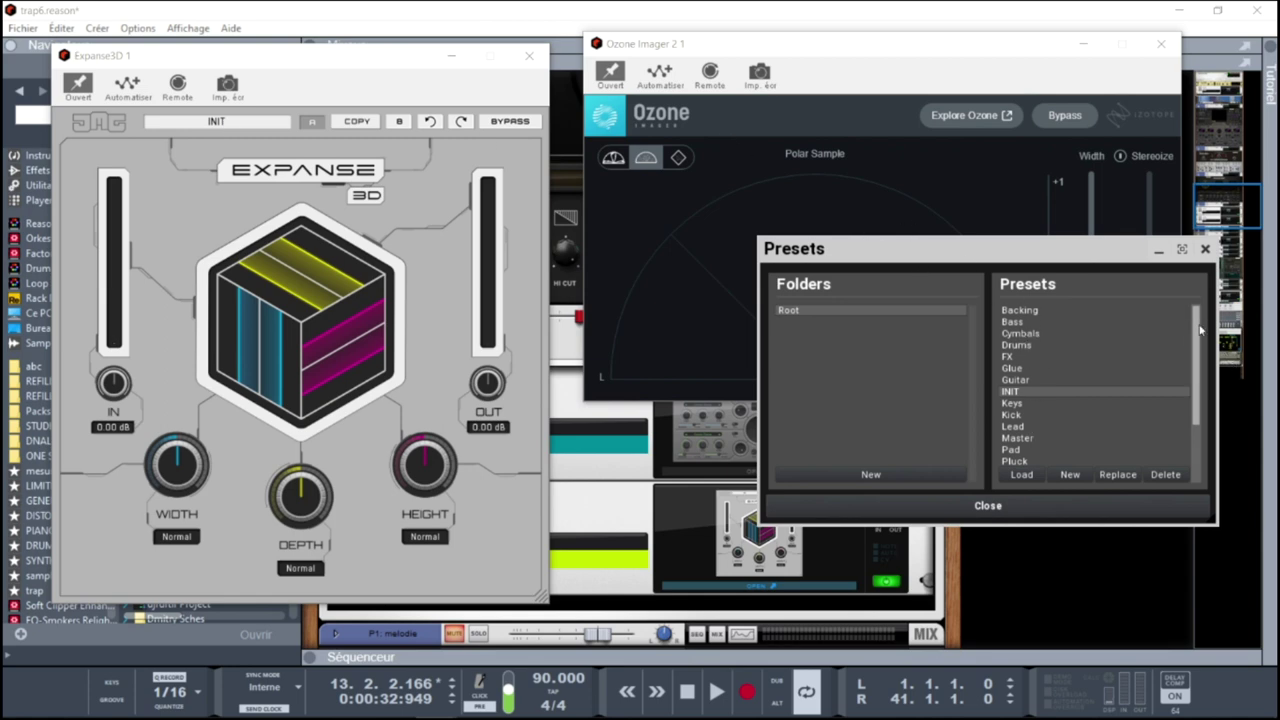
pyautogui.scroll(-2, 1197, 340)
pyautogui.moveTo(1195, 374); pyautogui.dragTo(1194, 324)
pyautogui.click(1205, 249)
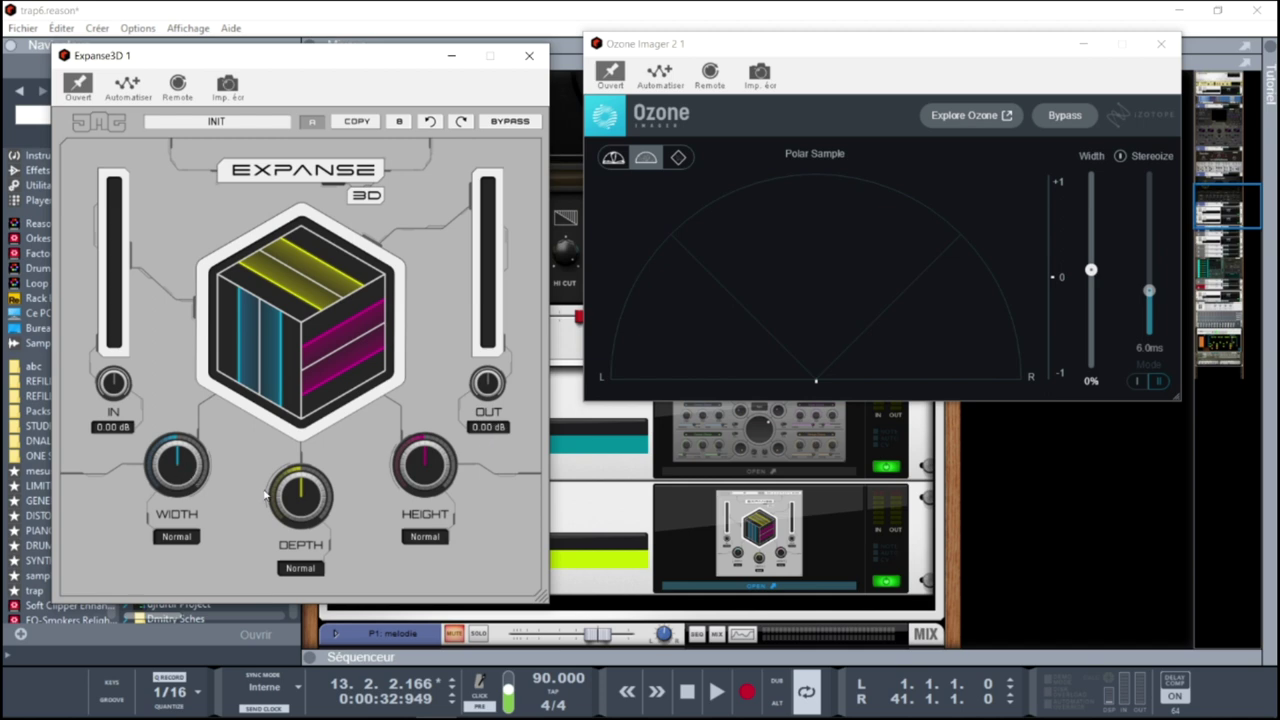
# - Turn Expanse3D's Width up to maximum and raise Depth and Height slightly
pyautogui.moveTo(172, 466); pyautogui.dragTo(285, 386)
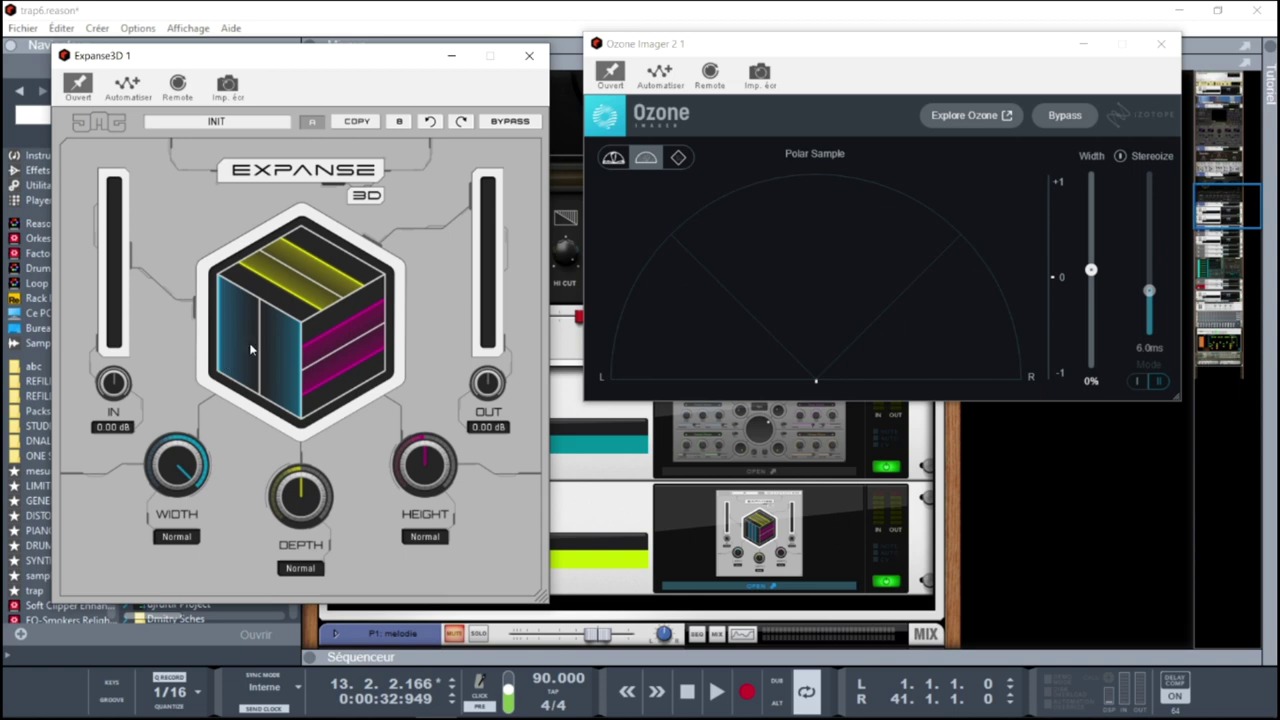
pyautogui.moveTo(290, 506); pyautogui.dragTo(298, 450)
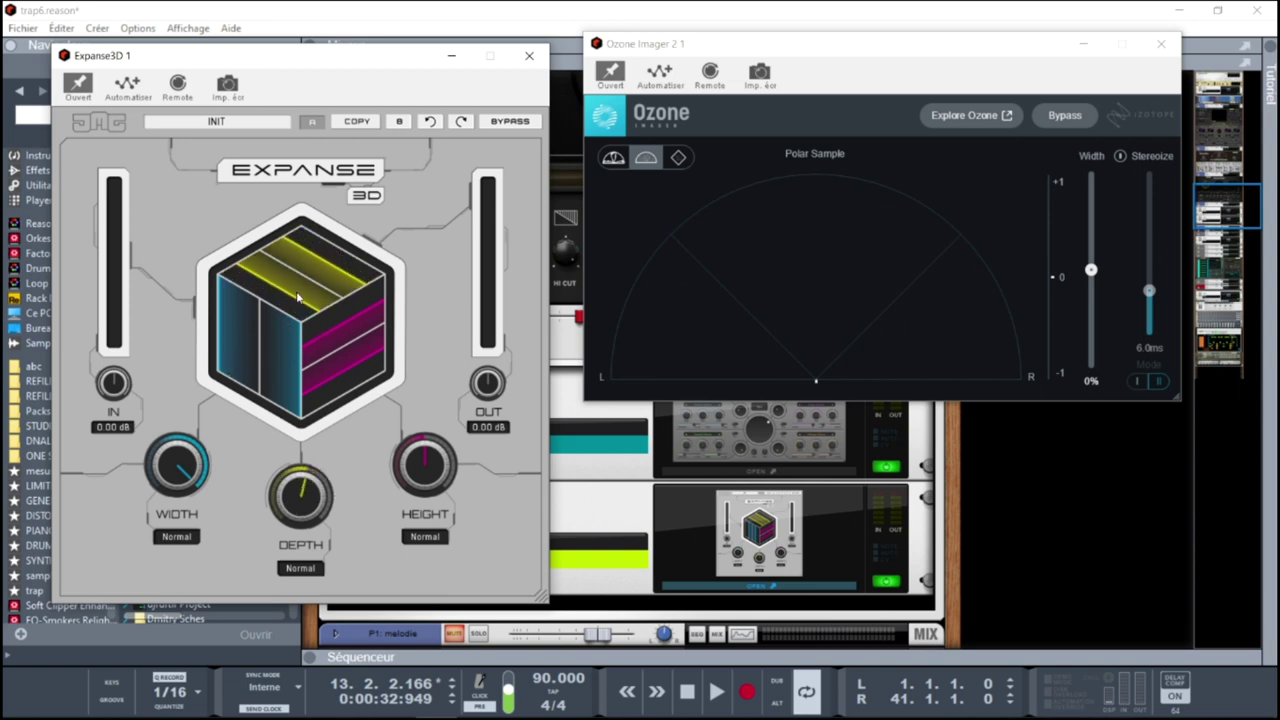
pyautogui.moveTo(414, 488)
pyautogui.mouseDown()
pyautogui.moveTo(414, 454)
pyautogui.moveTo(416, 468)
pyautogui.mouseUp()
# - Examine the mode options for Expanse3D's Width, Depth and Height, leaving all three on Normal
pyautogui.click(176, 538)
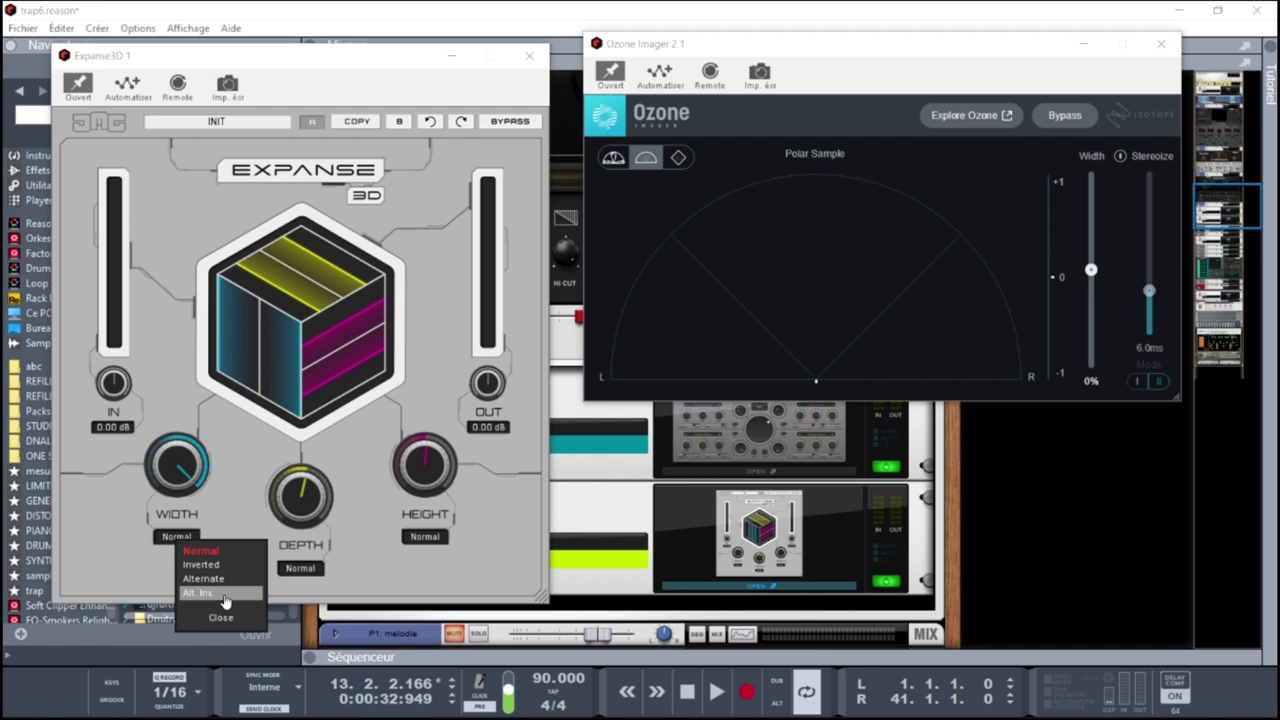
pyautogui.click(230, 510)
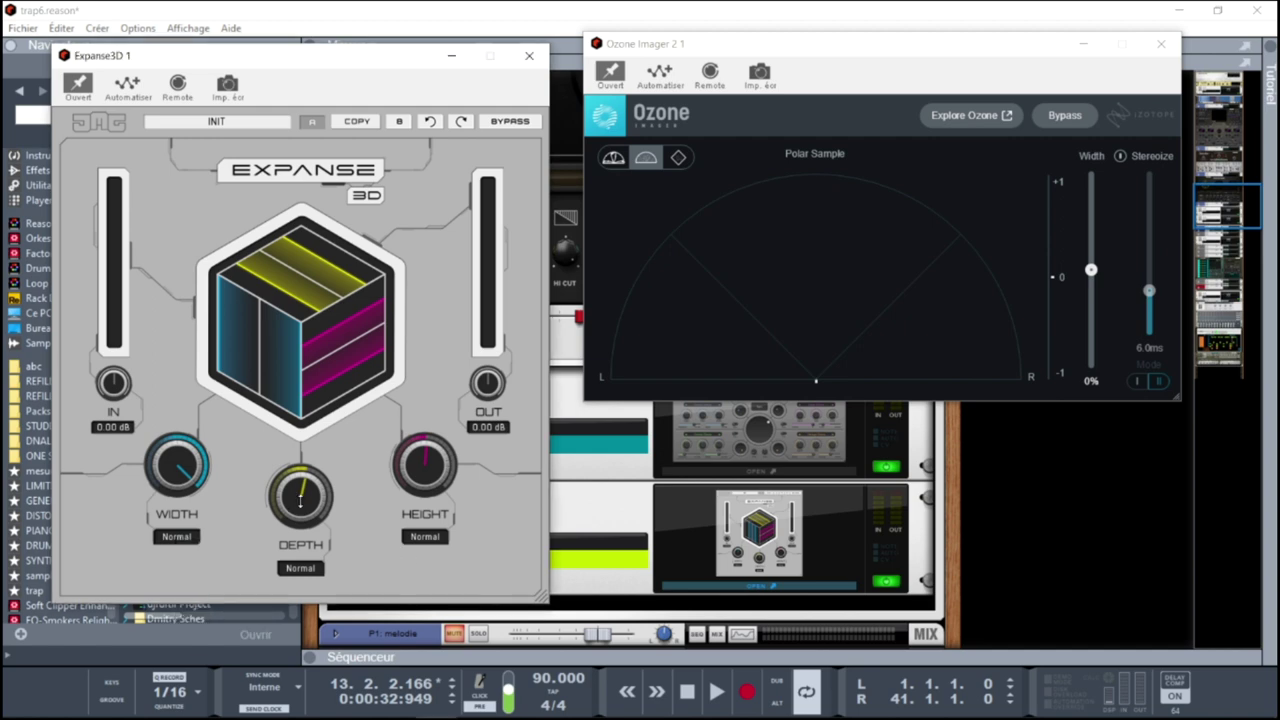
pyautogui.click(301, 568)
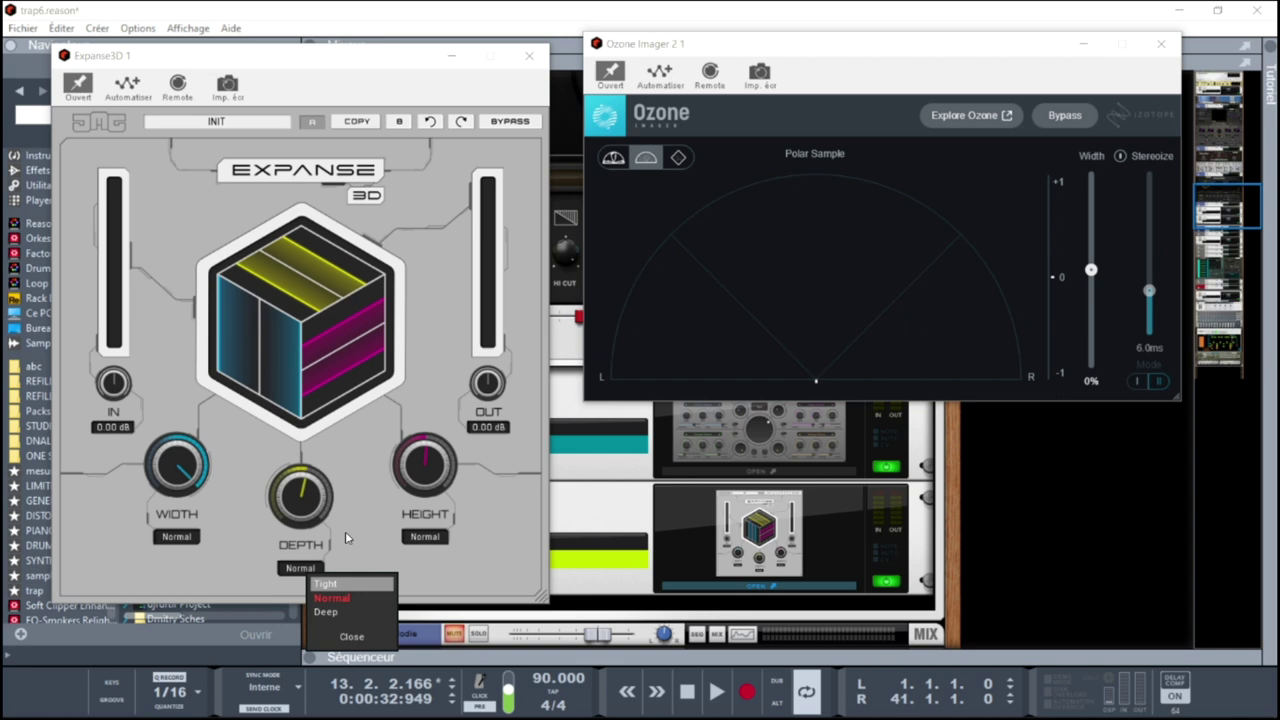
pyautogui.click(425, 537)
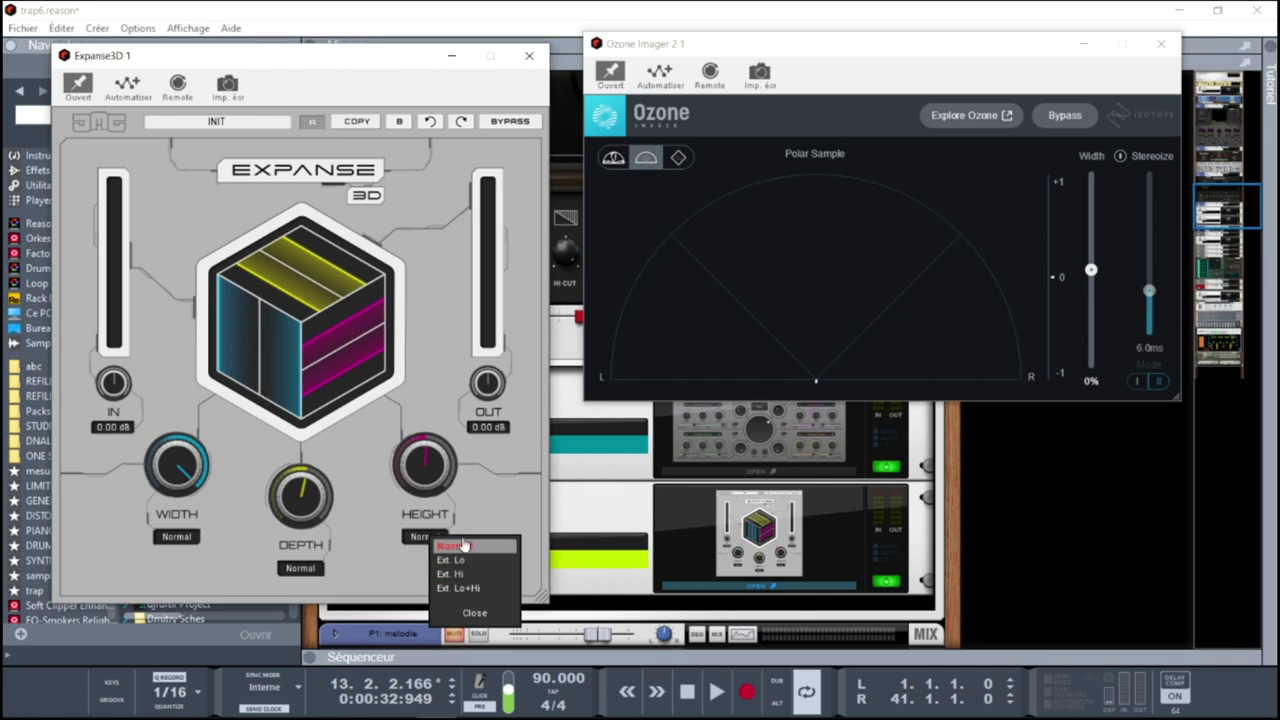
pyautogui.click(461, 549)
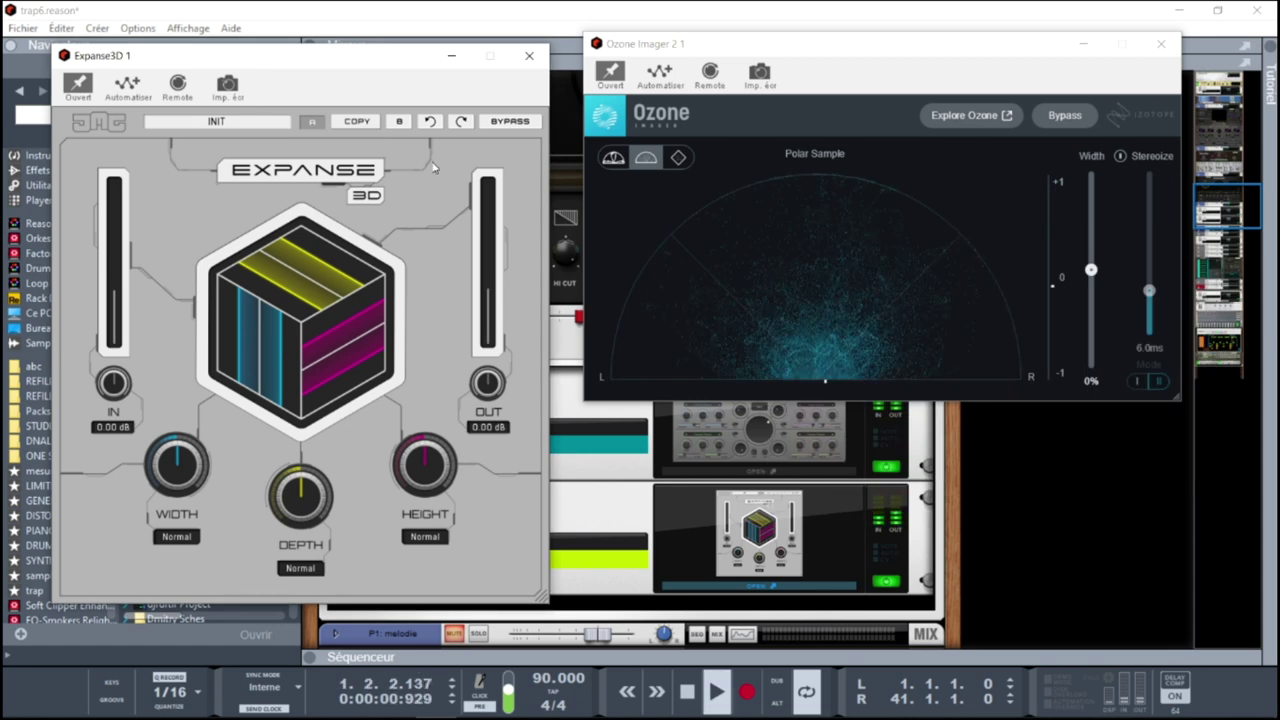
# - Load Expanse3D's Keys preset, move the Presets window below Ozone Imager, and compare the sound with bypass on and off
pyautogui.click(274, 121)
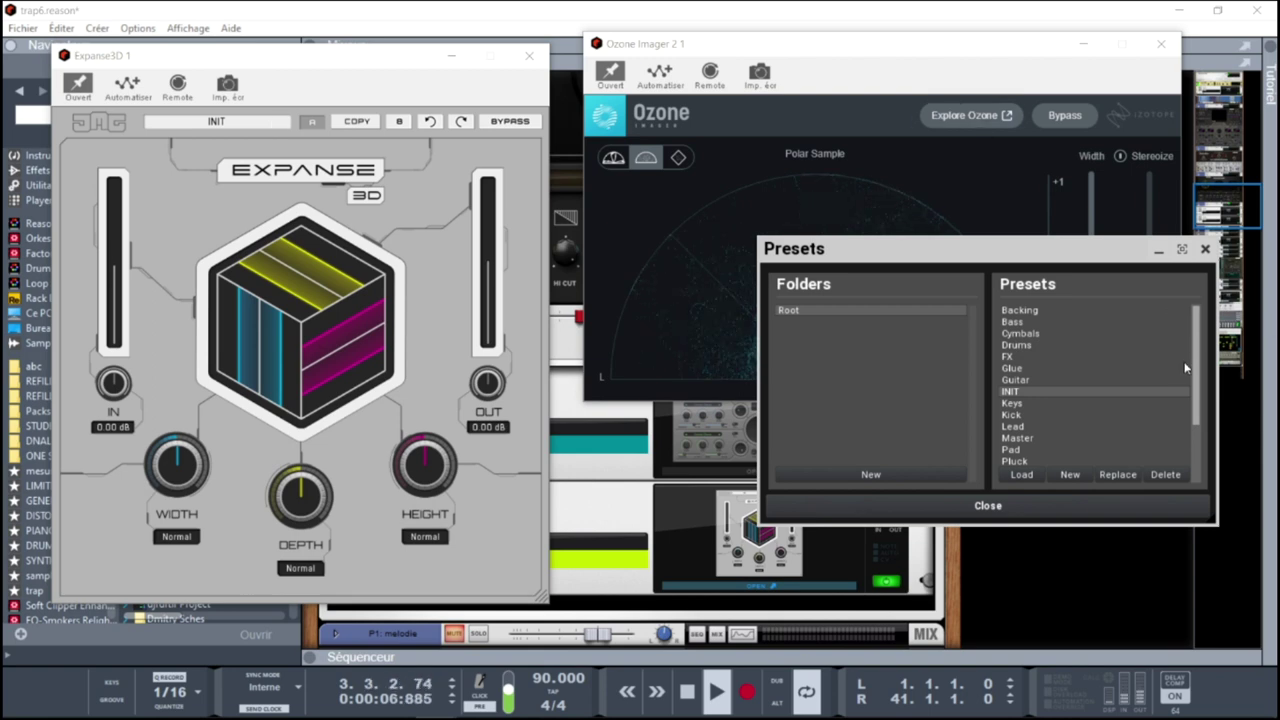
pyautogui.moveTo(1196, 347); pyautogui.dragTo(1197, 358)
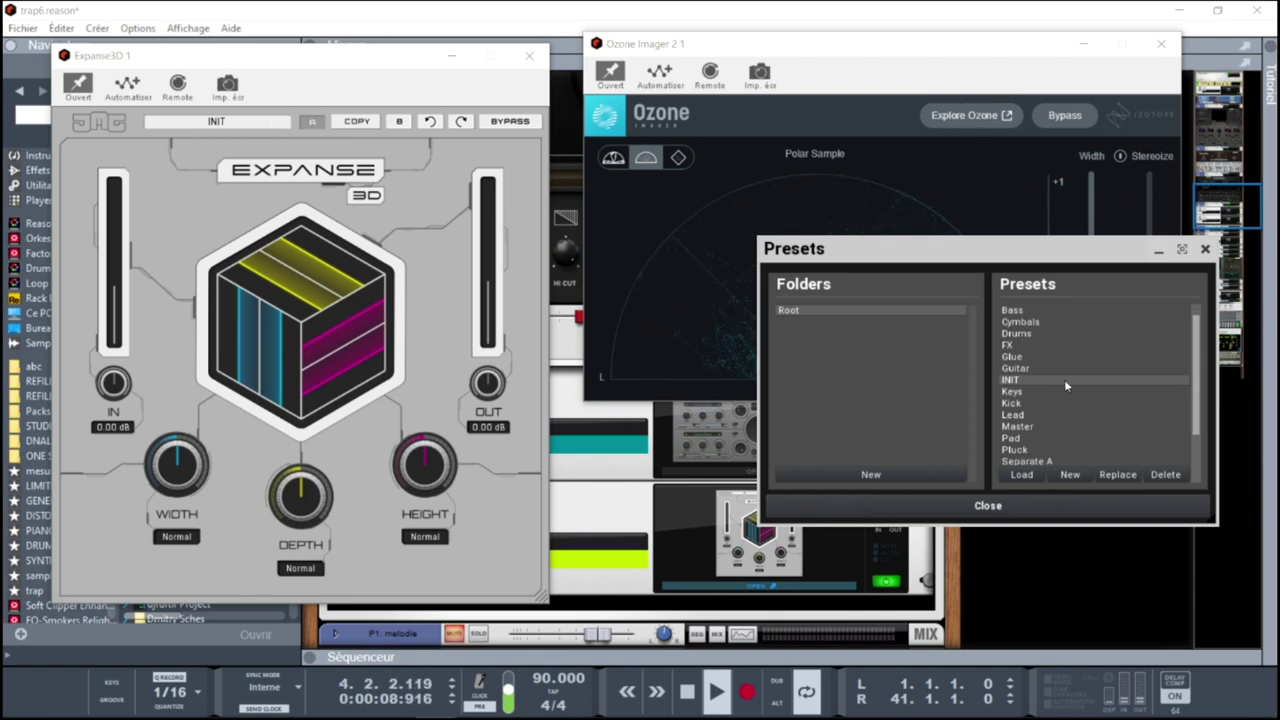
pyautogui.doubleClick(1013, 392)
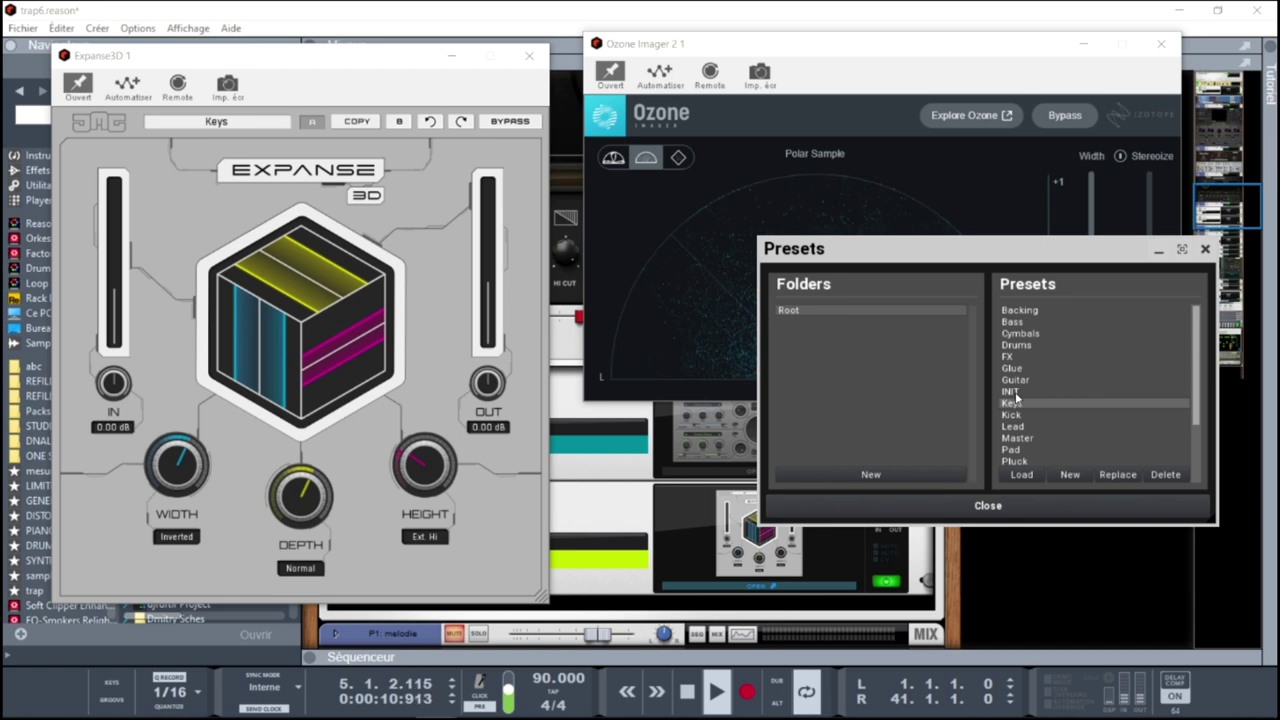
pyautogui.moveTo(1045, 257); pyautogui.dragTo(931, 423)
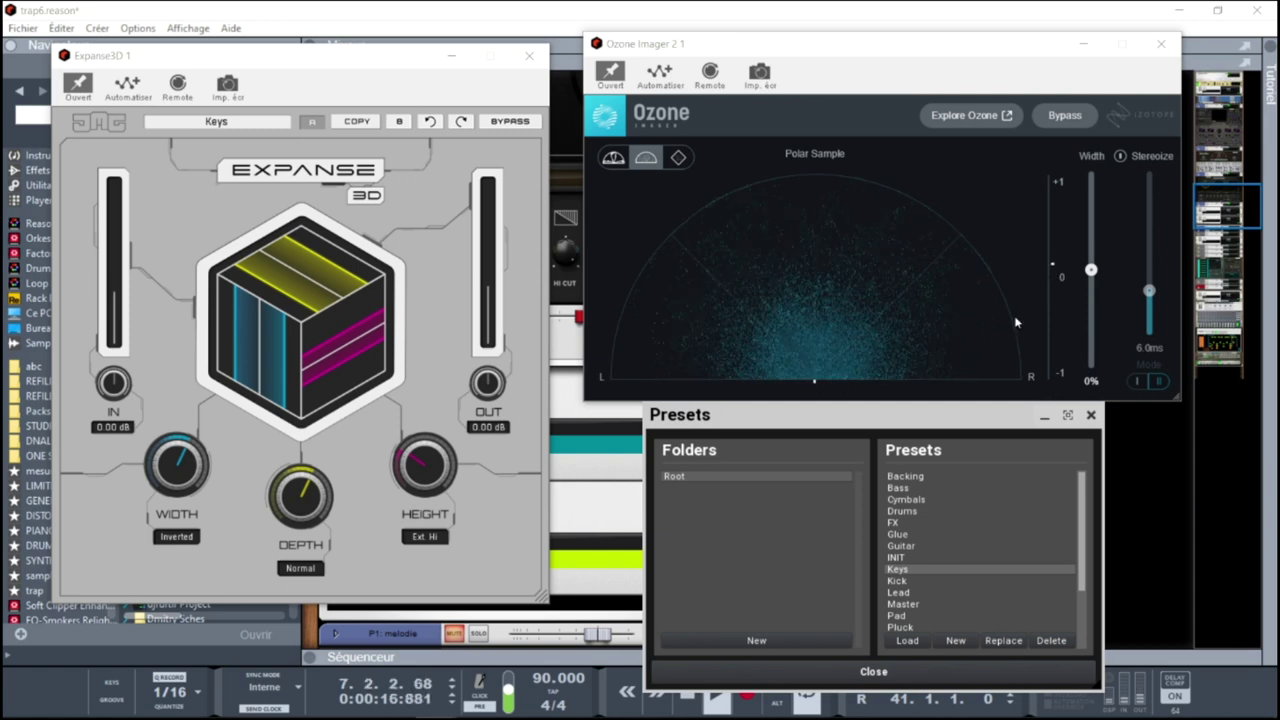
pyautogui.click(510, 121)
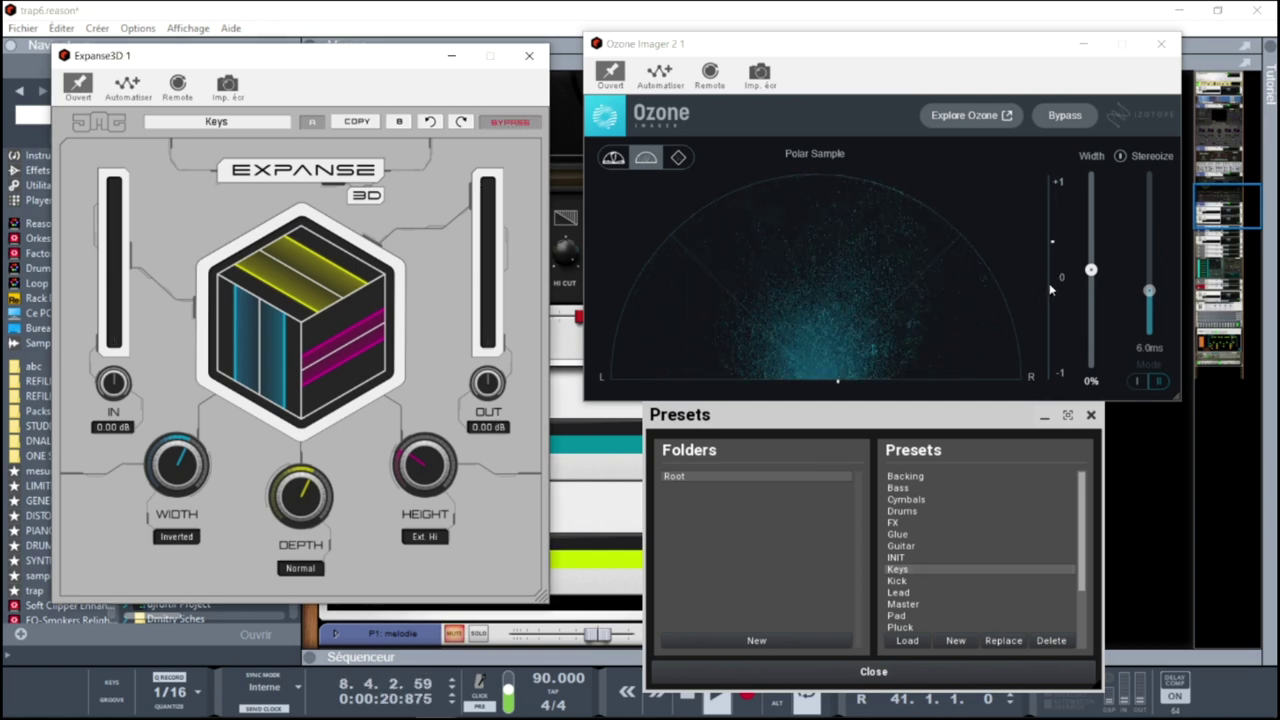
pyautogui.click(526, 123)
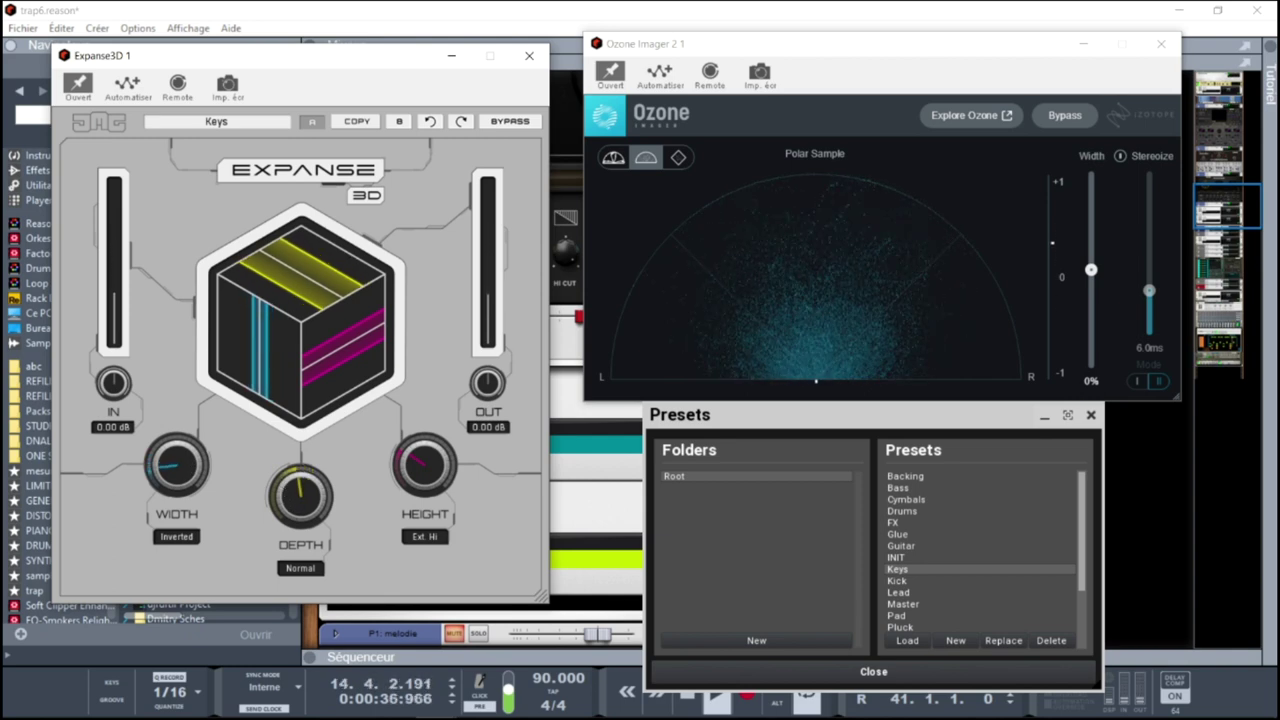
# - Raise the Width, Height and Depth amounts on the Keys preset while watching the stereo image in Ozone Imager
pyautogui.moveTo(158, 466); pyautogui.dragTo(158, 417)
pyautogui.moveTo(403, 470); pyautogui.dragTo(405, 440)
pyautogui.moveTo(309, 508); pyautogui.dragTo(310, 480)
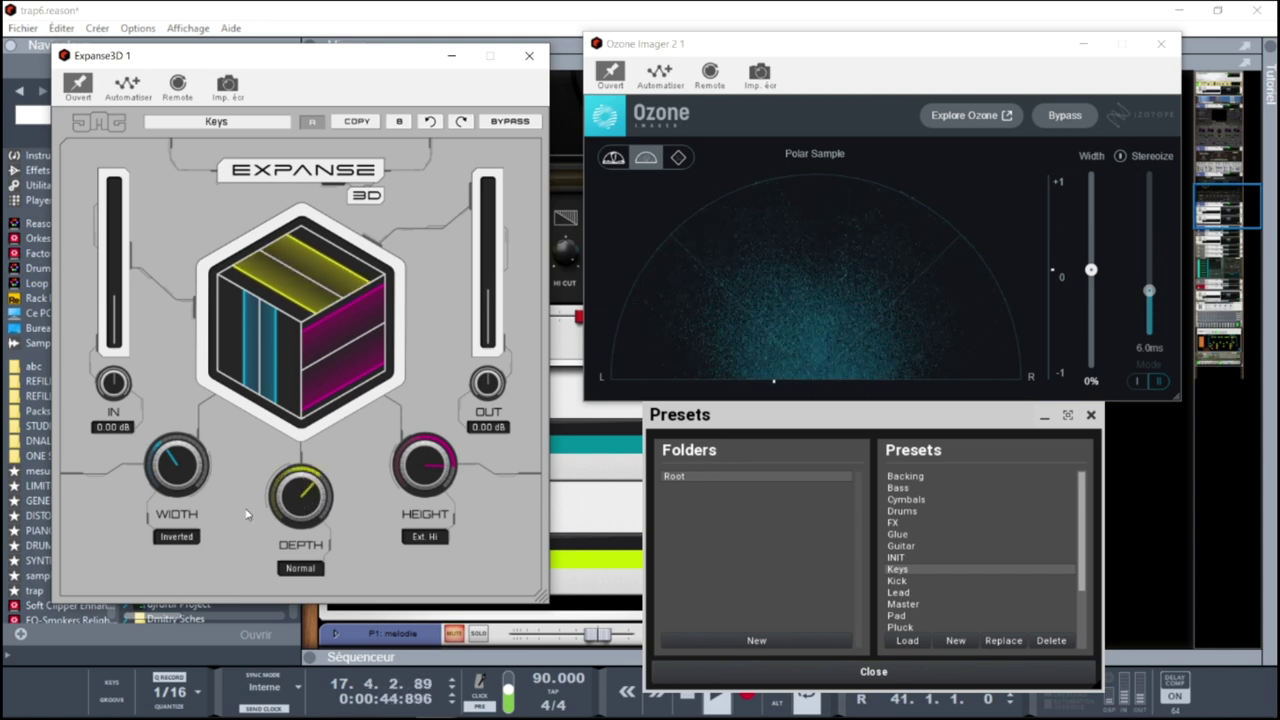
pyautogui.moveTo(190, 488); pyautogui.dragTo(190, 447)
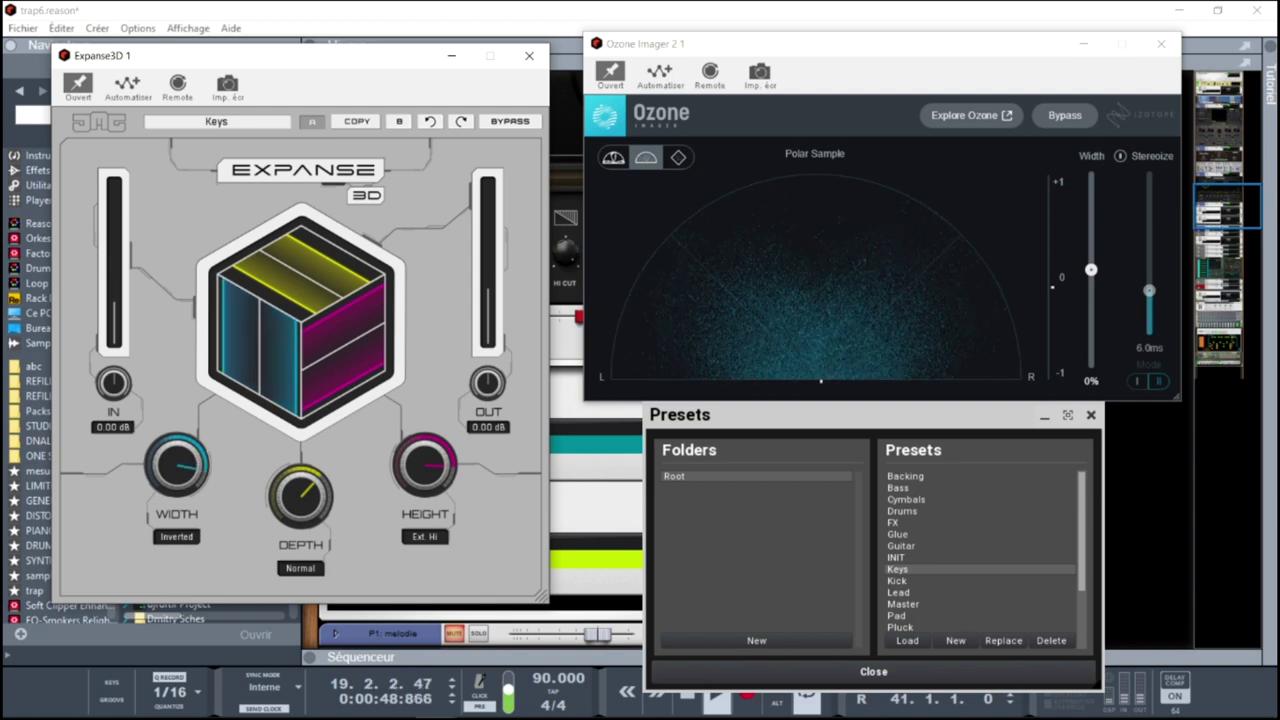
# - Turn Expanse3D's Depth, Width and Height down to their minimum one after another
pyautogui.moveTo(314, 498)
pyautogui.mouseDown()
pyautogui.moveTo(314, 478)
pyautogui.moveTo(314, 515)
pyautogui.mouseUp()
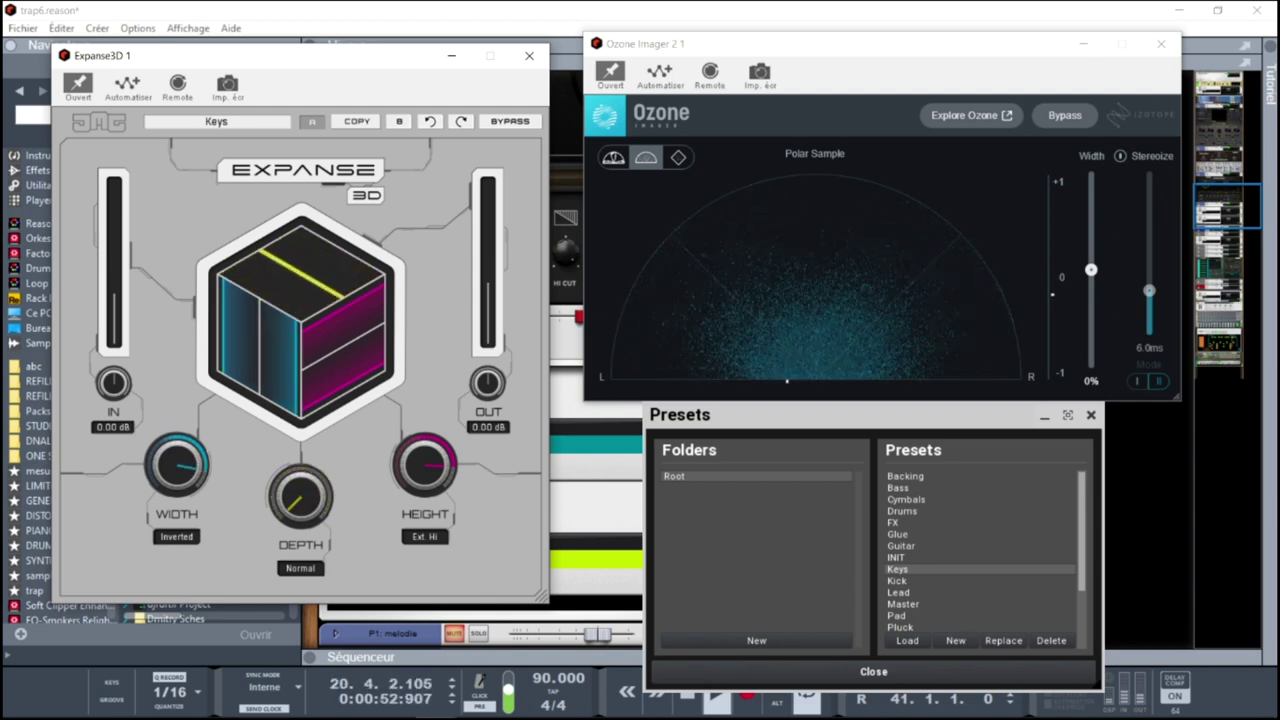
pyautogui.moveTo(186, 460); pyautogui.dragTo(186, 500)
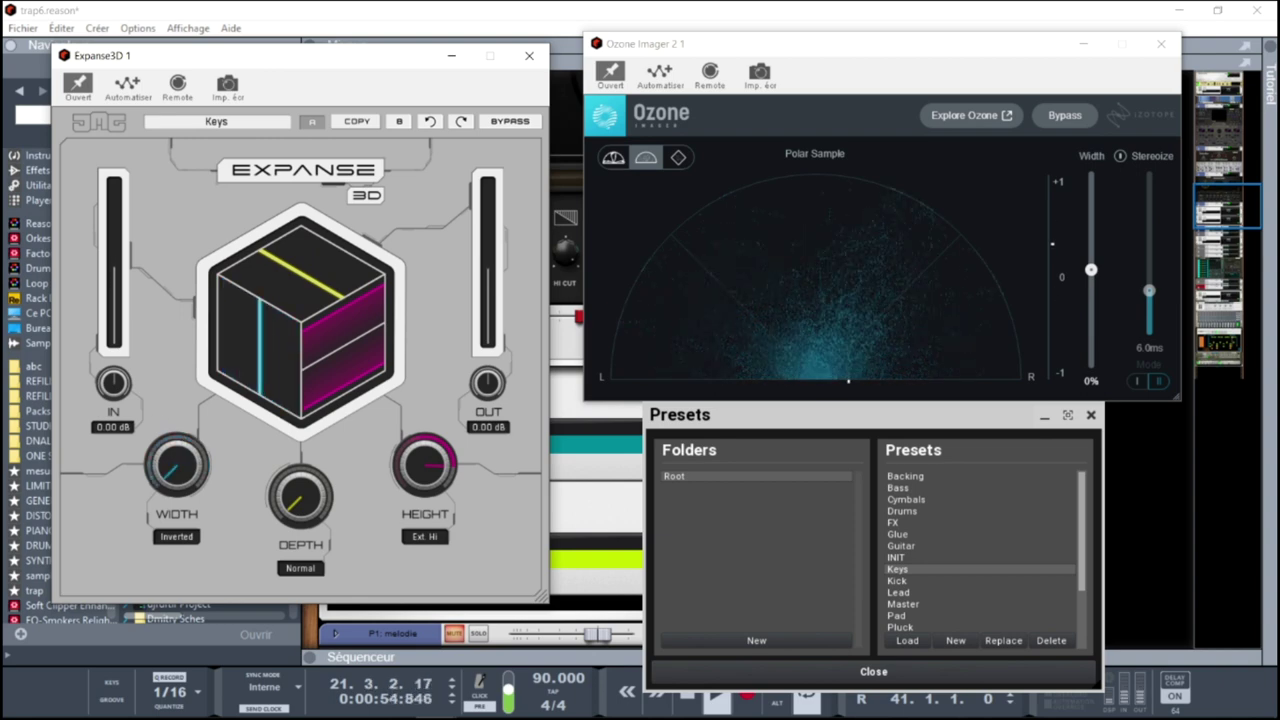
pyautogui.moveTo(397, 484); pyautogui.dragTo(397, 520)
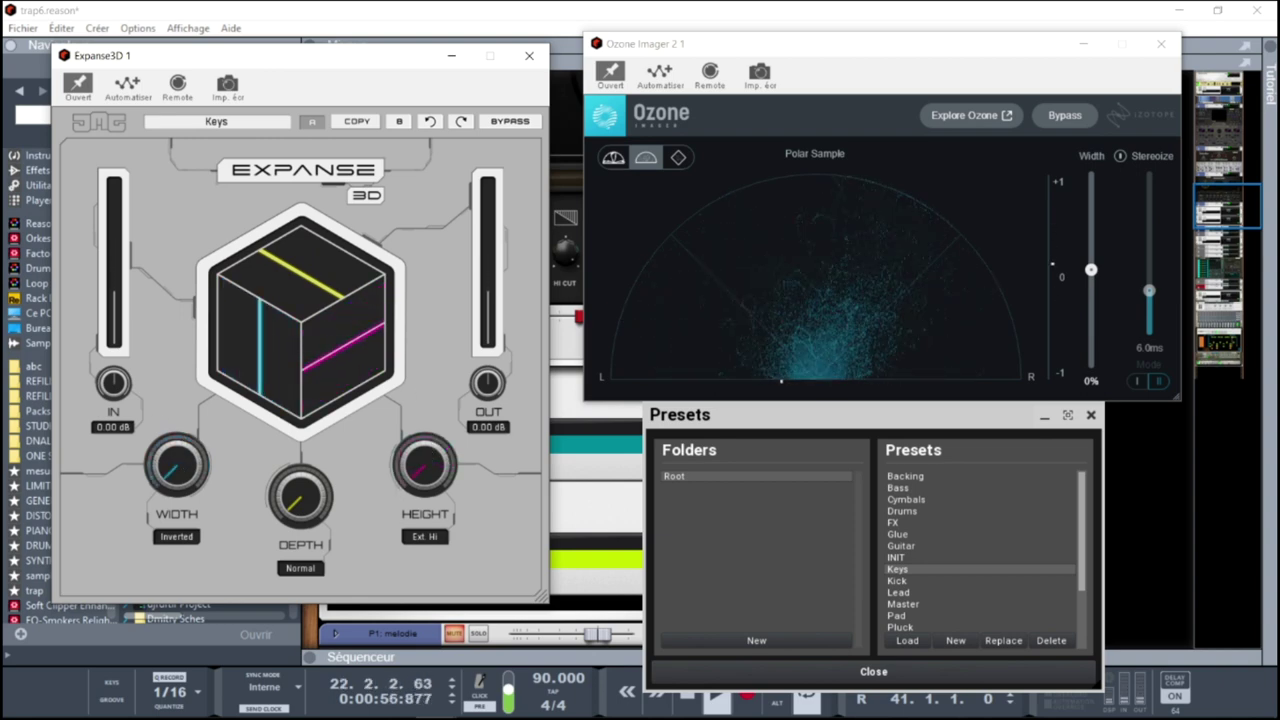
# - Bring Depth, Width and Height back up one at a time to roughly mid-range settings
pyautogui.moveTo(290, 485); pyautogui.dragTo(290, 448)
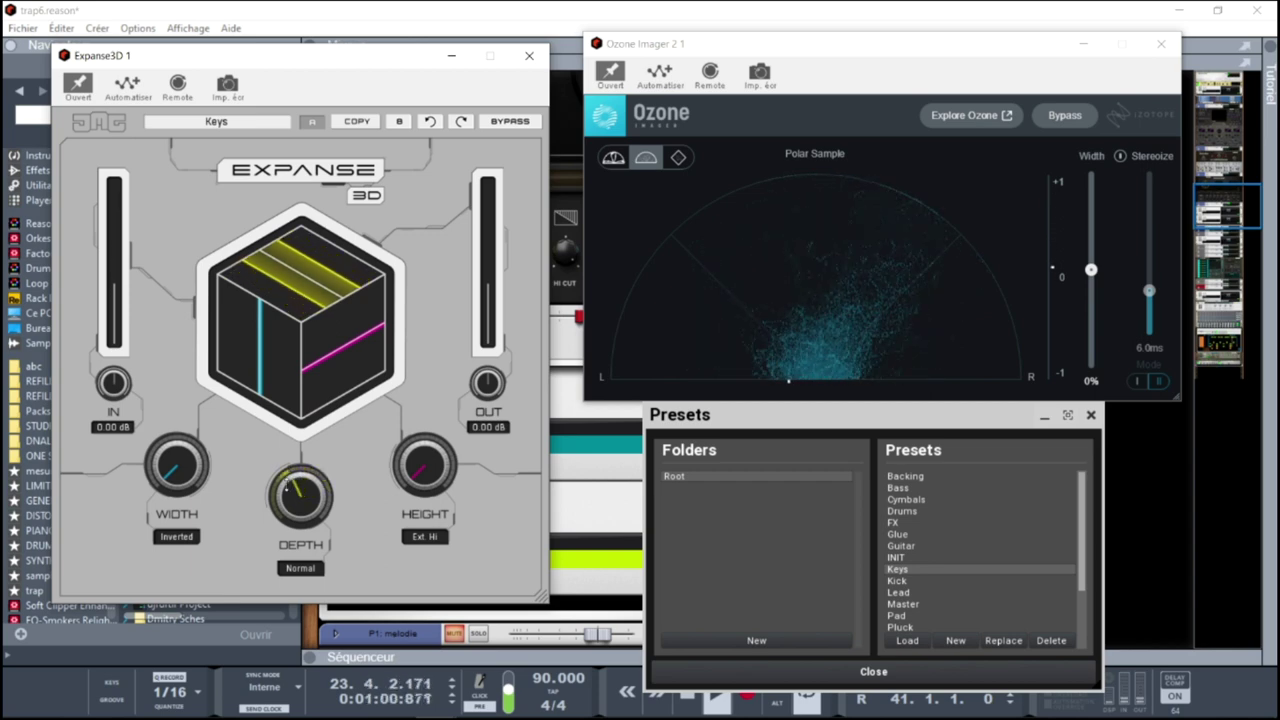
pyautogui.moveTo(177, 475); pyautogui.dragTo(177, 450)
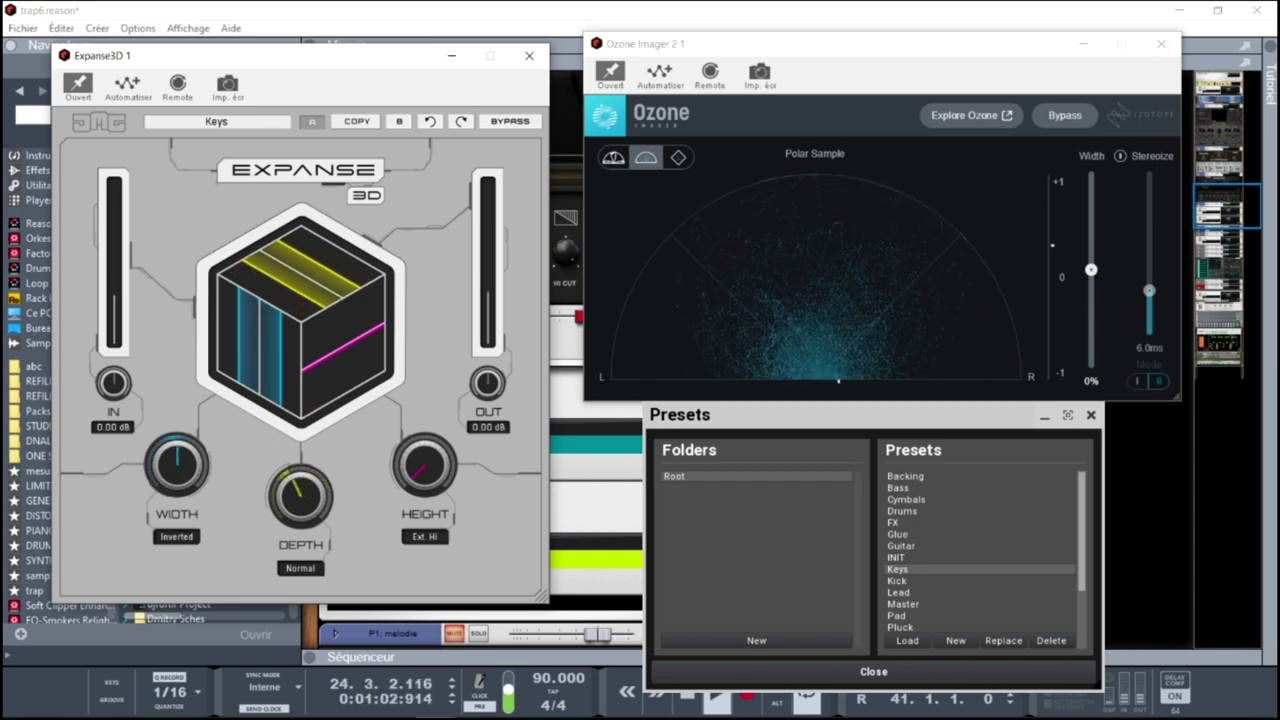
pyautogui.moveTo(425, 475); pyautogui.dragTo(425, 450)
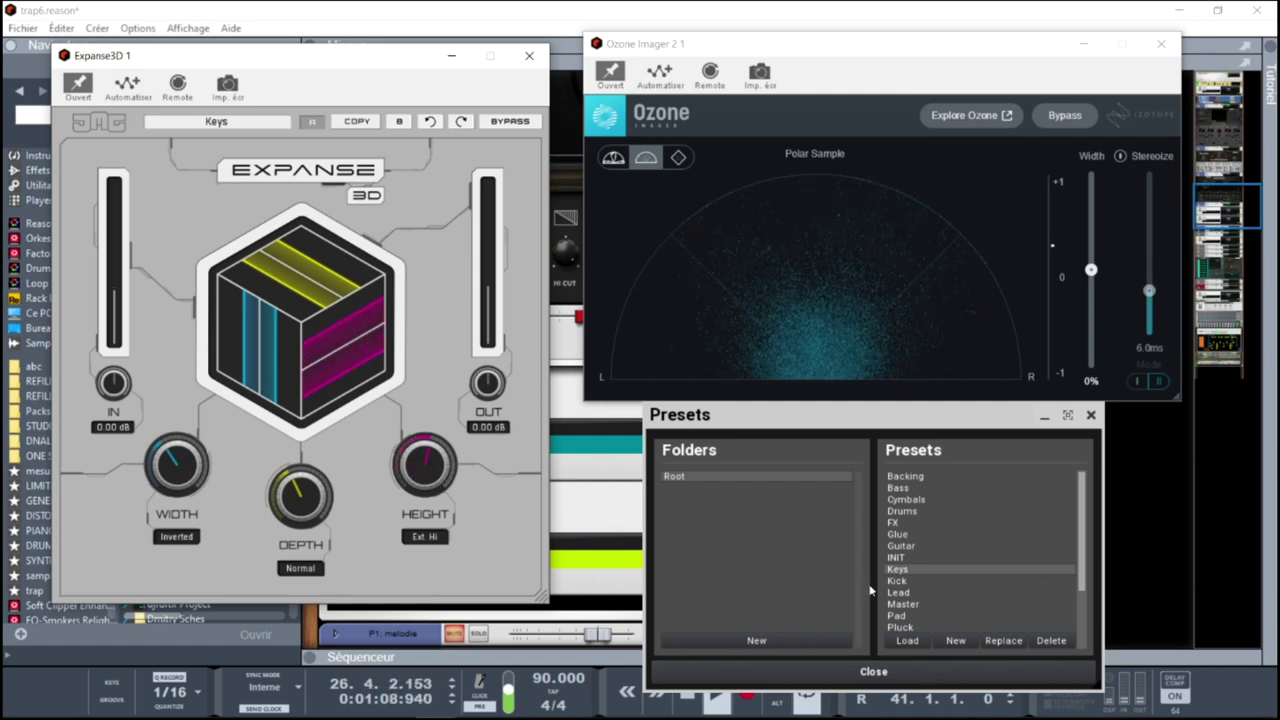
# - Load the Lead preset in Expanse3D and switch bypass on and off to compare its effect
pyautogui.click(901, 593)
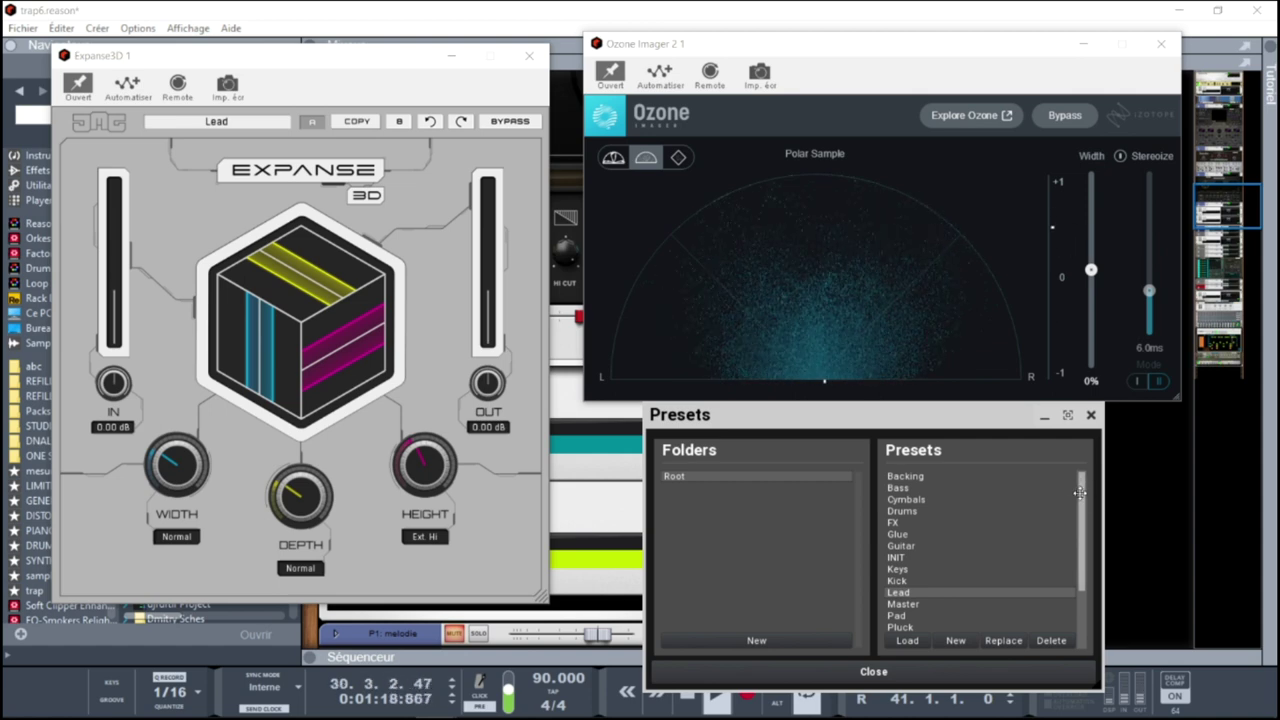
pyautogui.click(500, 122)
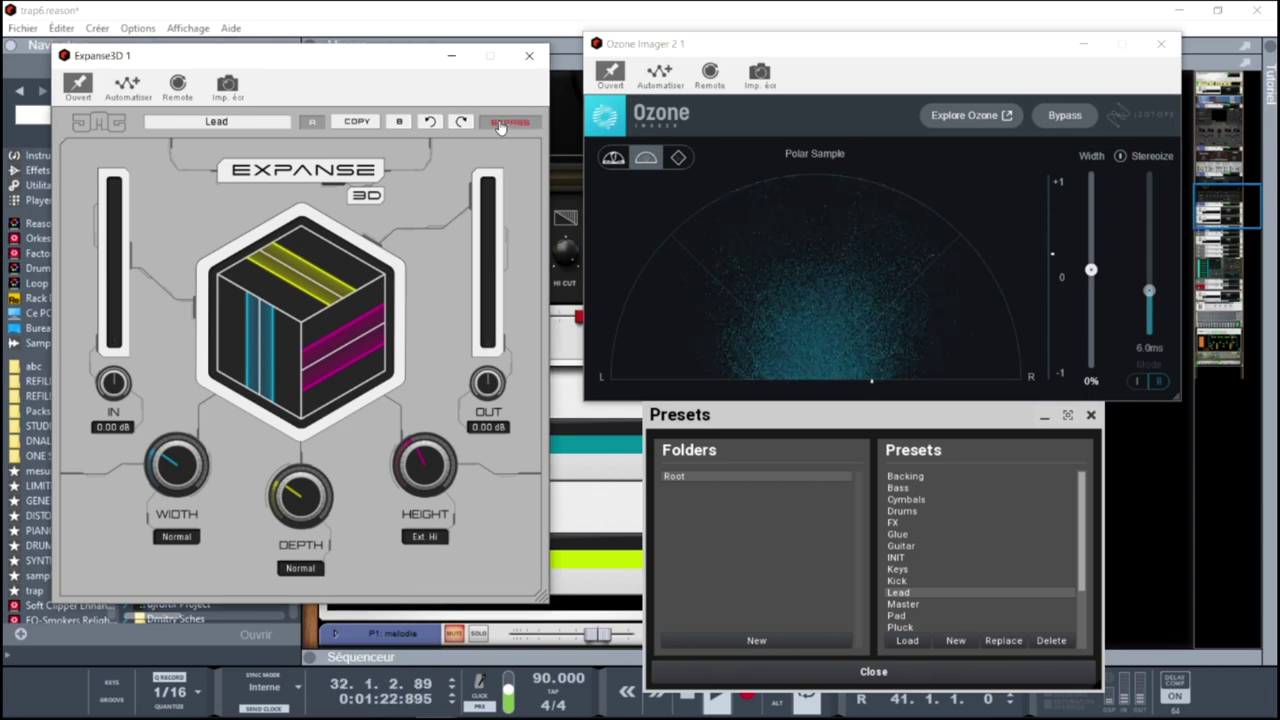
pyautogui.click(500, 122)
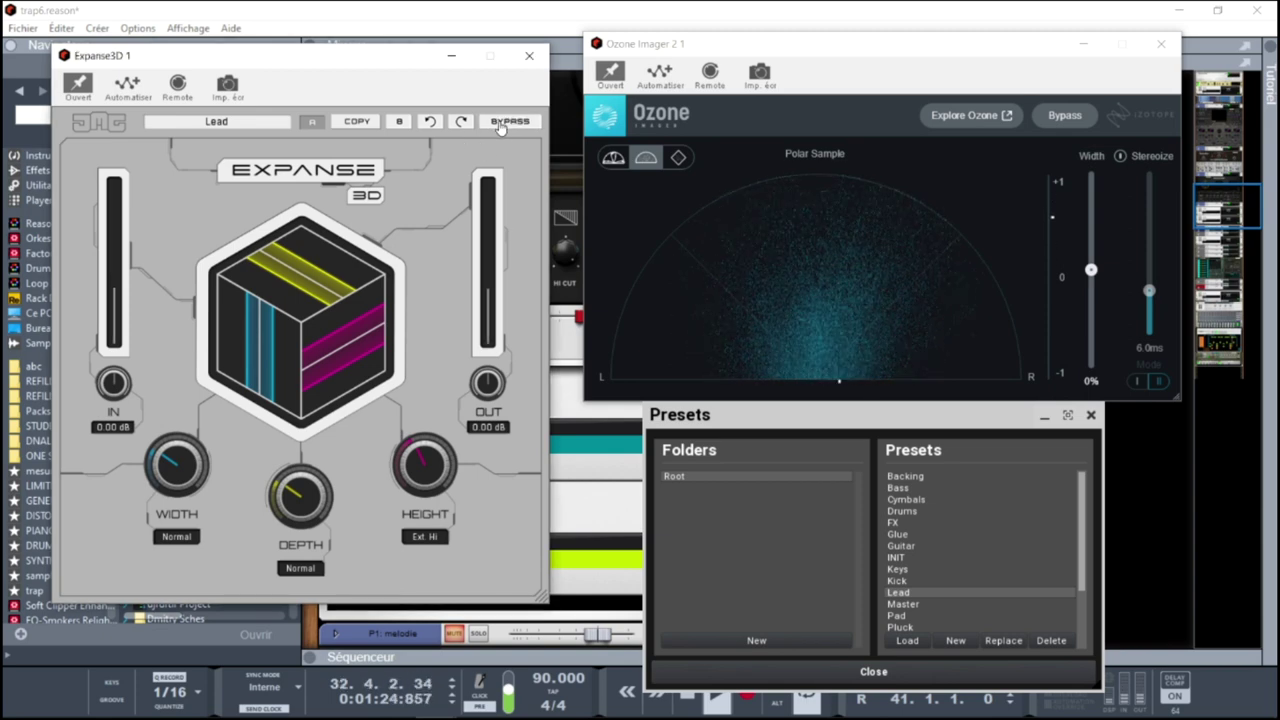
# - Reload the Keys preset, lower its Width and raise its Height to just under the middle
pyautogui.click(898, 570)
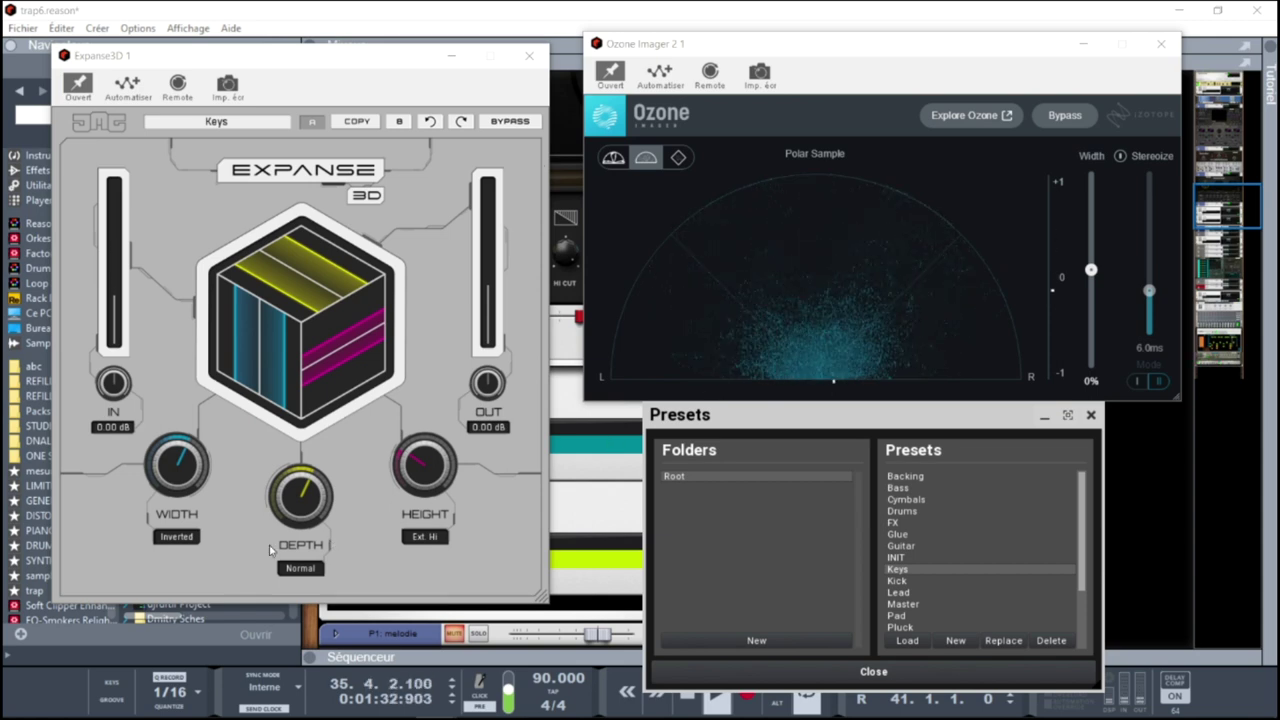
pyautogui.moveTo(181, 442); pyautogui.dragTo(181, 472)
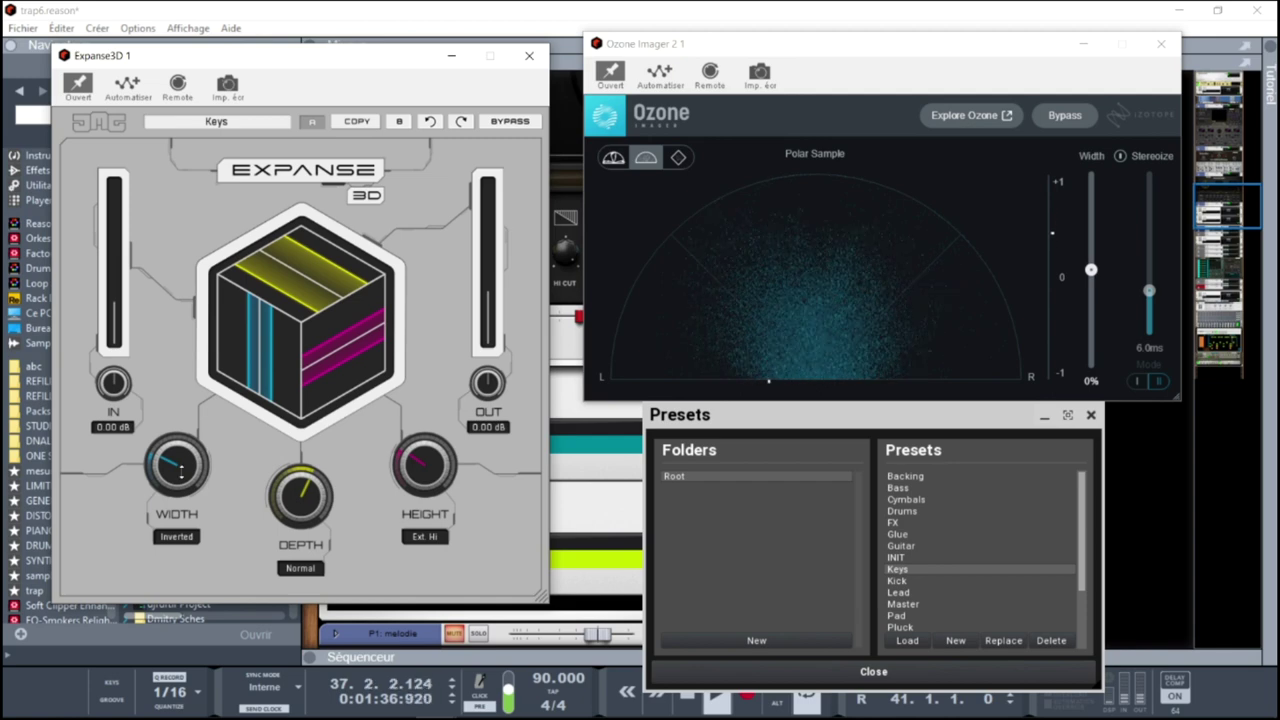
pyautogui.moveTo(436, 465); pyautogui.dragTo(436, 432)
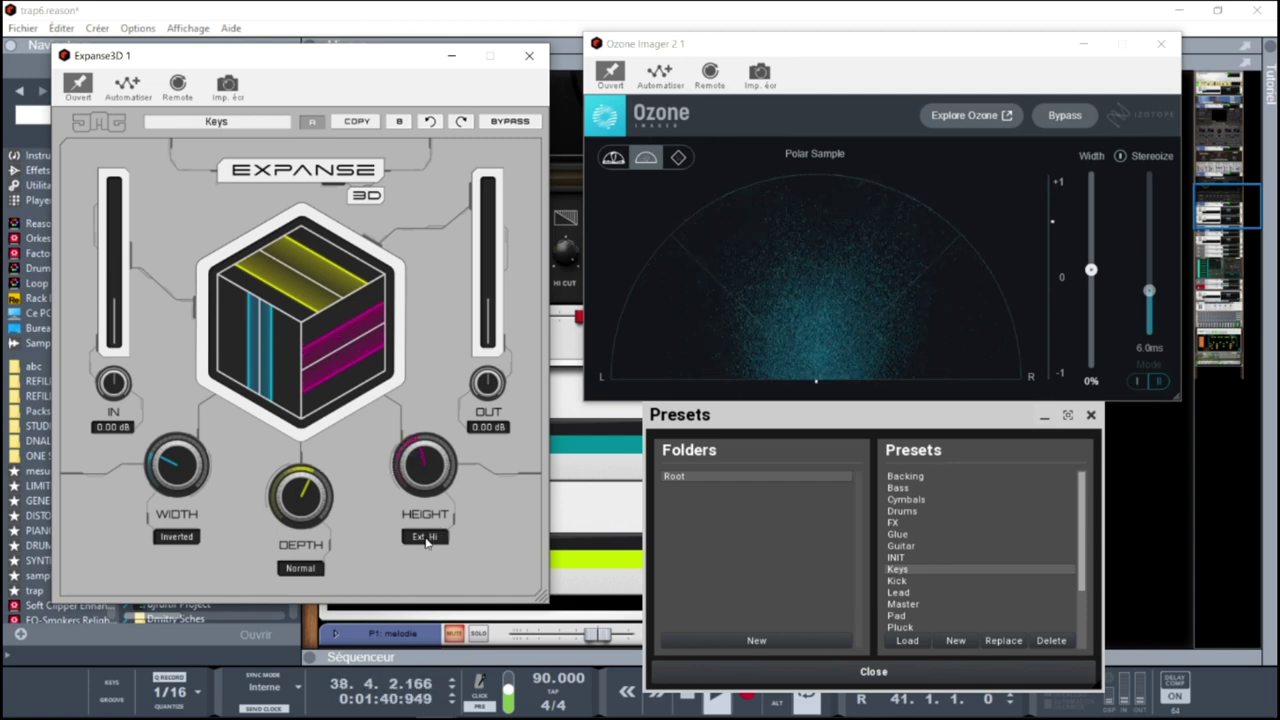
# - Set the Width mode to Normal and fine-tune the amounts with slightly less Width and slightly more Depth and Height
pyautogui.click(172, 541)
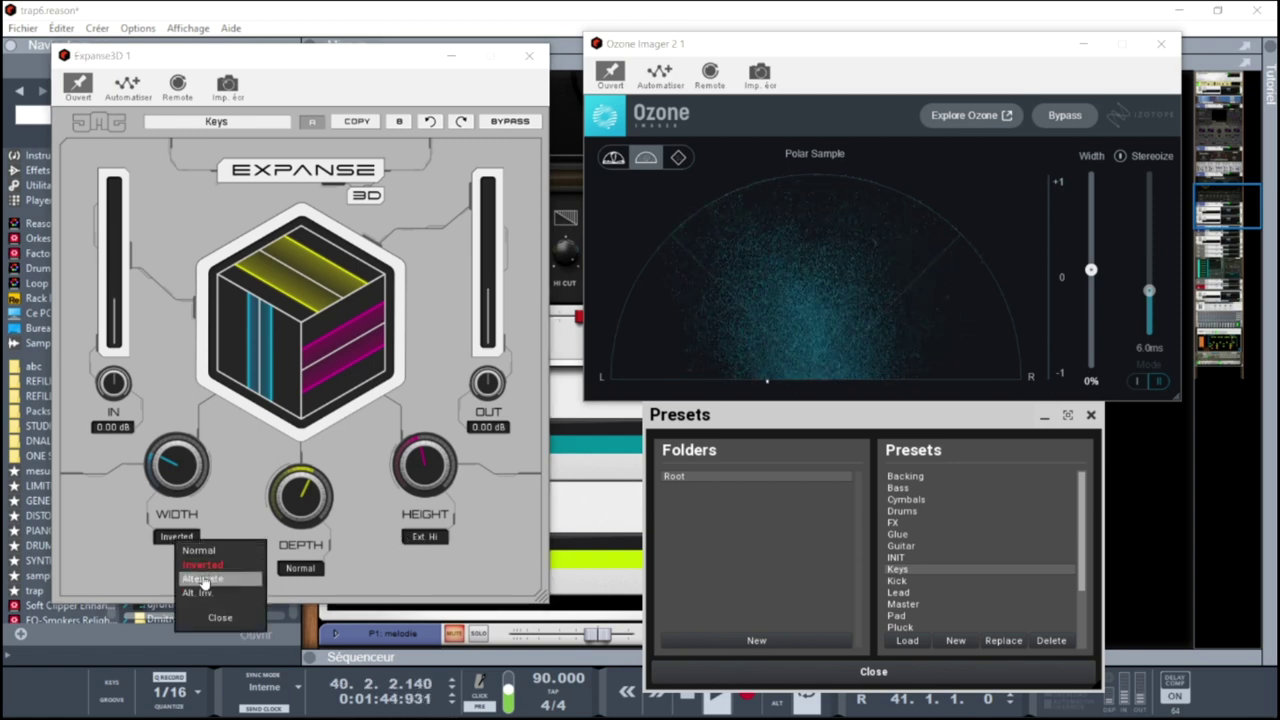
pyautogui.click(198, 550)
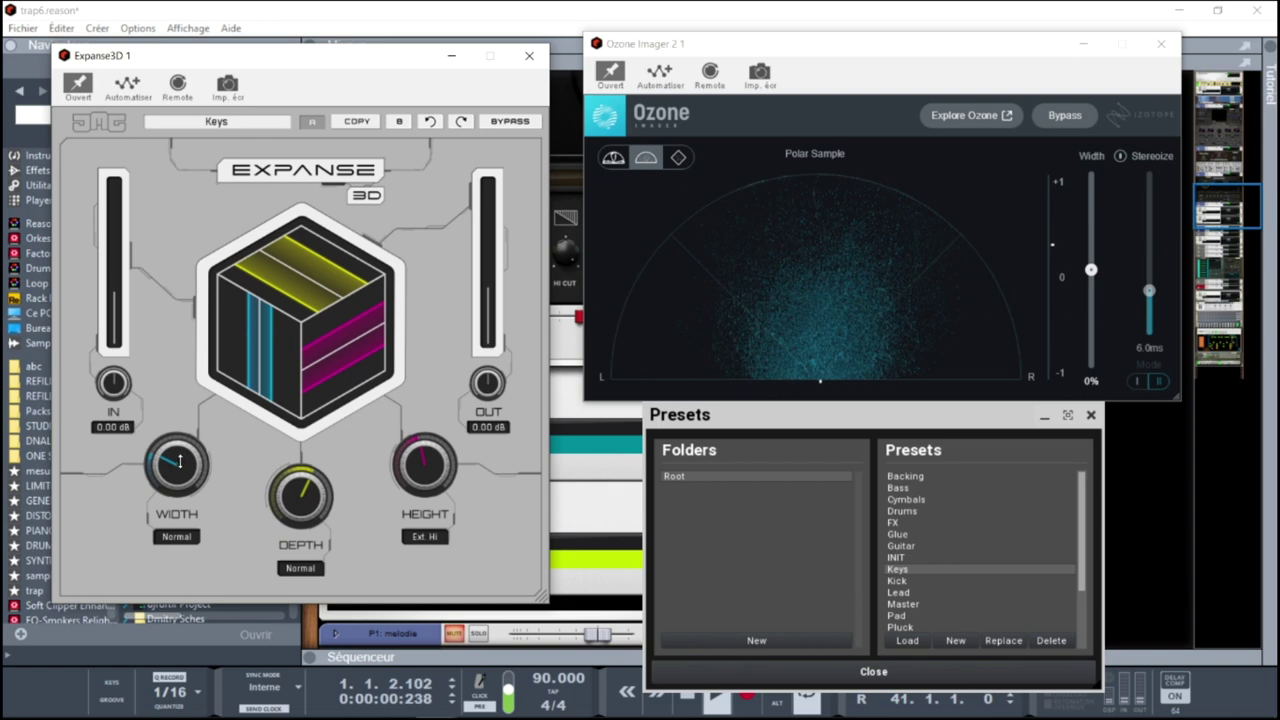
pyautogui.moveTo(180, 462)
pyautogui.mouseDown()
pyautogui.moveTo(180, 417)
pyautogui.moveTo(179, 470)
pyautogui.mouseUp()
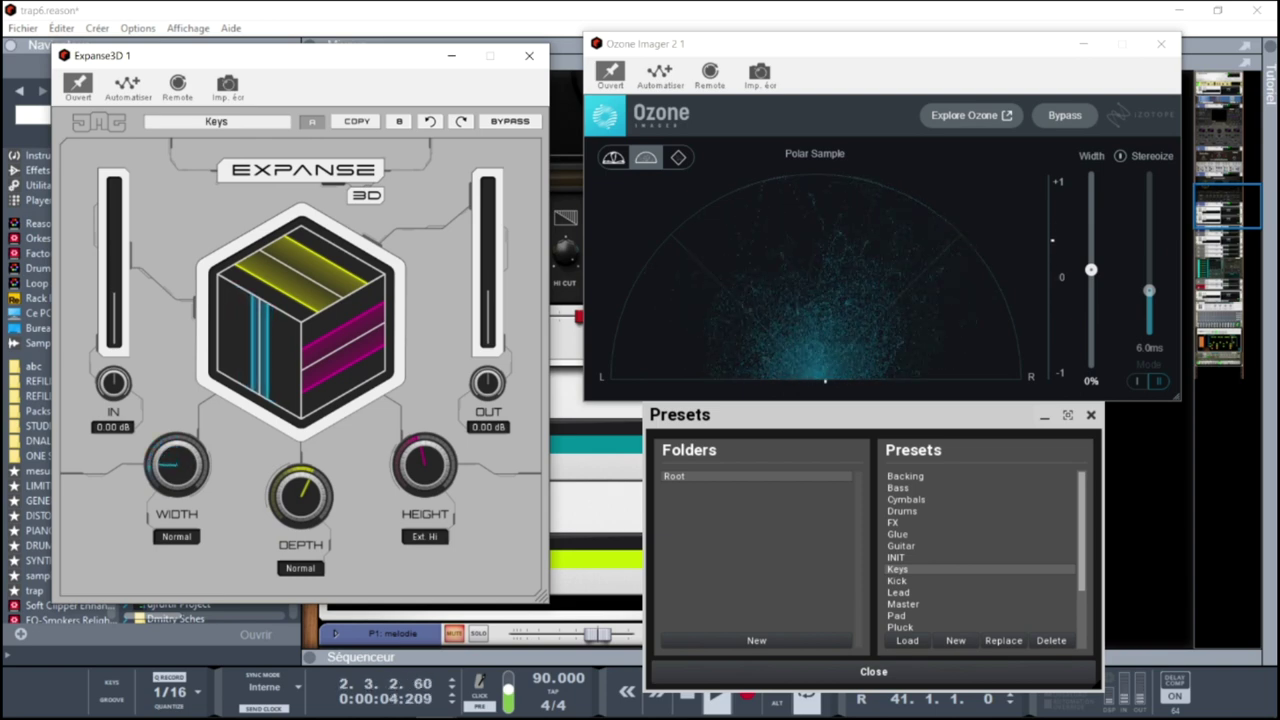
pyautogui.moveTo(338, 478); pyautogui.dragTo(338, 455)
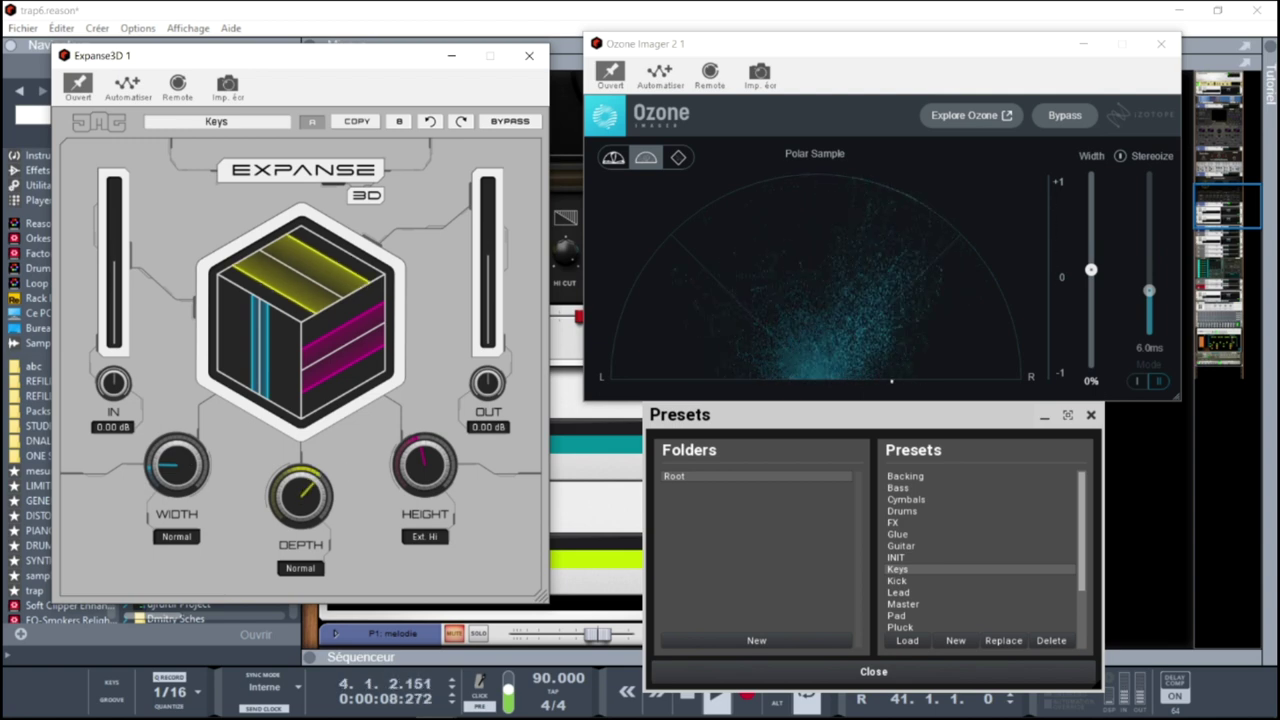
pyautogui.moveTo(422, 462)
pyautogui.mouseDown()
pyautogui.moveTo(422, 446)
pyautogui.moveTo(422, 458)
pyautogui.mouseUp()
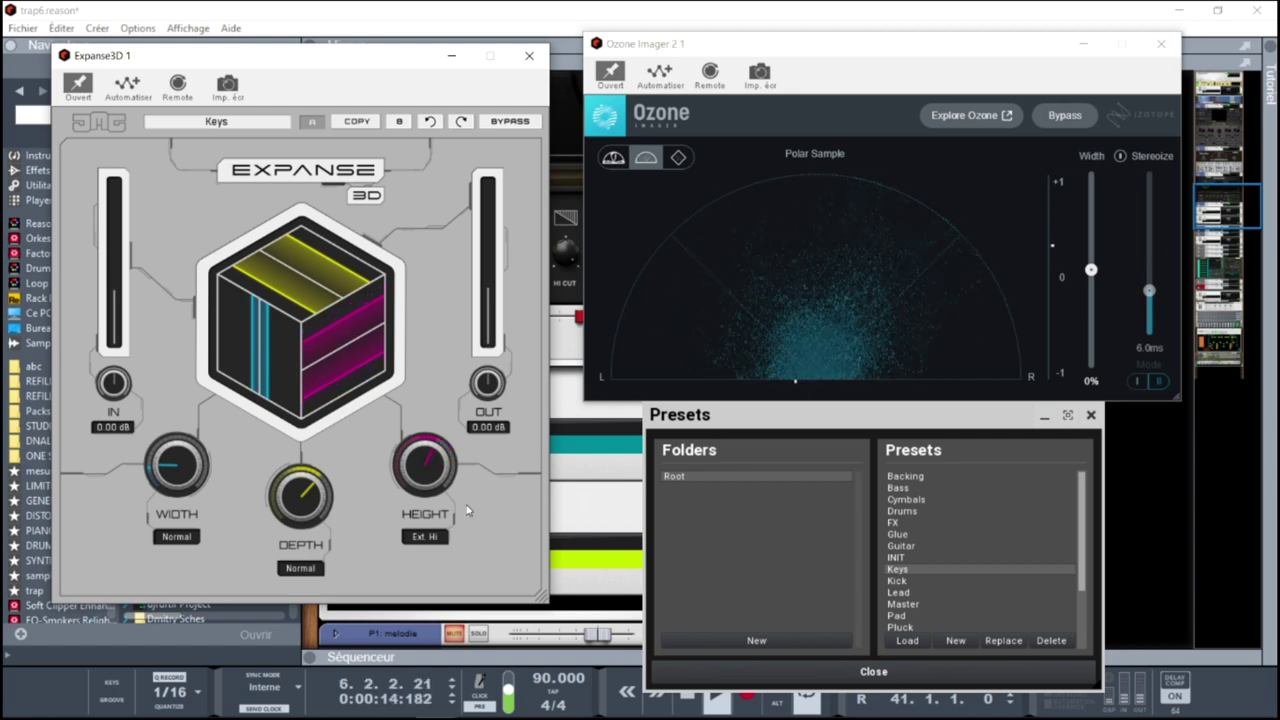
# - Try the Height mode Ext. Lo with a higher Height amount, and switch the mode to Ext. Lo+Hi
pyautogui.click(426, 538)
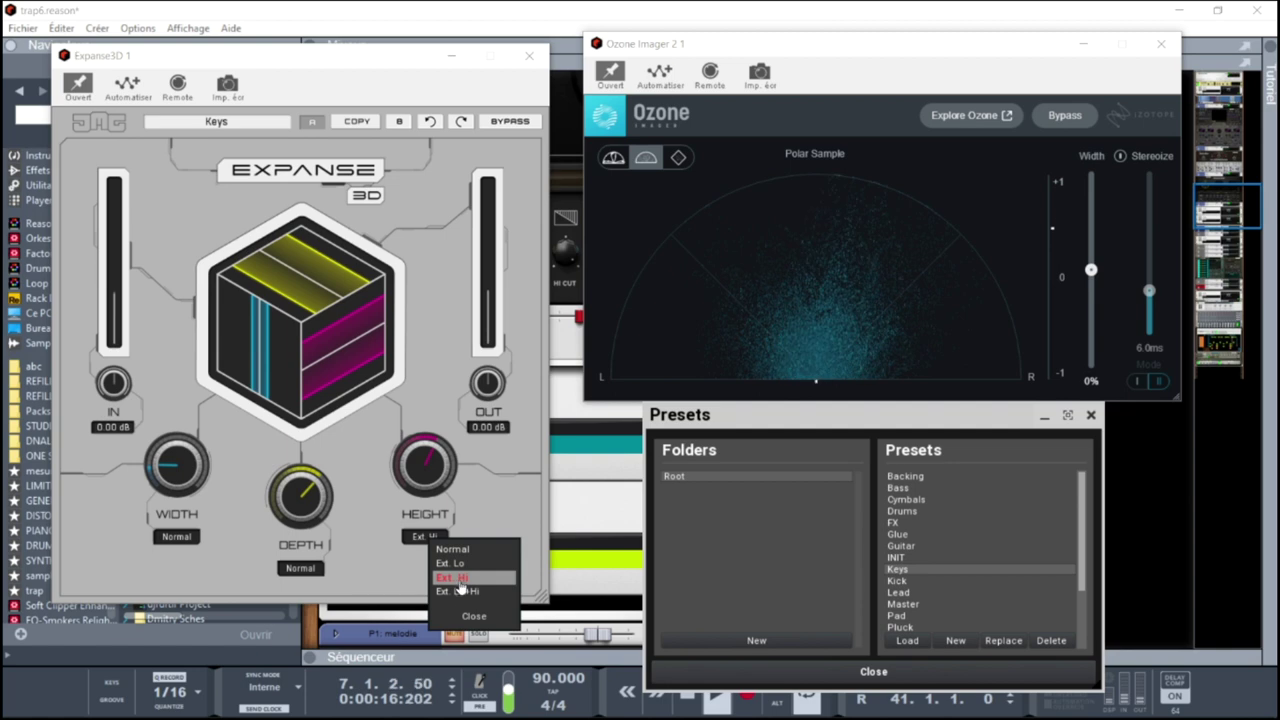
pyautogui.click(459, 565)
pyautogui.moveTo(435, 479); pyautogui.dragTo(435, 400)
pyautogui.moveTo(435, 500); pyautogui.dragTo(435, 440)
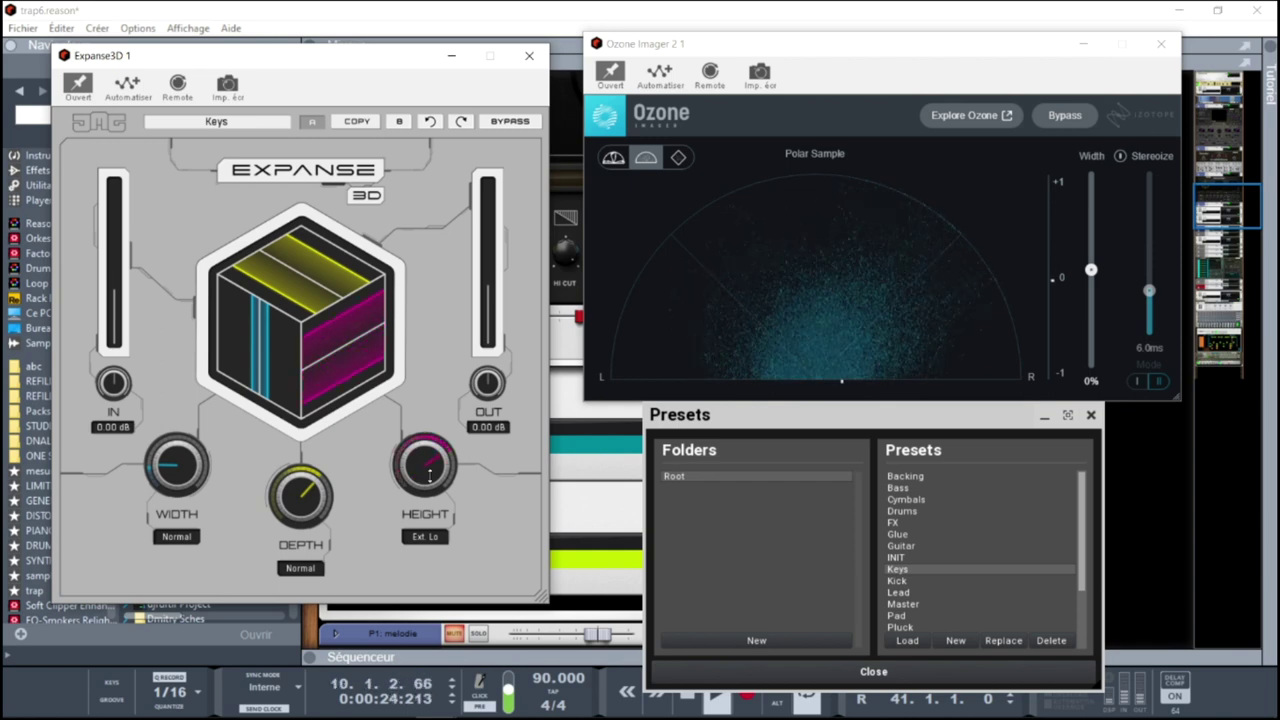
pyautogui.click(442, 537)
pyautogui.click(463, 593)
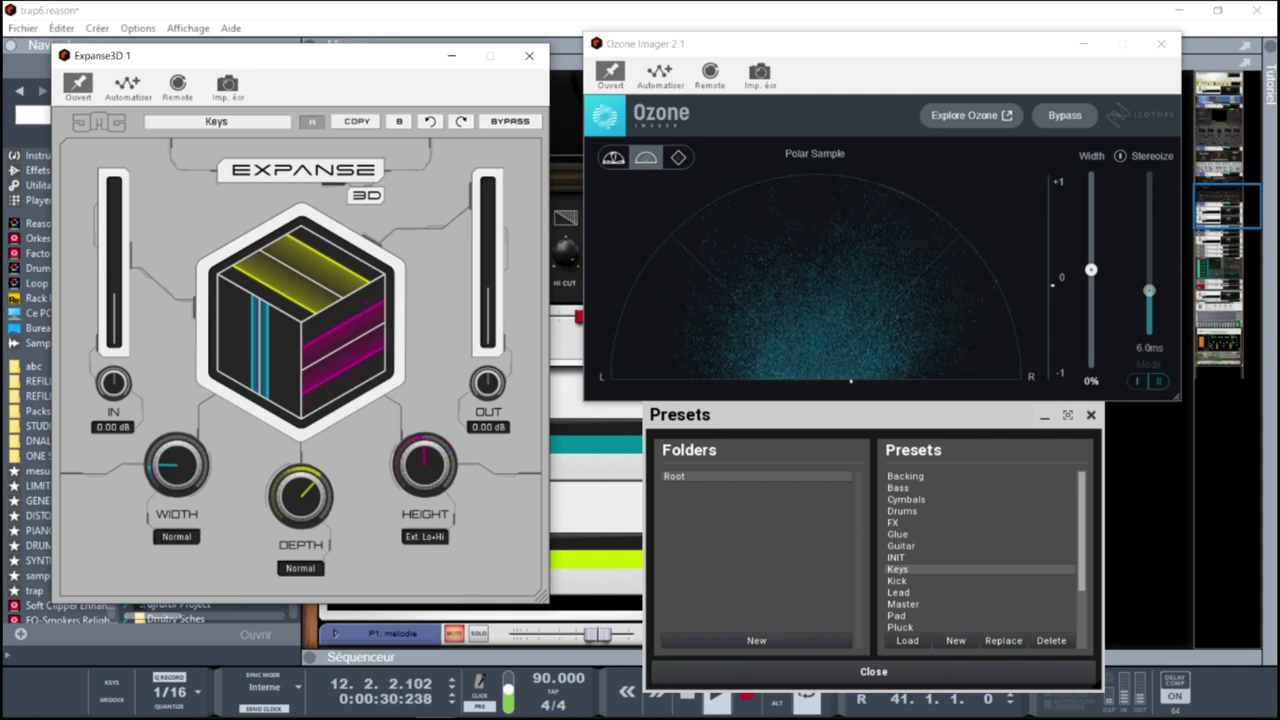
# - Lower Expanse3D's Depth amount to below the middle and set the Width mode to Inverted
pyautogui.moveTo(292, 503); pyautogui.dragTo(292, 524)
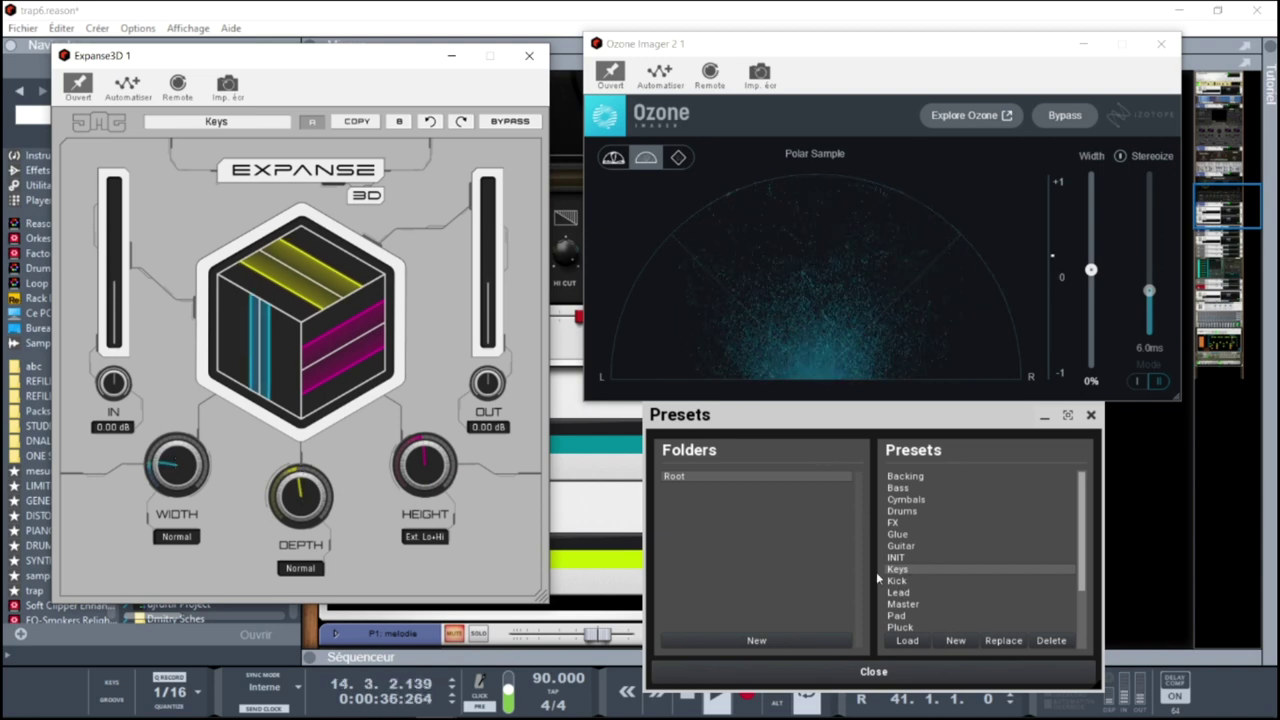
pyautogui.click(158, 543)
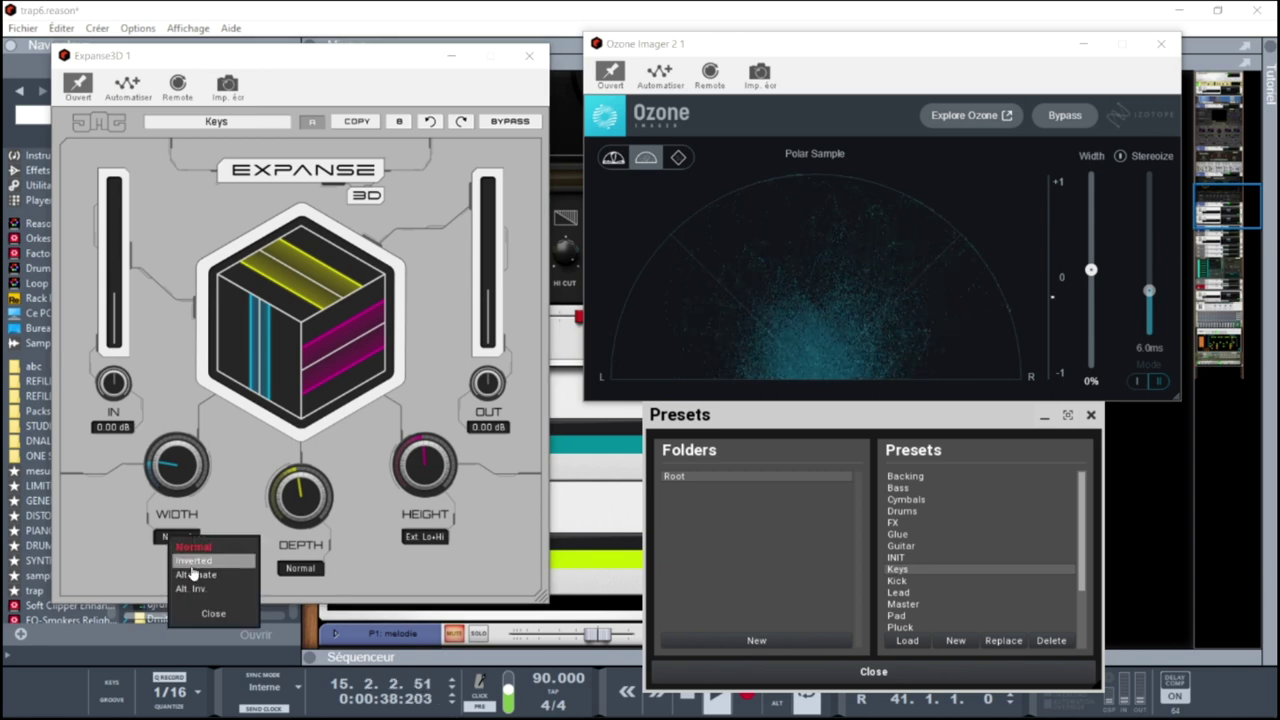
pyautogui.click(192, 570)
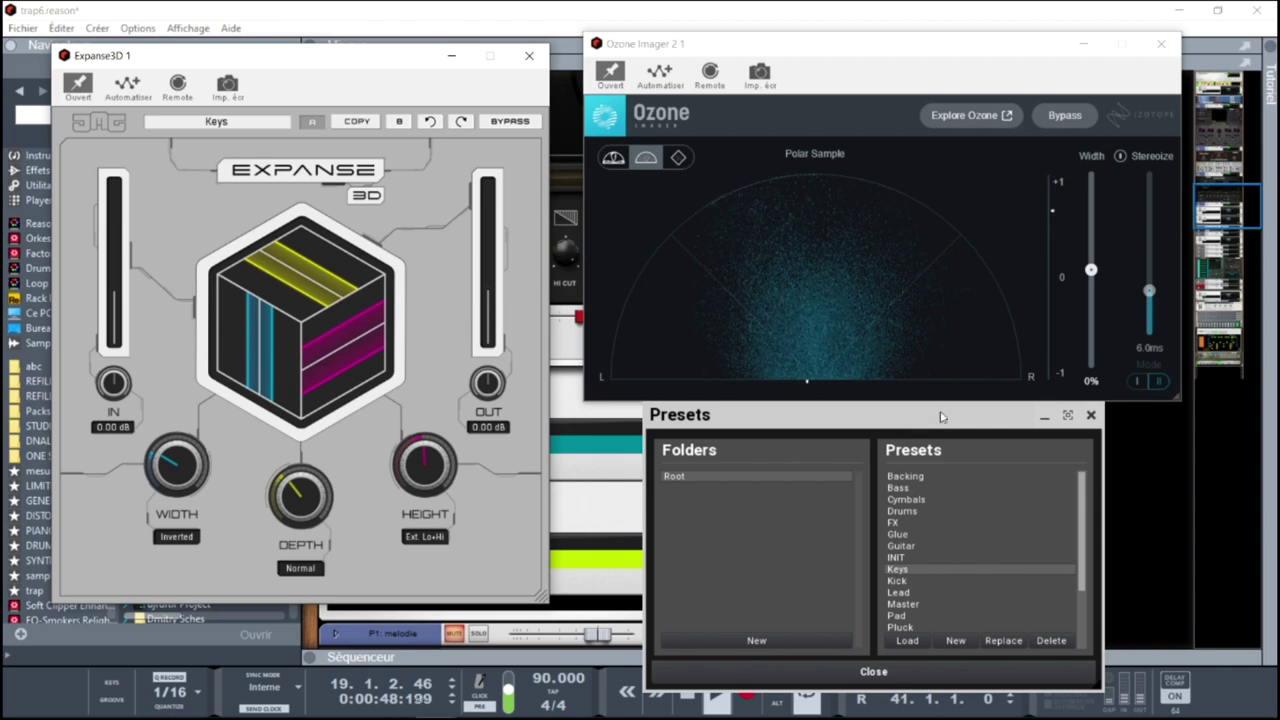
# - Close the Presets and Expanse3D windows, and solo the Bus 2 channel in the rack
pyautogui.click(1091, 415)
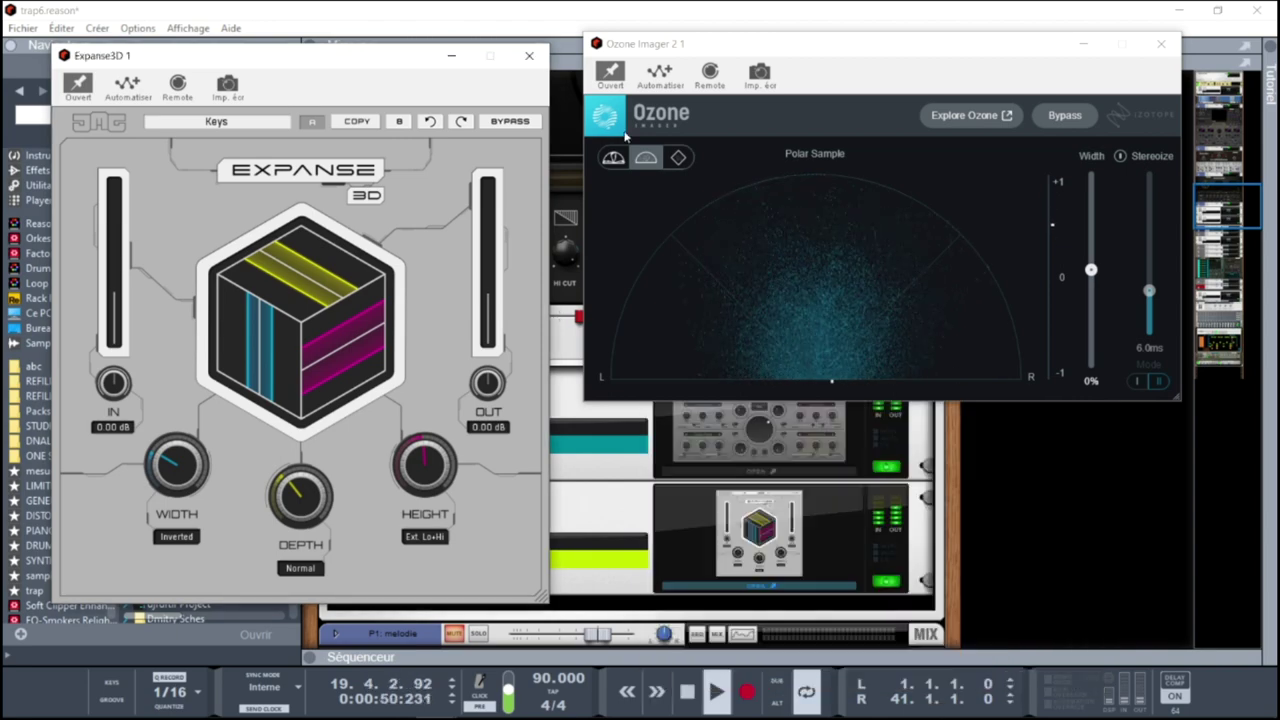
pyautogui.click(529, 55)
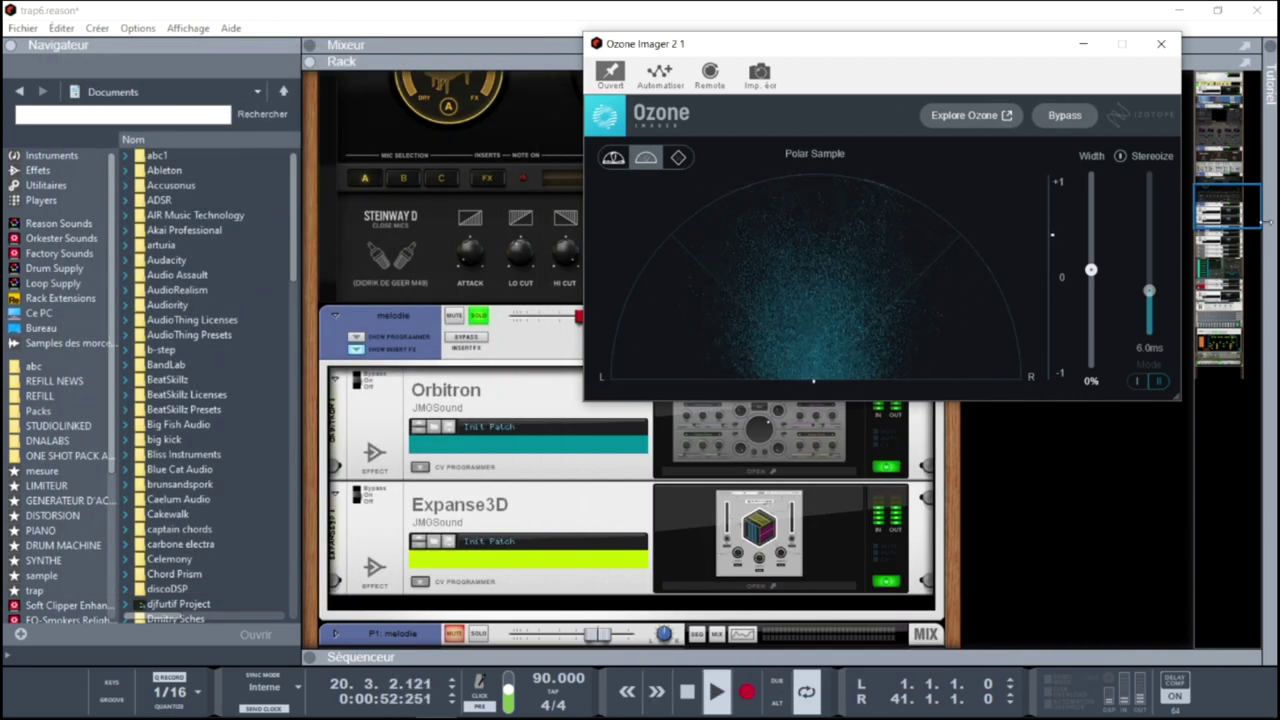
pyautogui.moveTo(1233, 215); pyautogui.dragTo(1248, 282)
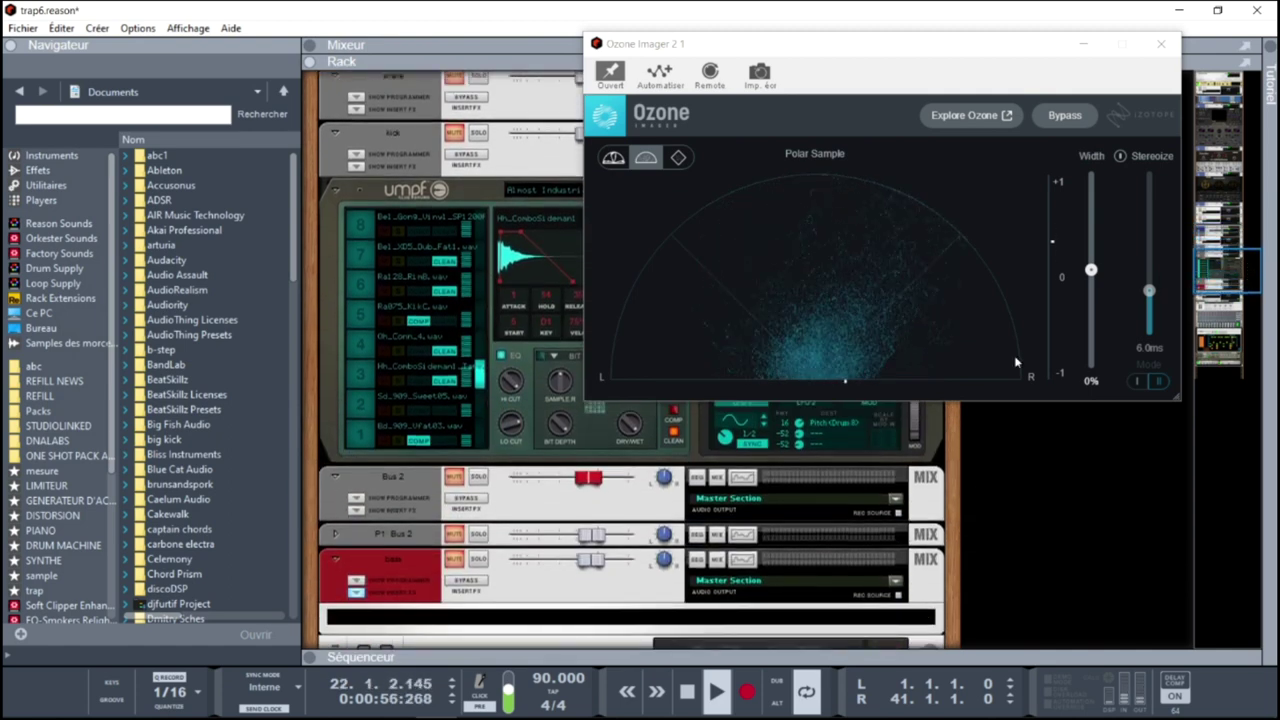
pyautogui.click(478, 476)
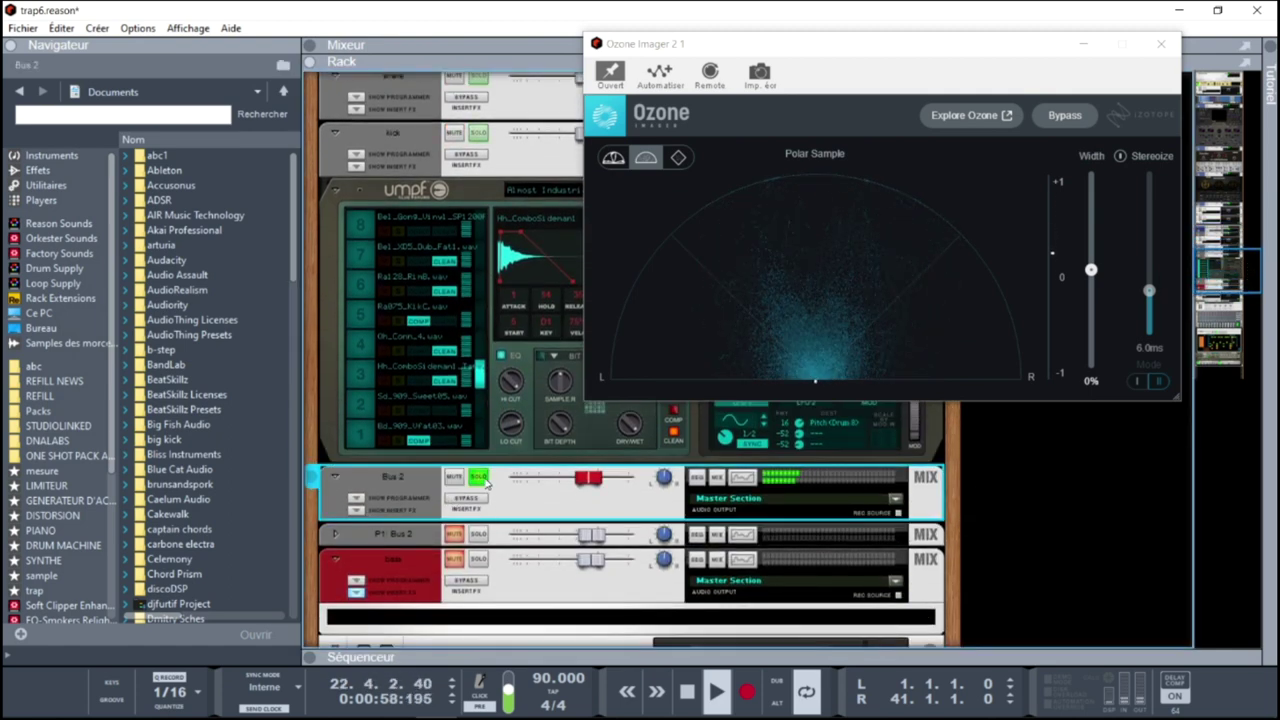
# - Show the Bus 2 channel's insert effects, add JMGSound's Expanse3D there, and open its window beside the Ozone Imager
pyautogui.click(356, 510)
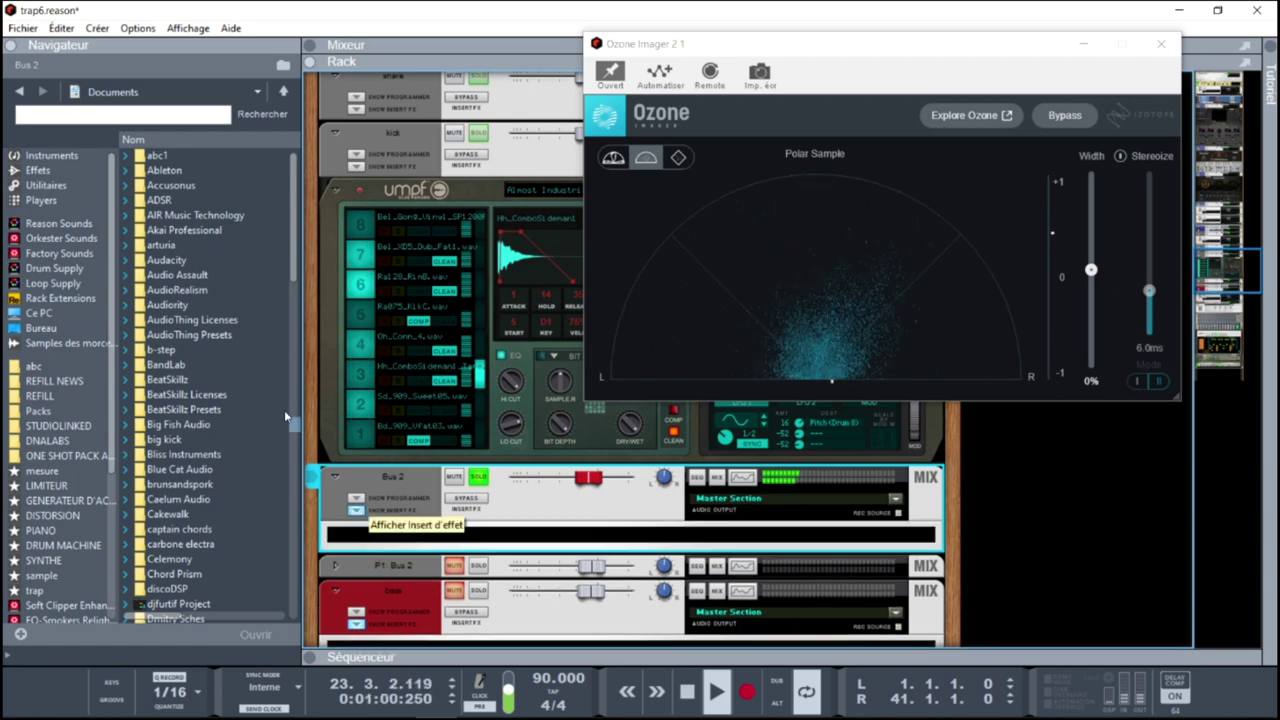
pyautogui.click(44, 172)
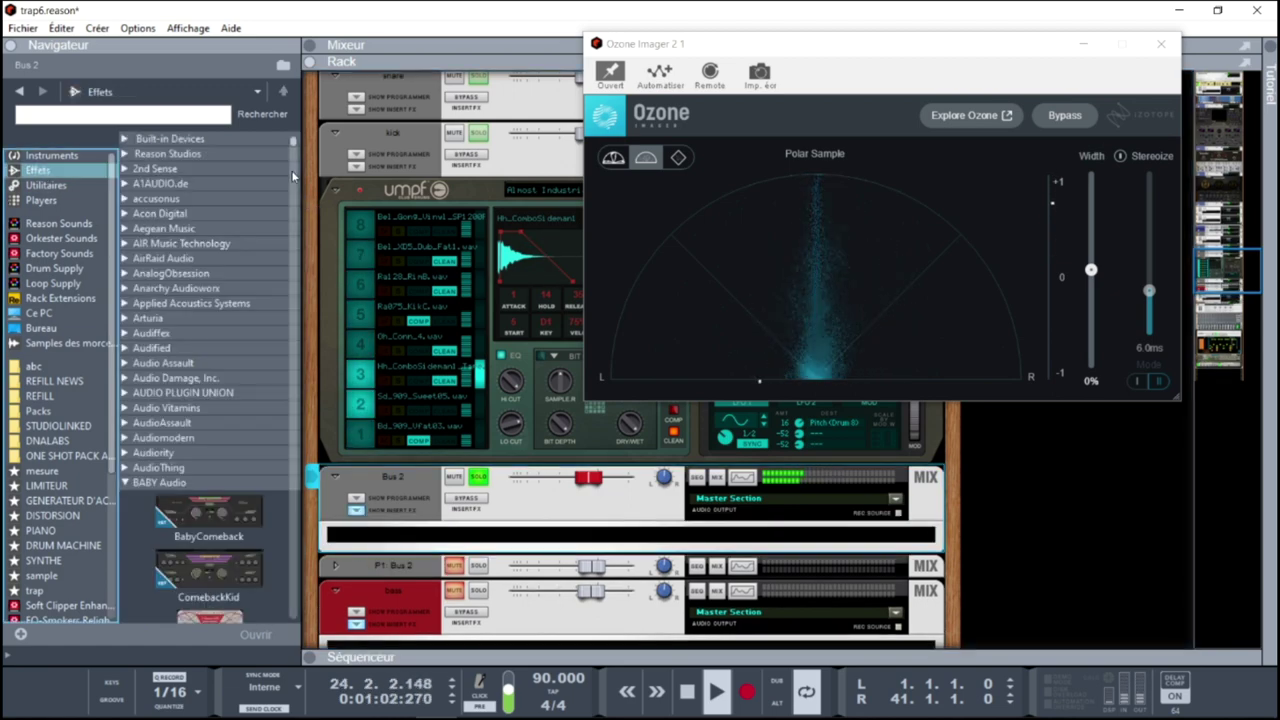
pyautogui.moveTo(293, 145); pyautogui.dragTo(307, 292)
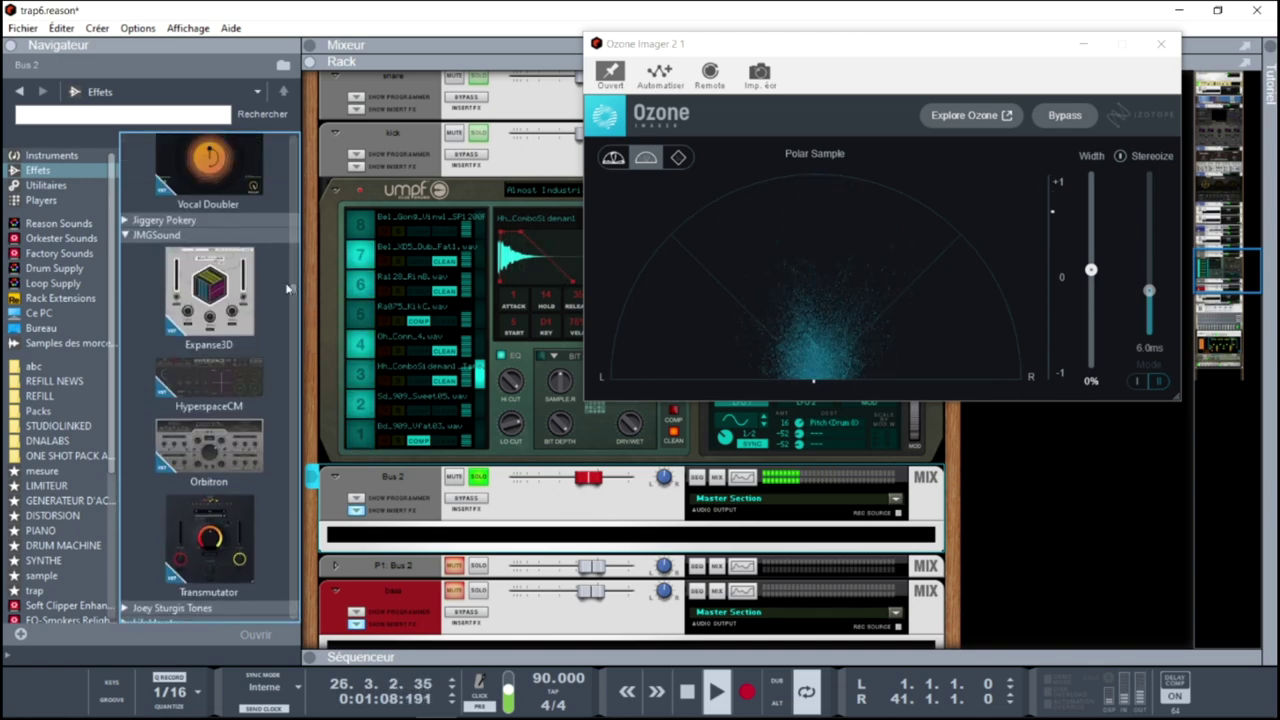
pyautogui.click(225, 287)
pyautogui.moveTo(225, 287); pyautogui.dragTo(606, 545)
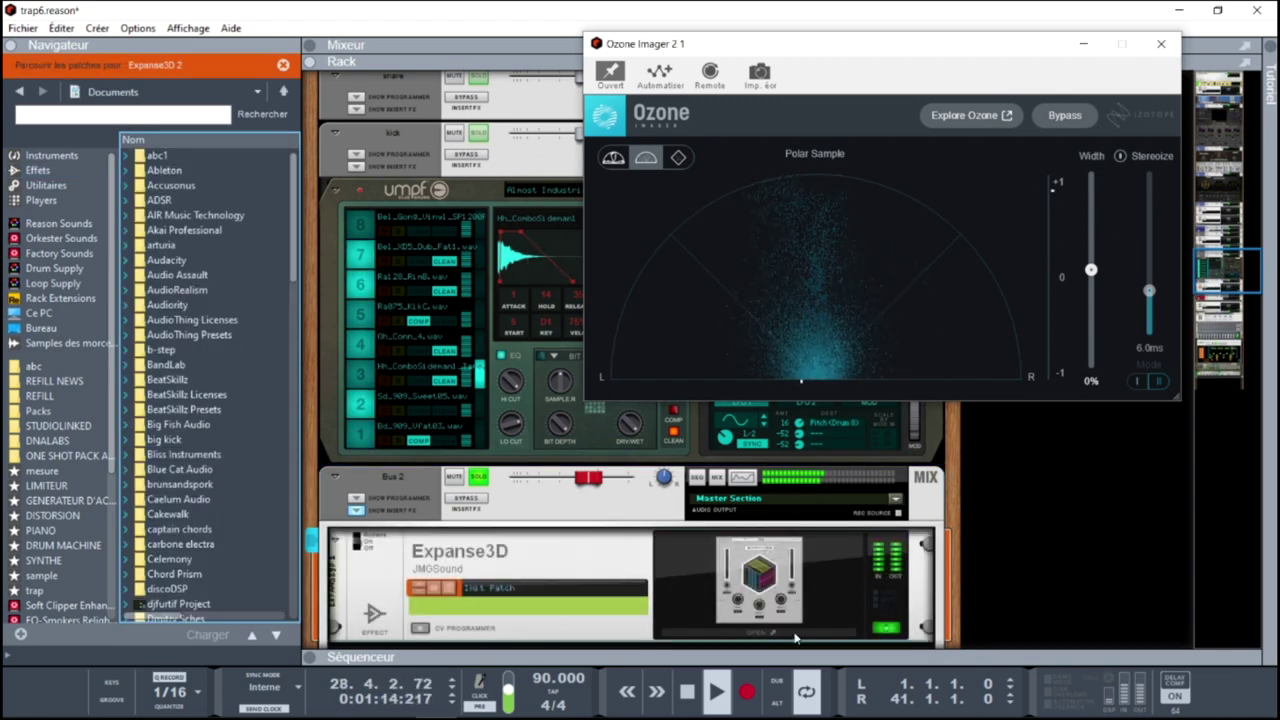
pyautogui.click(796, 636)
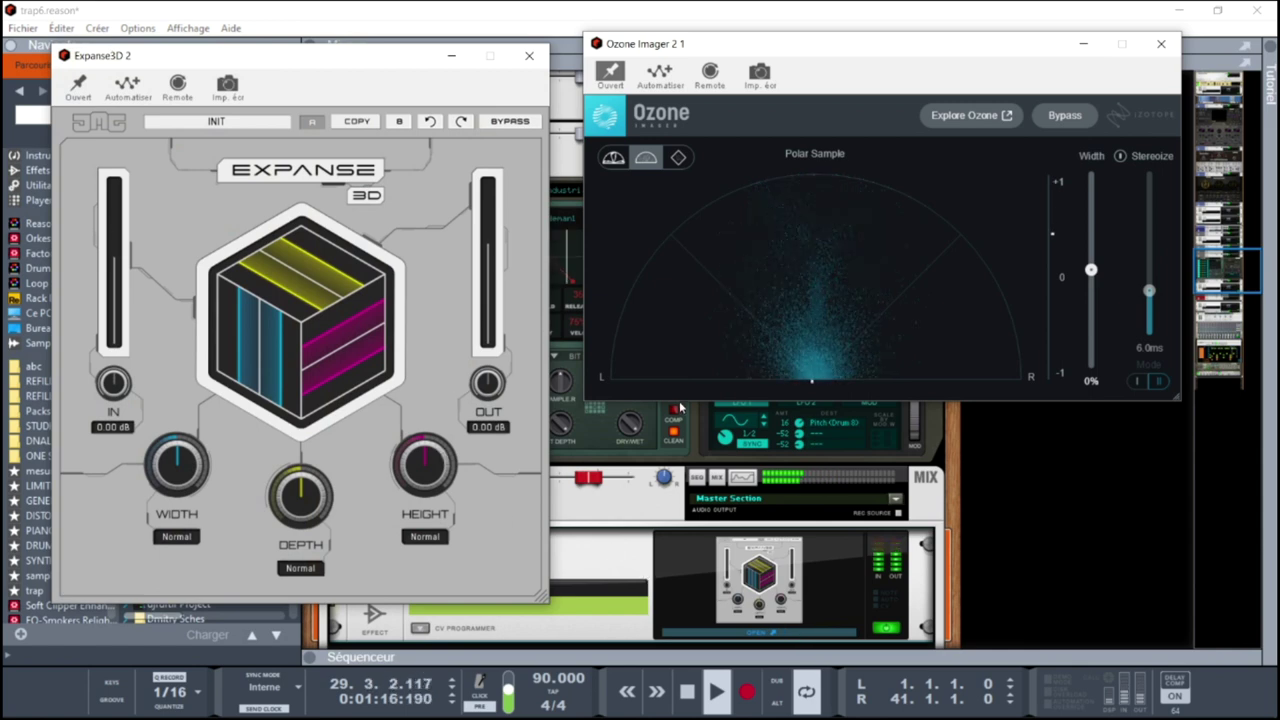
pyautogui.moveTo(390, 56); pyautogui.dragTo(325, 118)
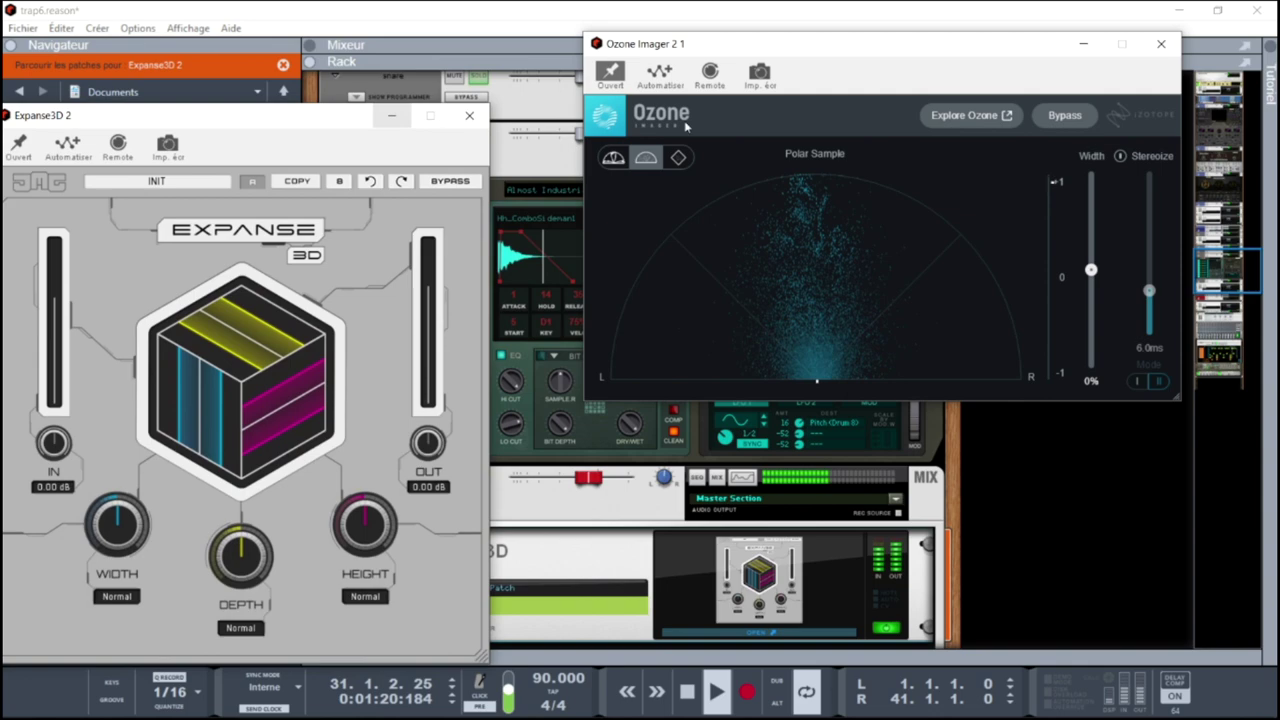
# - Turn off the solo on the melodie channel in the rack
pyautogui.moveTo(1243, 266); pyautogui.dragTo(1242, 205)
pyautogui.moveTo(323, 119); pyautogui.dragTo(219, 119)
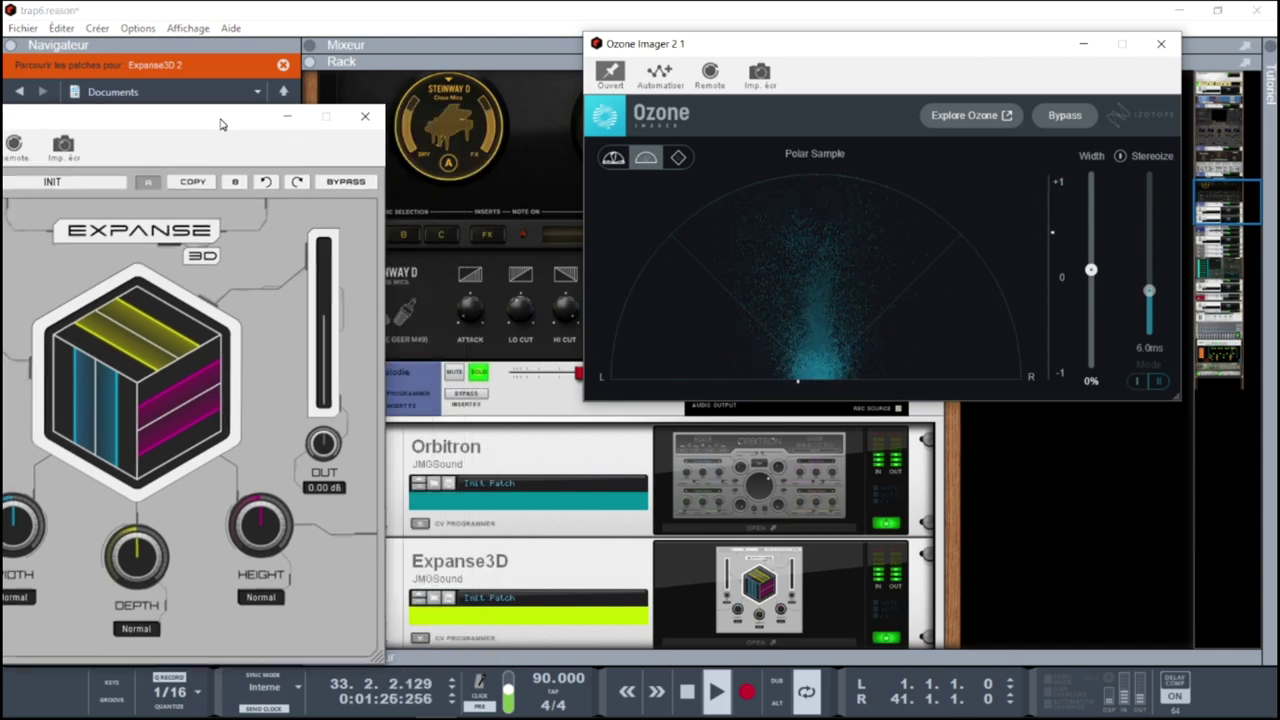
pyautogui.click(480, 373)
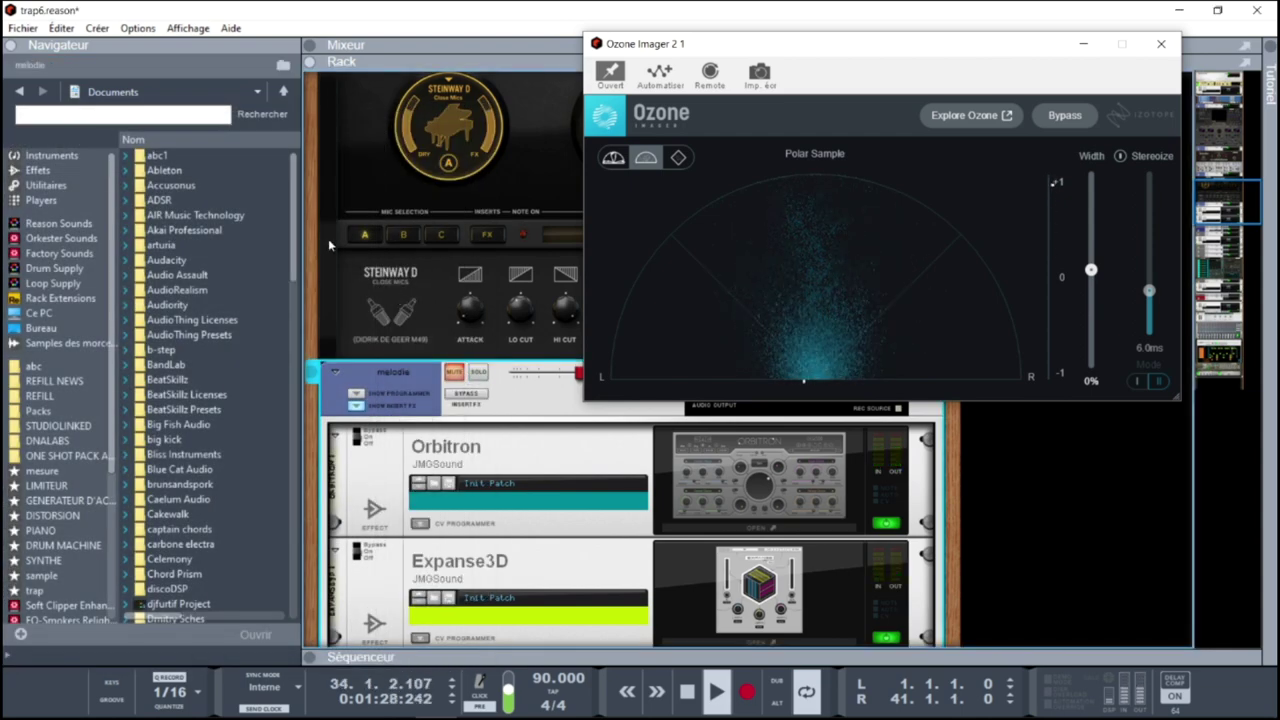
# - Reopen Bus 2's Expanse3D window, try the Width amount at minimum and maximum, and settle it below the middle
pyautogui.moveTo(1252, 212); pyautogui.dragTo(1271, 286)
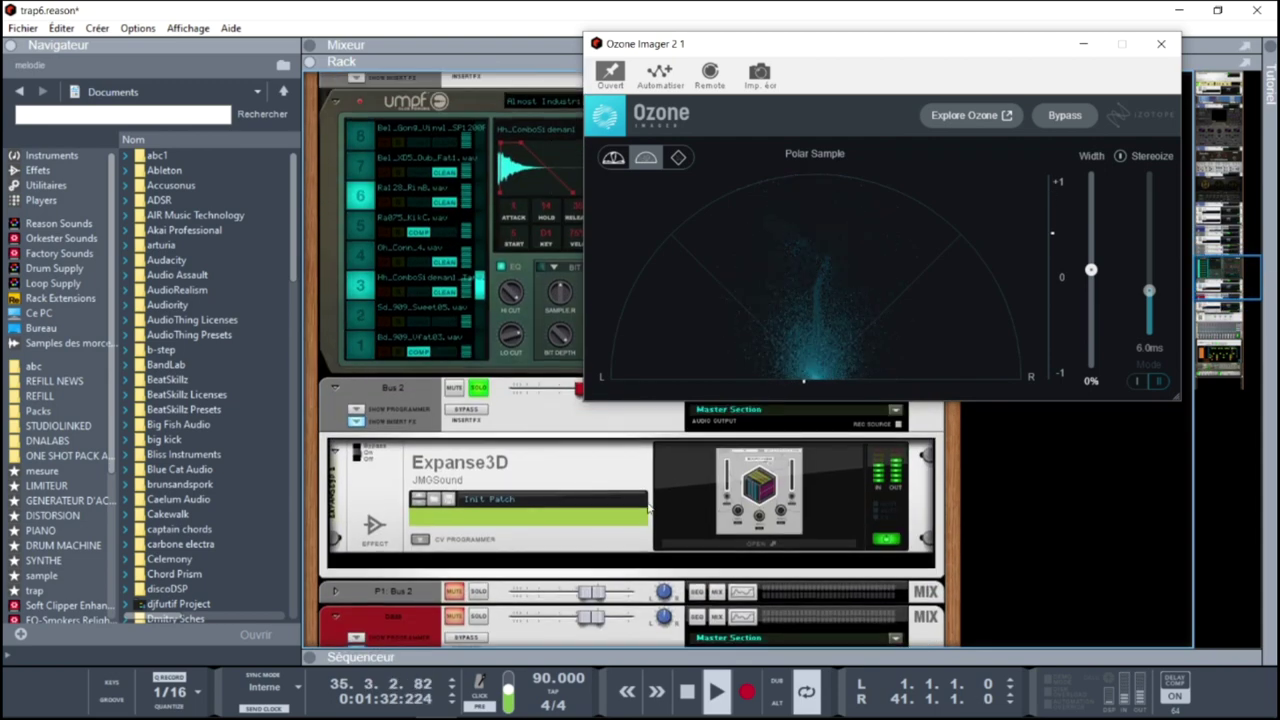
pyautogui.click(760, 542)
pyautogui.moveTo(243, 122); pyautogui.dragTo(414, 120)
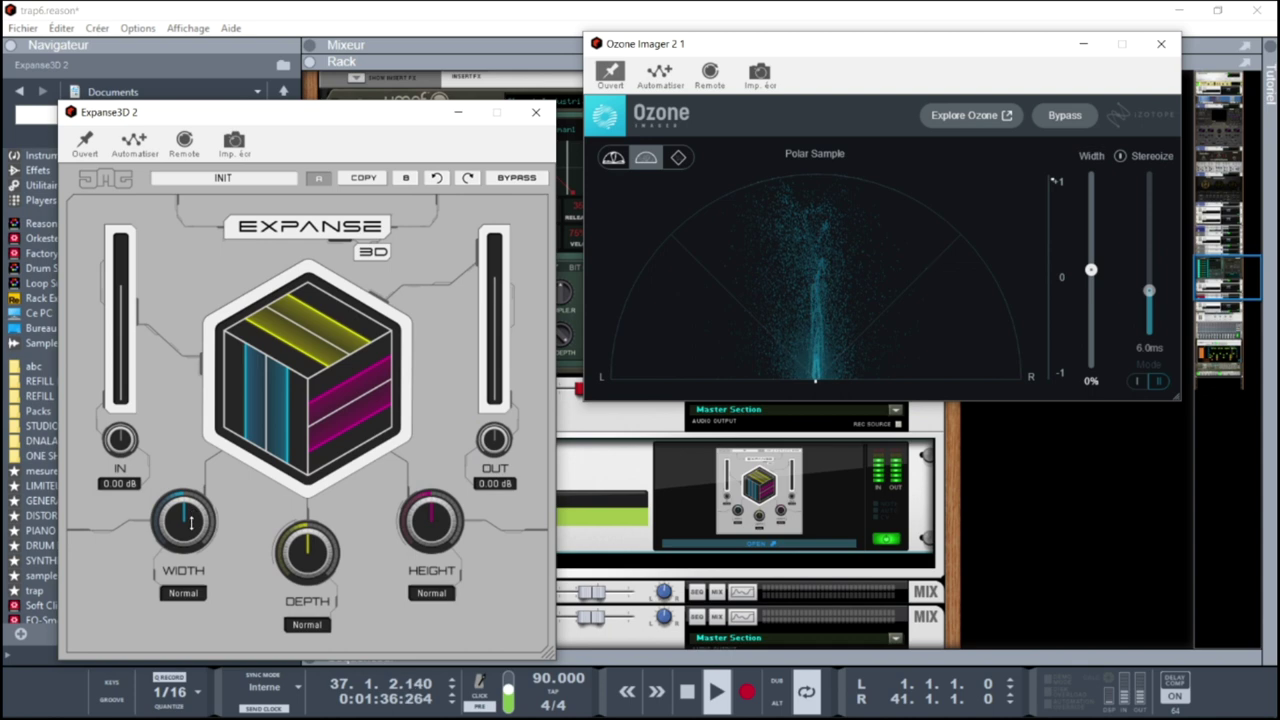
pyautogui.moveTo(183, 524); pyautogui.dragTo(183, 620)
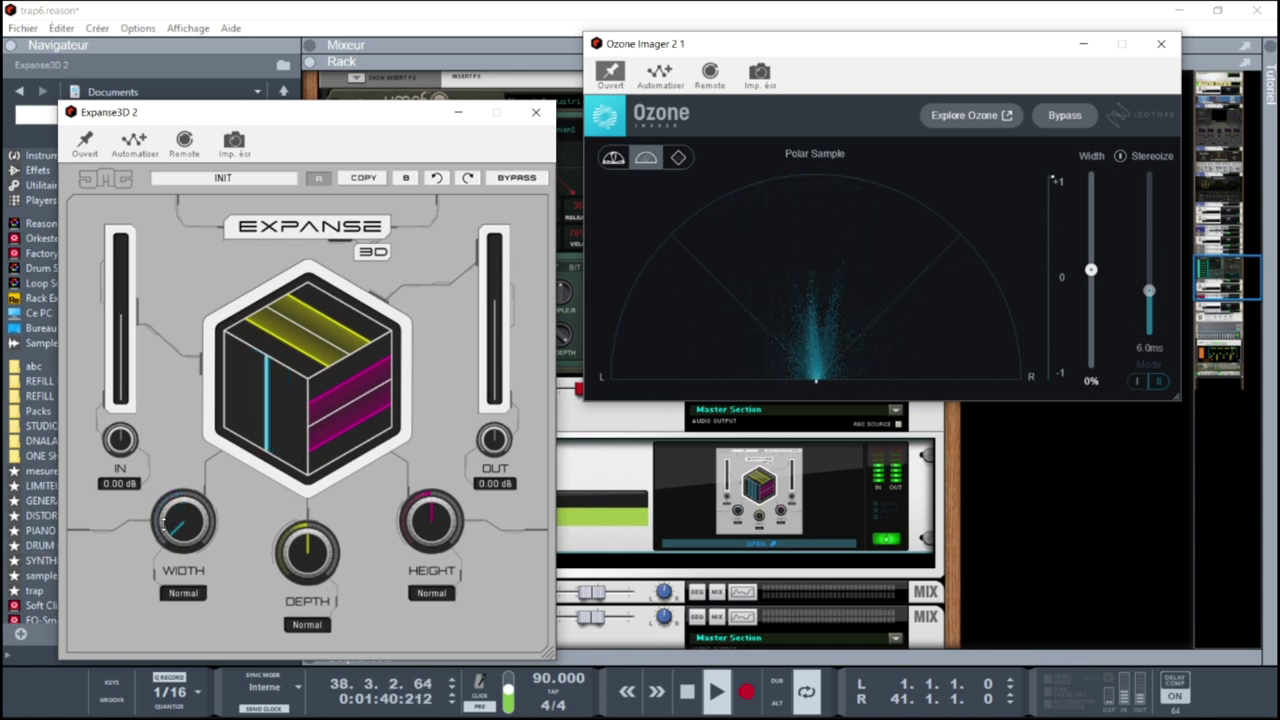
pyautogui.moveTo(183, 522); pyautogui.dragTo(183, 330)
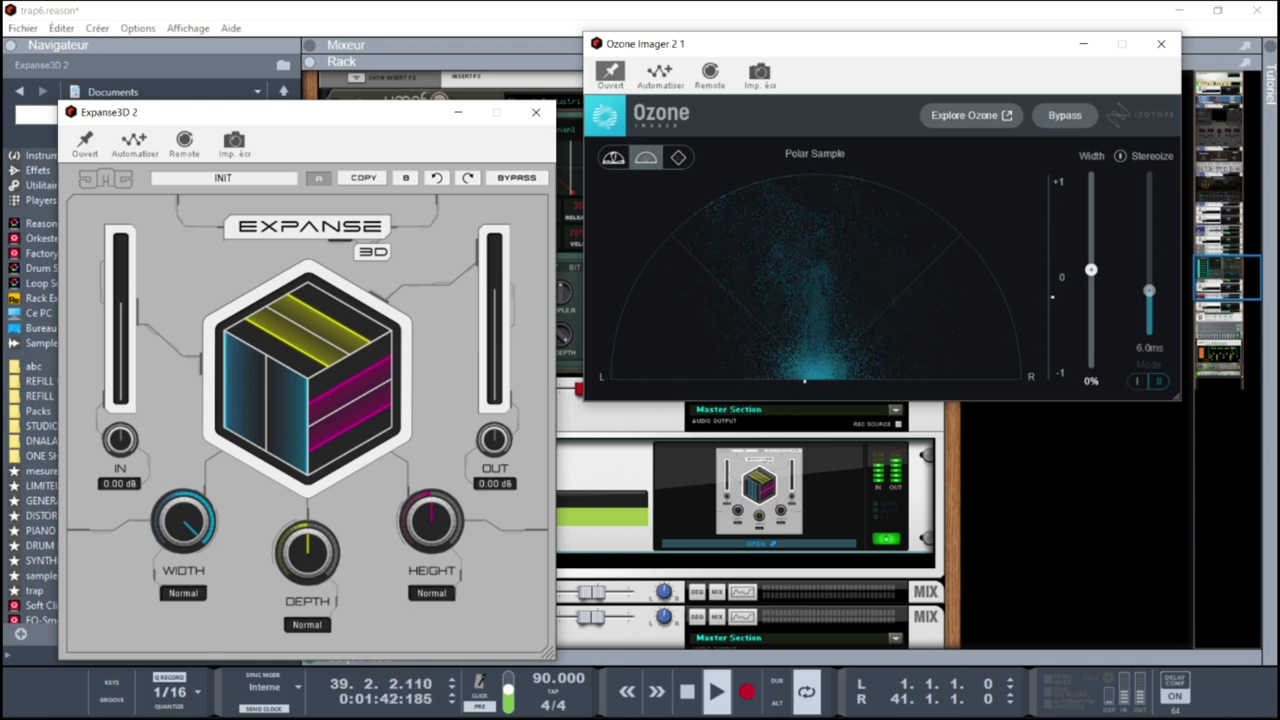
pyautogui.moveTo(183, 522); pyautogui.dragTo(183, 670)
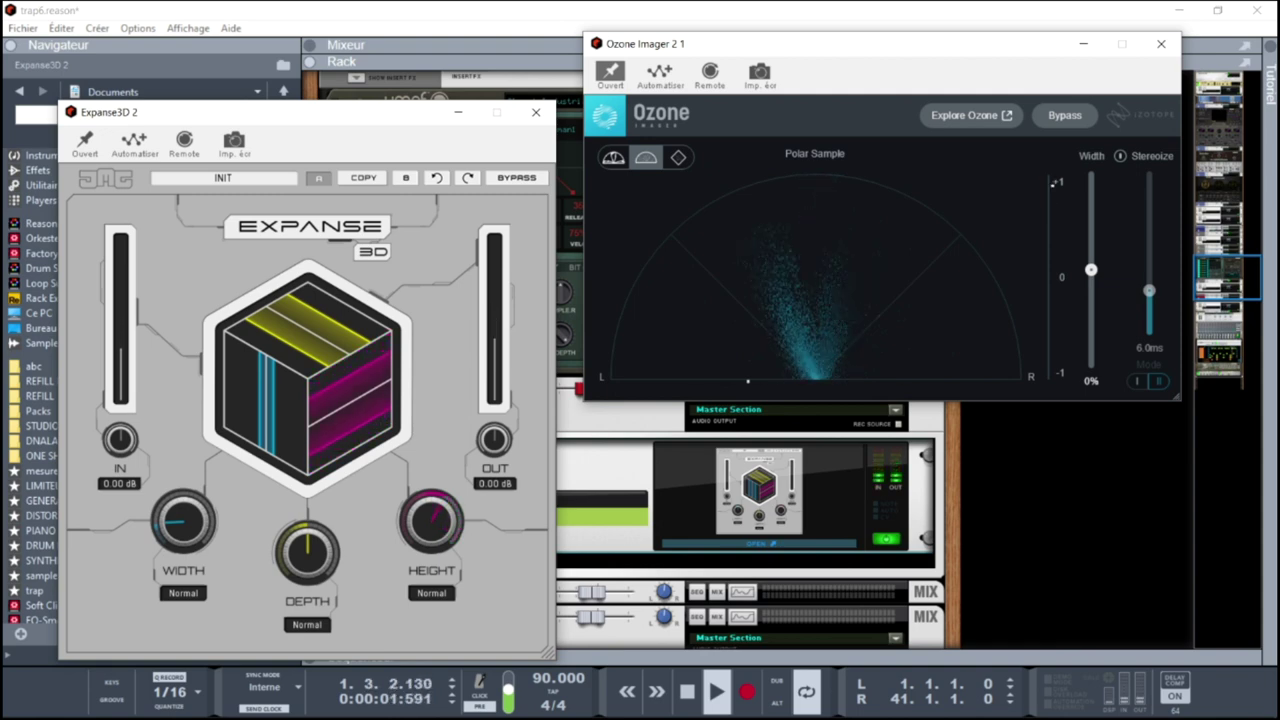
# - Raise Expanse3D's Depth and Height amounts above the middle, and compare the sound with the effect bypassed and active
pyautogui.moveTo(320, 566); pyautogui.dragTo(320, 630)
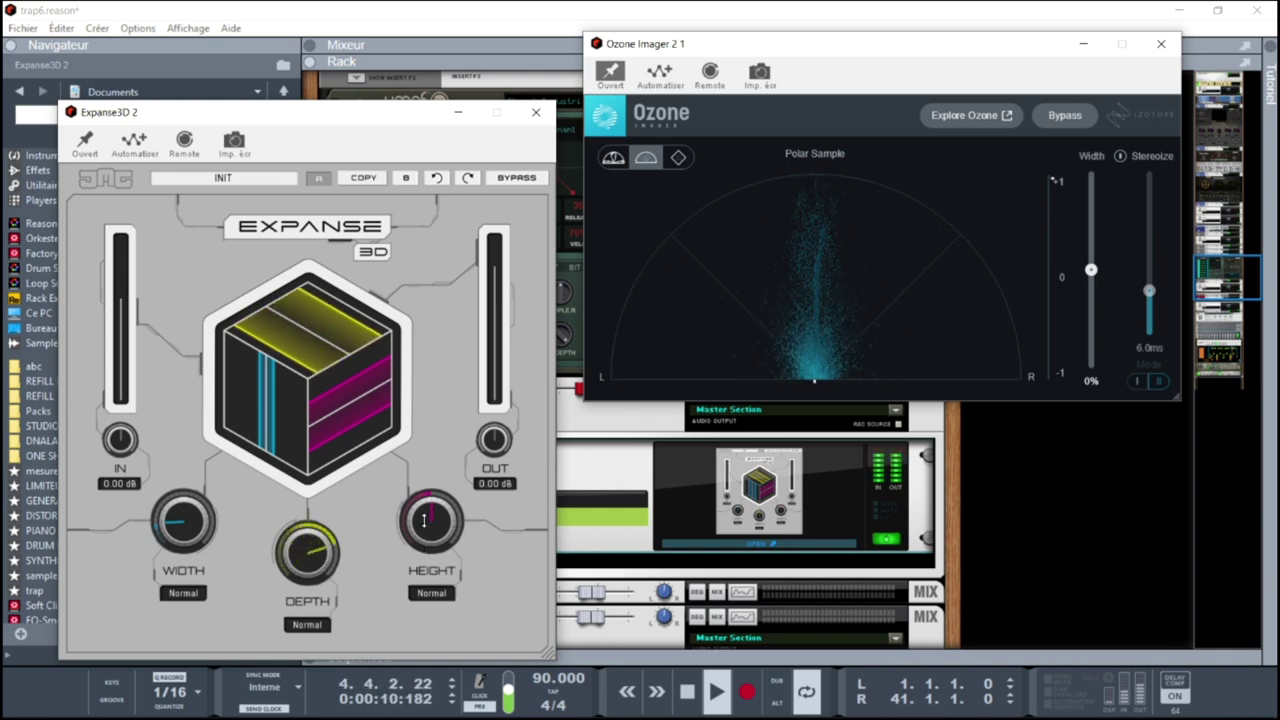
pyautogui.moveTo(424, 519); pyautogui.dragTo(424, 480)
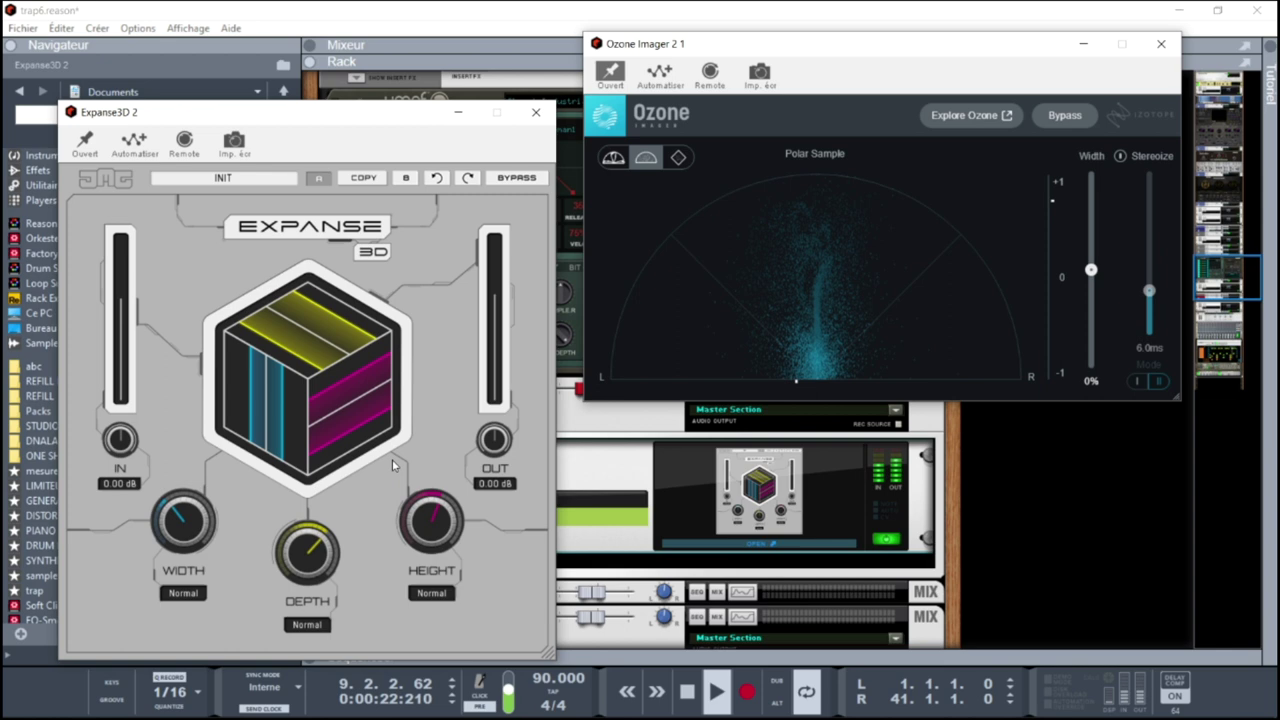
pyautogui.click(519, 181)
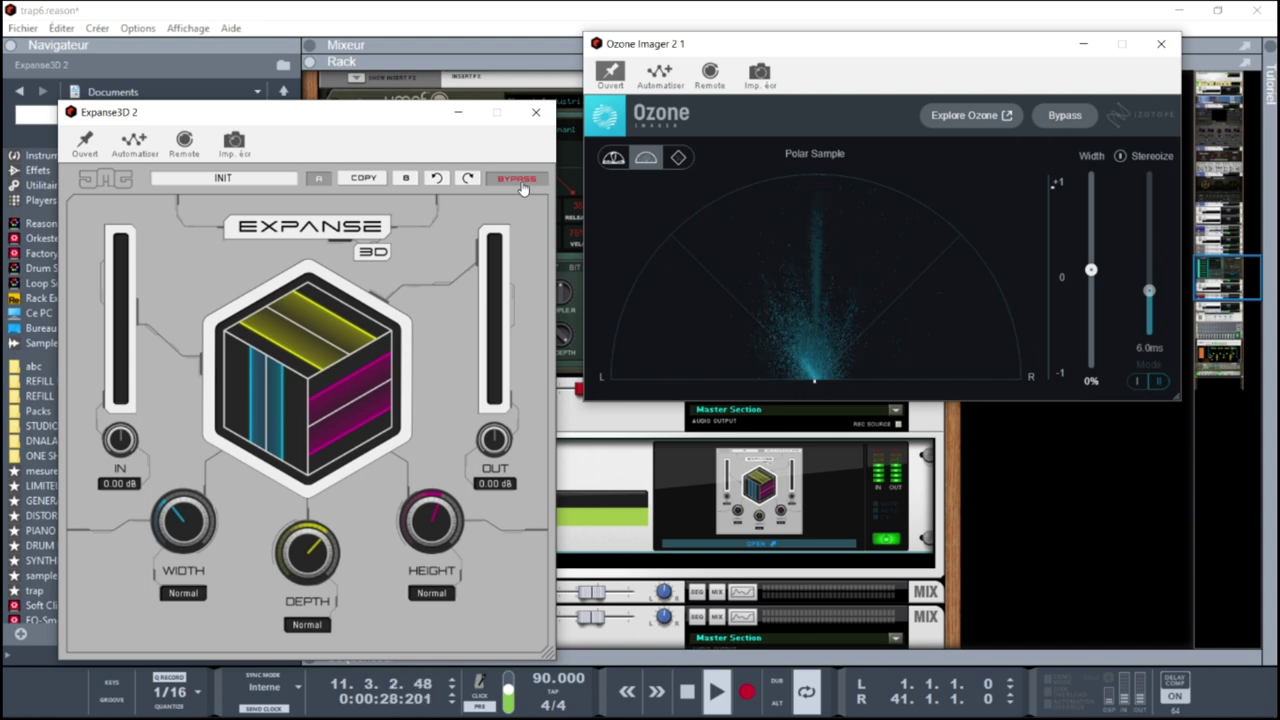
pyautogui.click(519, 181)
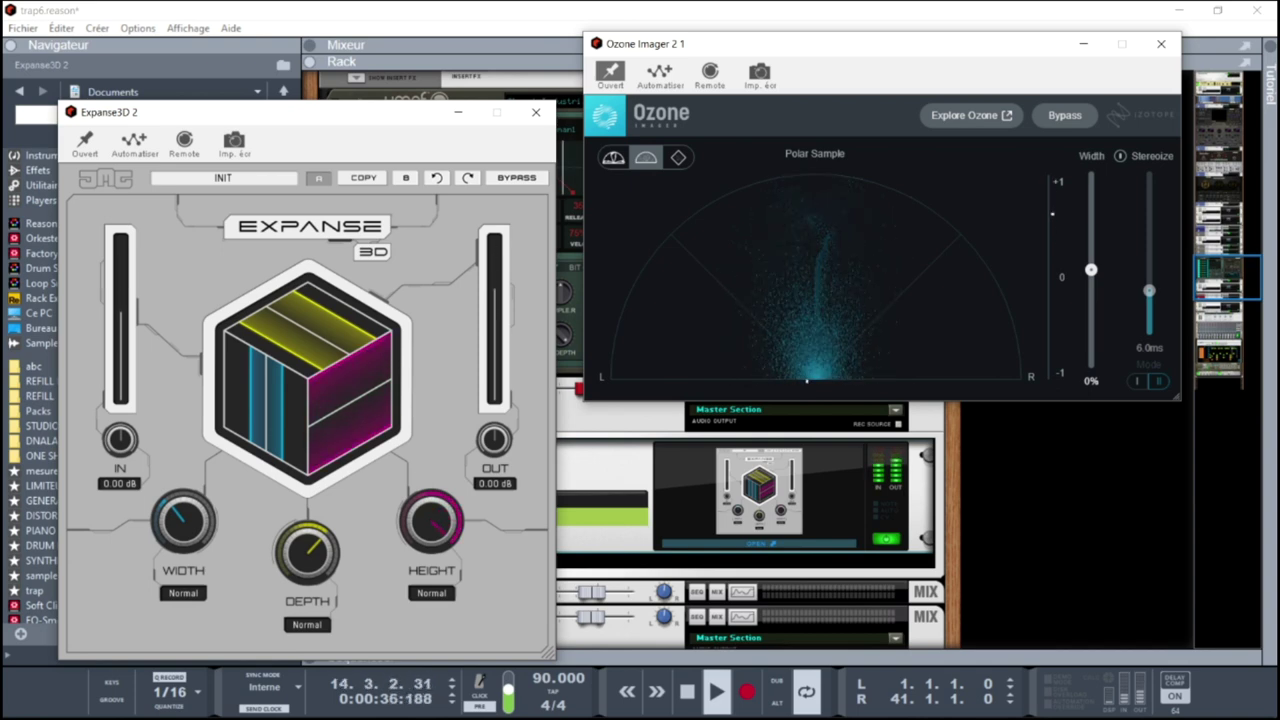
# - Try the Height mode Ext. Lo, and switch it to Ext. Hi with a higher Height and slightly lower Depth amount
pyautogui.click(434, 597)
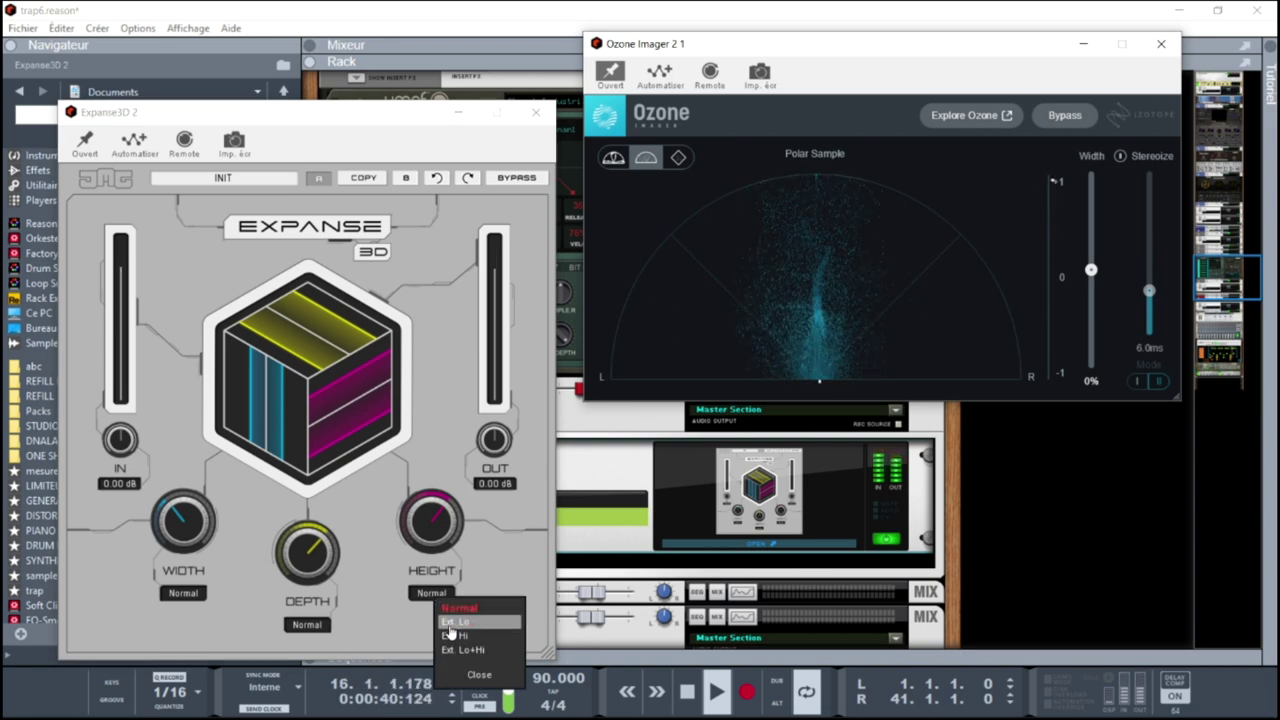
pyautogui.click(452, 622)
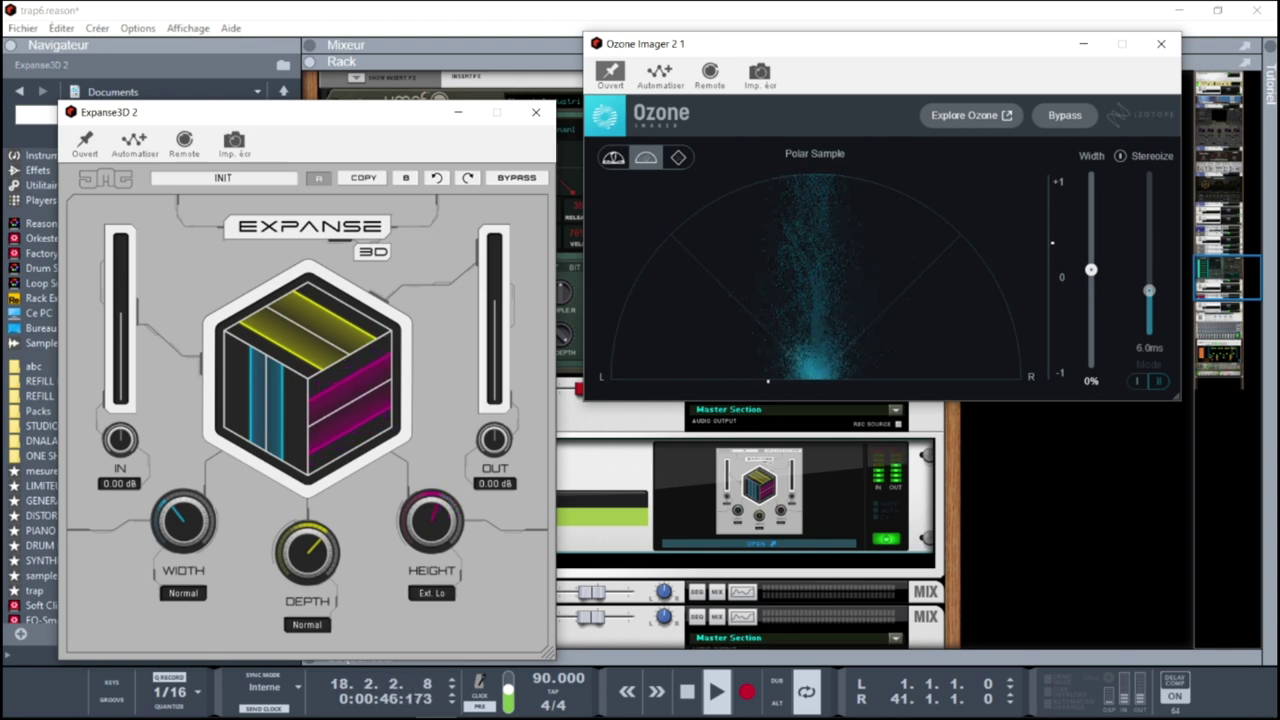
pyautogui.click(441, 595)
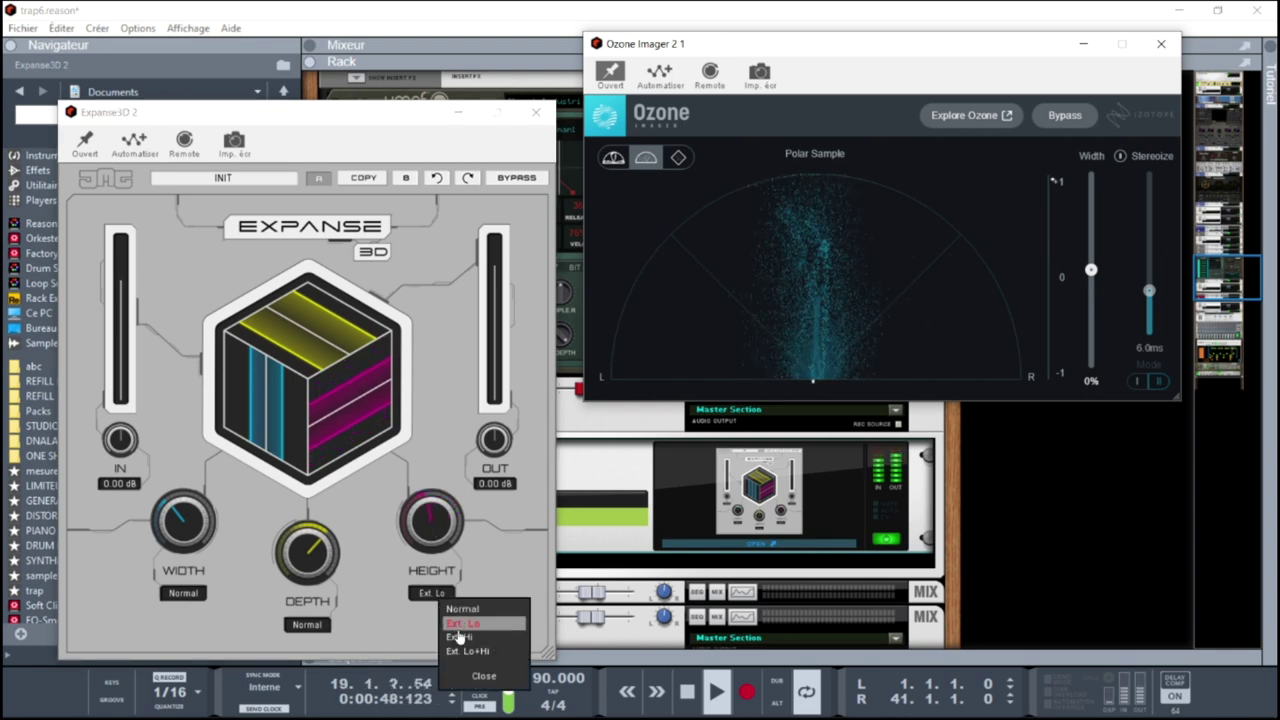
pyautogui.click(456, 640)
pyautogui.moveTo(431, 521); pyautogui.dragTo(431, 476)
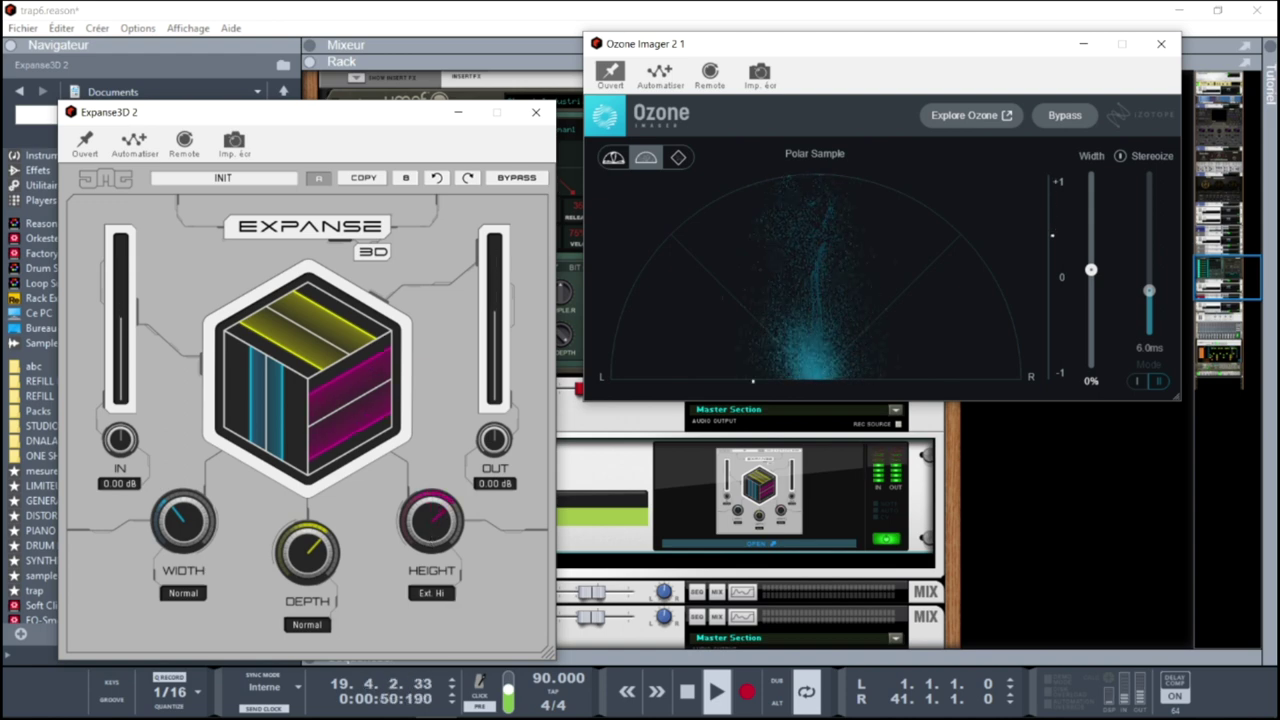
pyautogui.moveTo(314, 566); pyautogui.dragTo(314, 587)
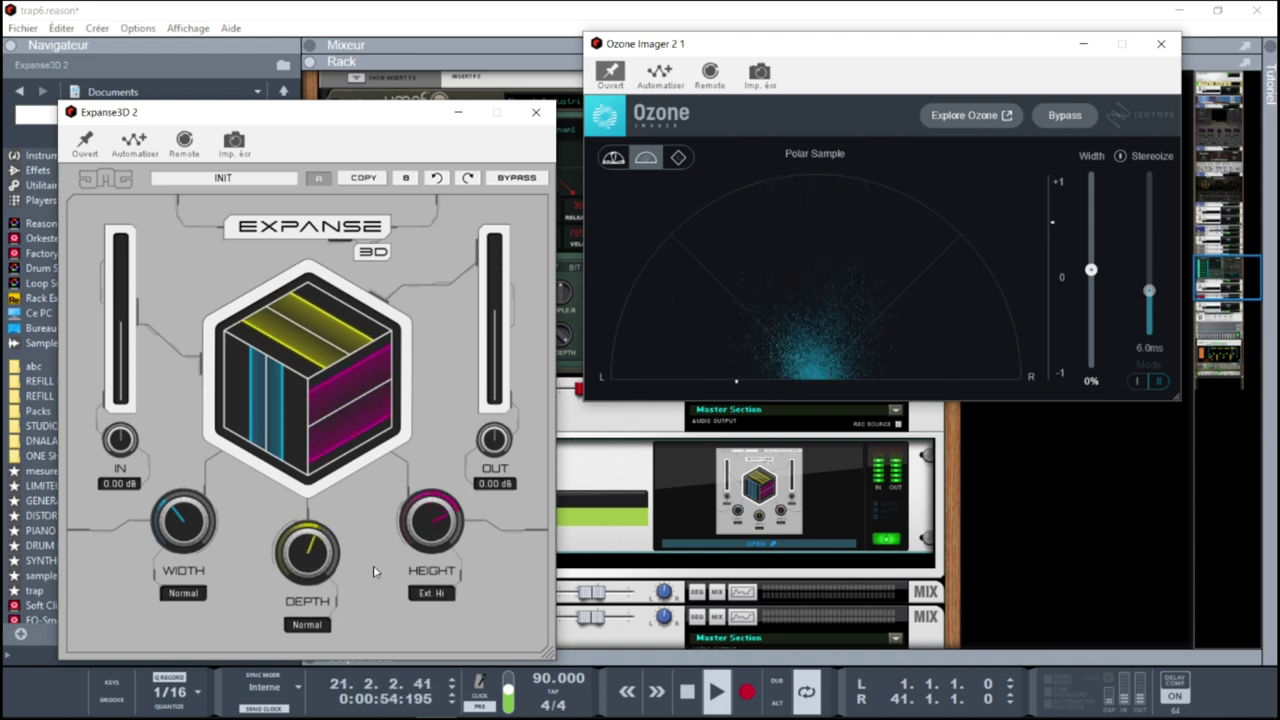
# - Set the Height mode to Ext. Lo+Hi and compare the Bus 2 sound with Expanse3D bypassed and active
pyautogui.click(420, 594)
pyautogui.click(453, 648)
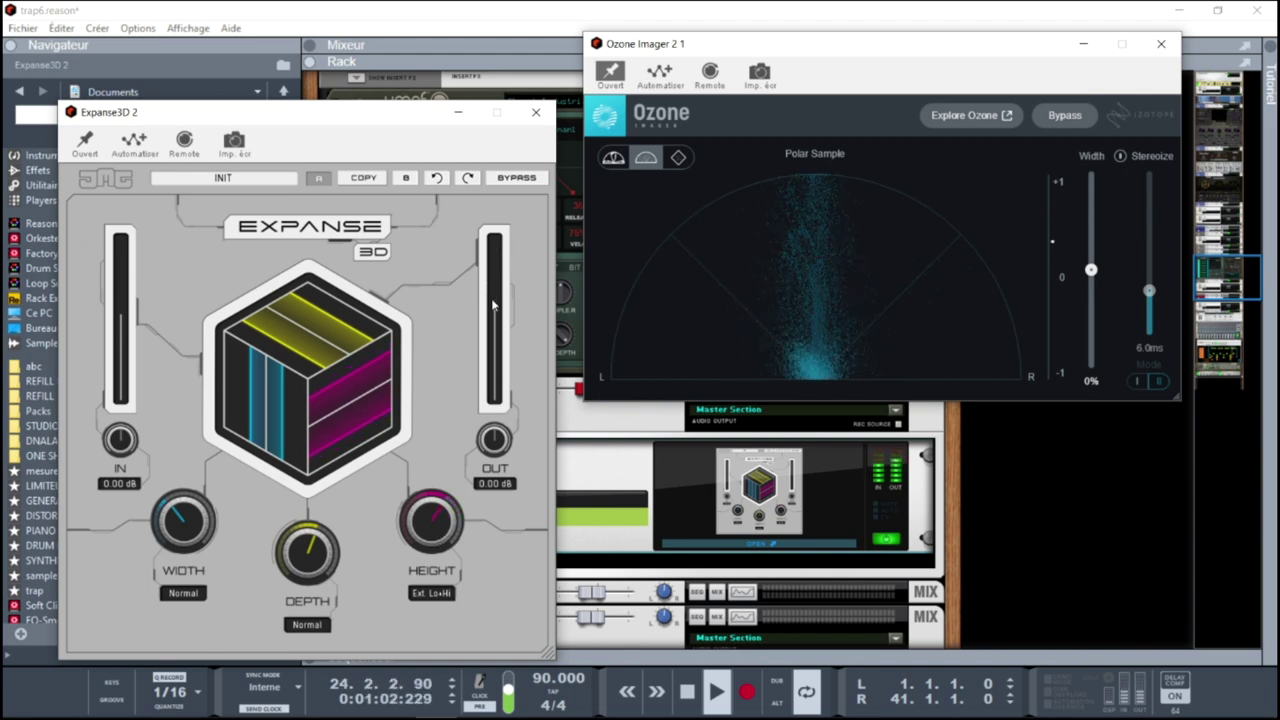
pyautogui.click(515, 180)
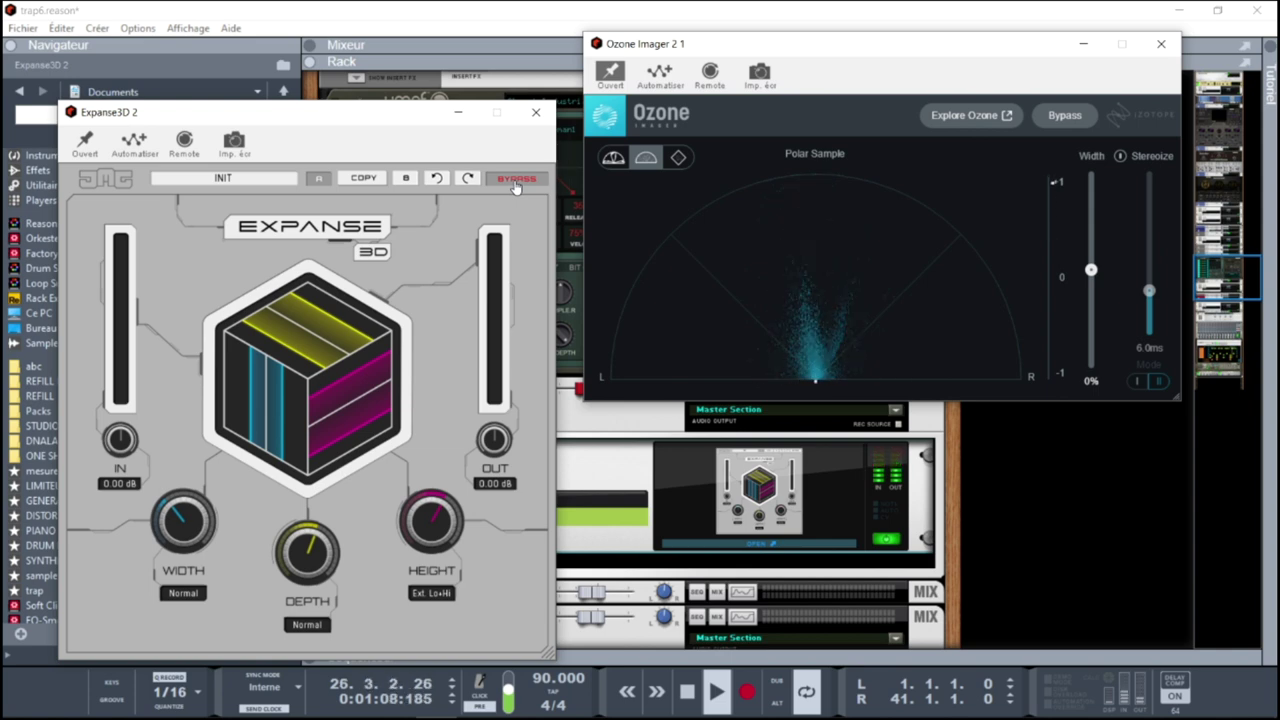
pyautogui.click(515, 180)
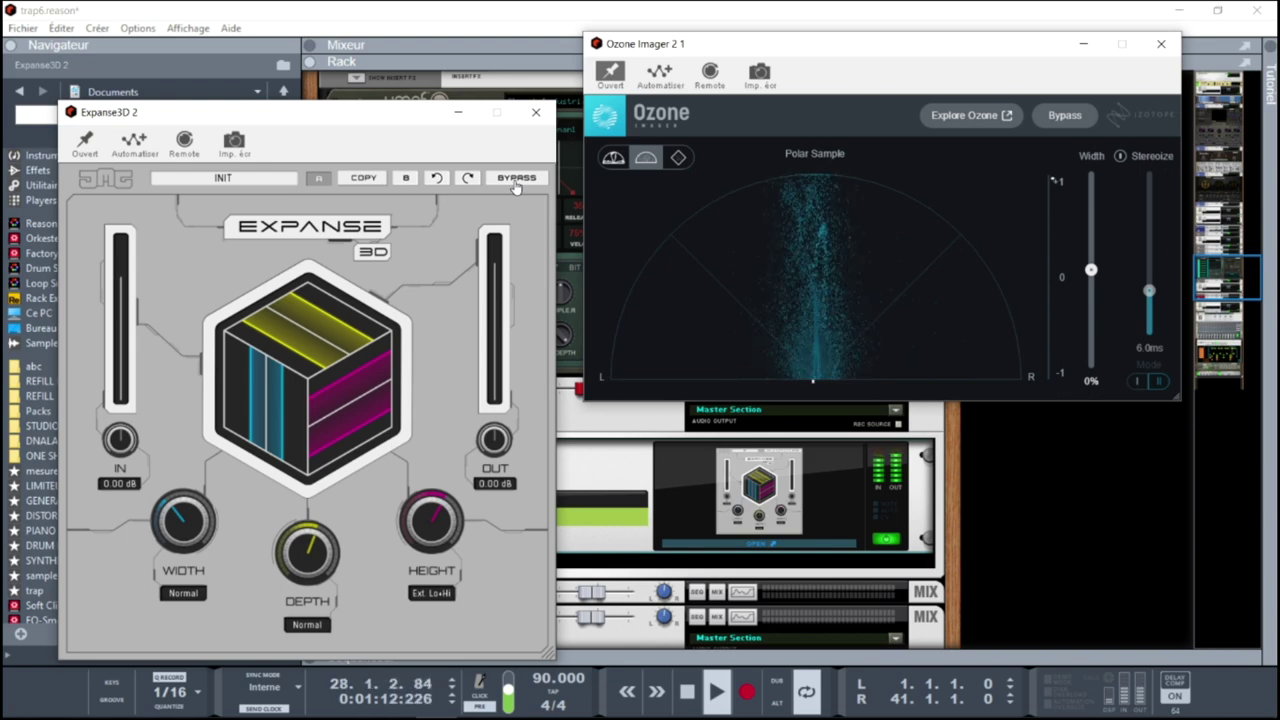
# - Close the Expanse3D window and solo the melodie channel again alongside Bus 2
pyautogui.click(536, 112)
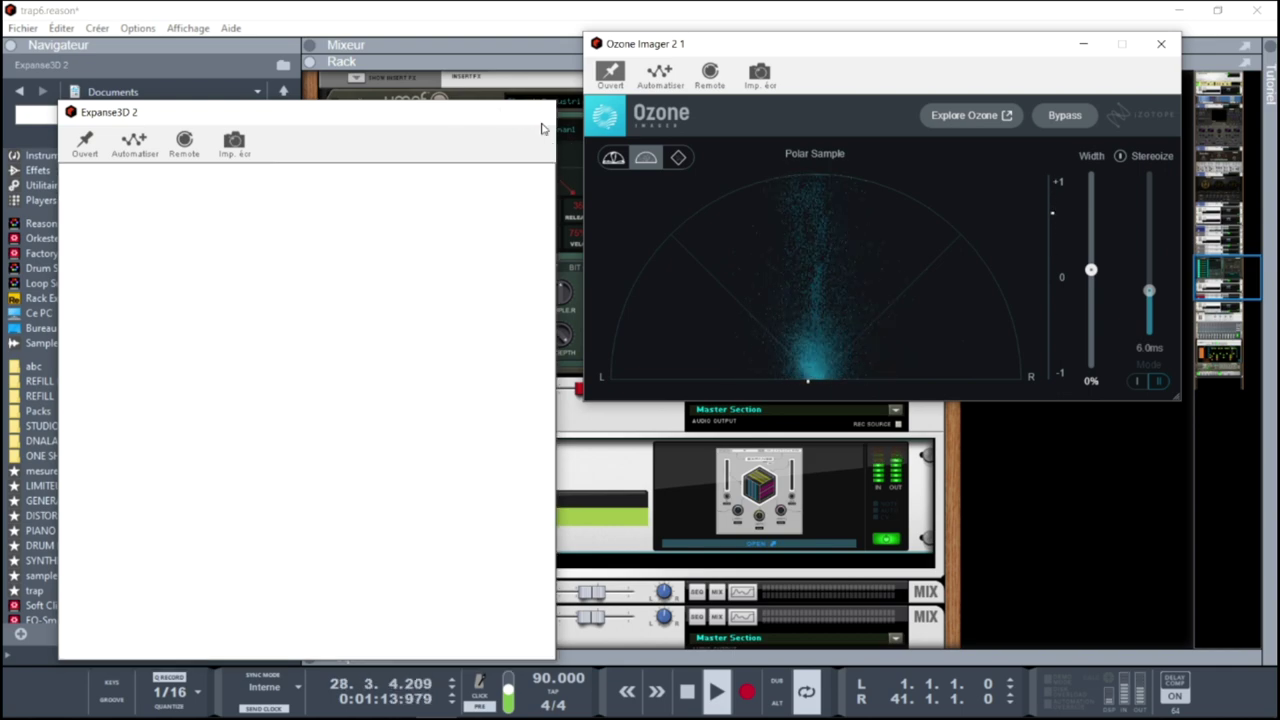
pyautogui.moveTo(1227, 287); pyautogui.dragTo(1228, 222)
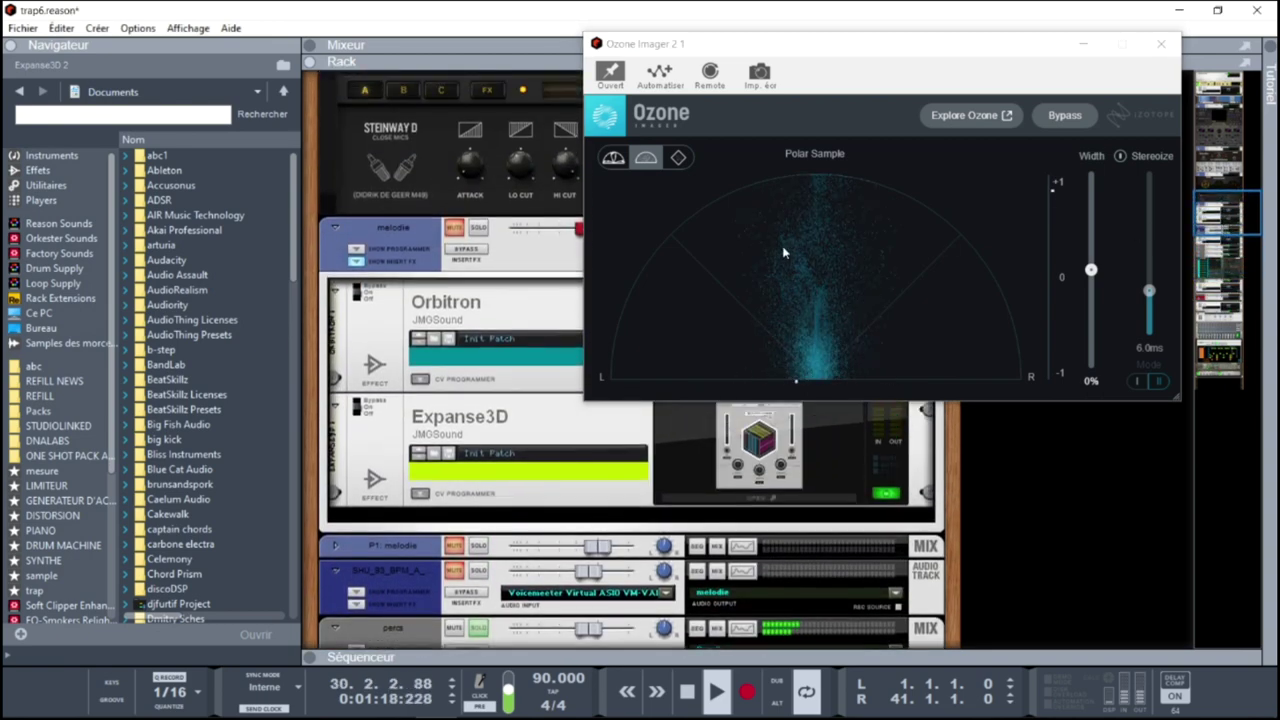
pyautogui.click(478, 228)
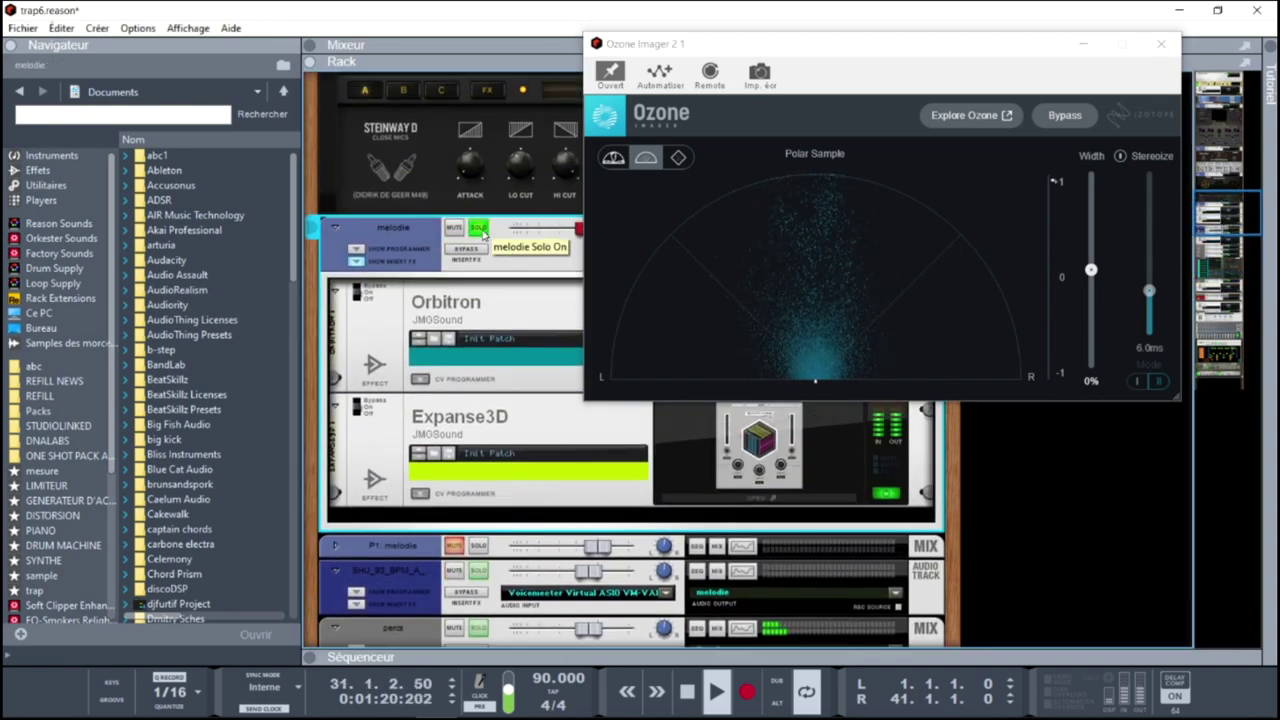
# - Add JMGSound's Expanse3D effect to the bass channel's insert effects above SubBoomBass2
pyautogui.moveTo(1243, 212); pyautogui.dragTo(1259, 280)
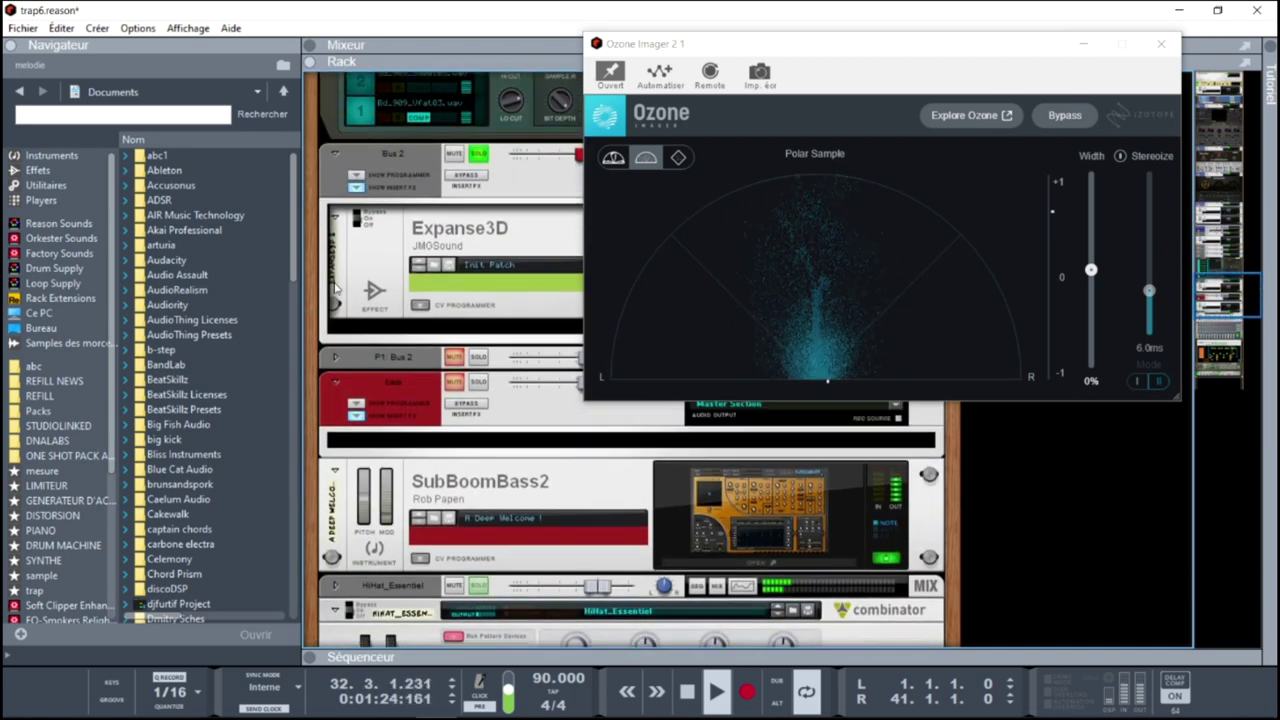
pyautogui.click(36, 171)
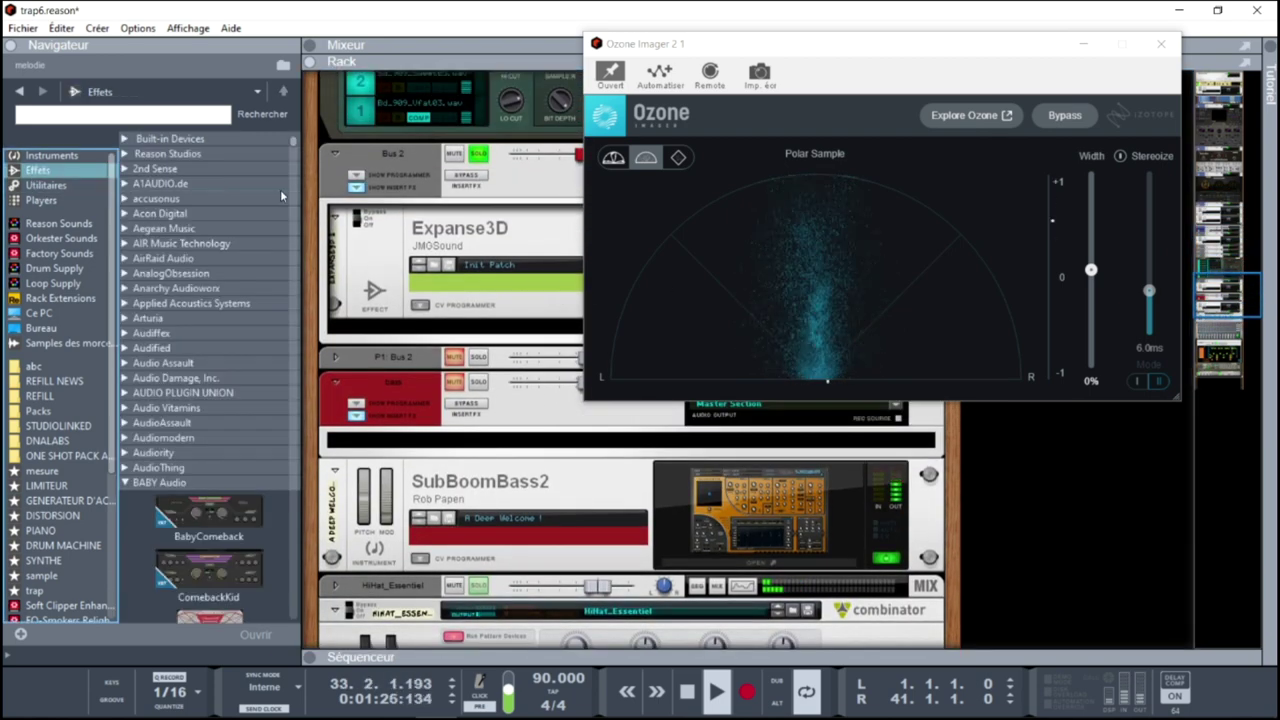
pyautogui.moveTo(291, 147); pyautogui.dragTo(329, 300)
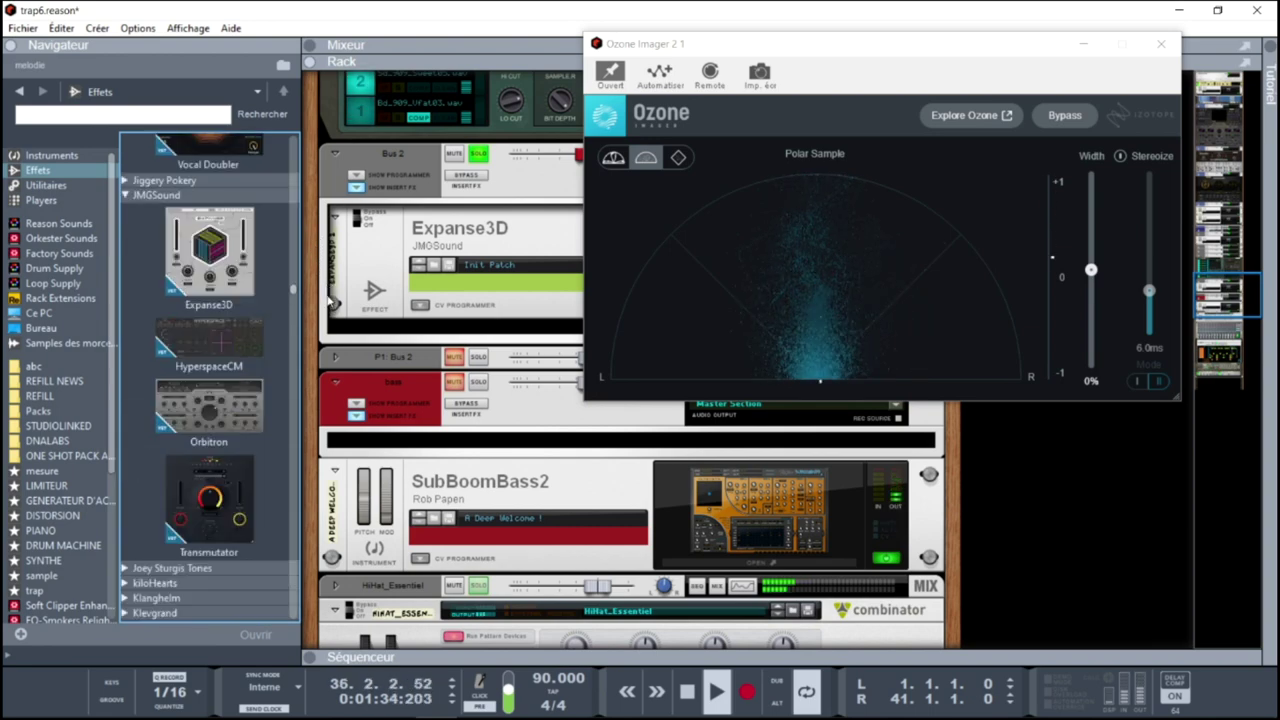
pyautogui.click(208, 255)
pyautogui.moveTo(210, 250)
pyautogui.mouseDown()
pyautogui.moveTo(520, 470)
pyautogui.moveTo(483, 412)
pyautogui.mouseUp()
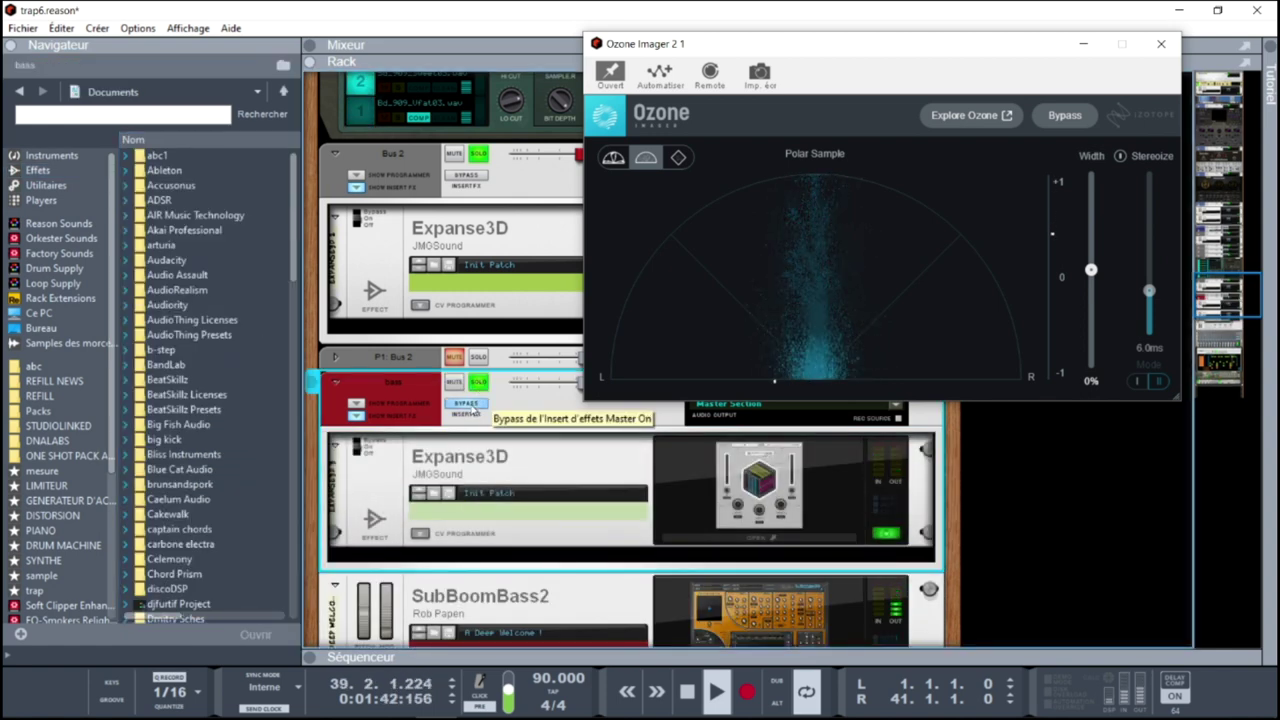
# - Turn off the solo on the Bus 2 and melodie channels in the mixer, and return to the rack
pyautogui.press('F5')
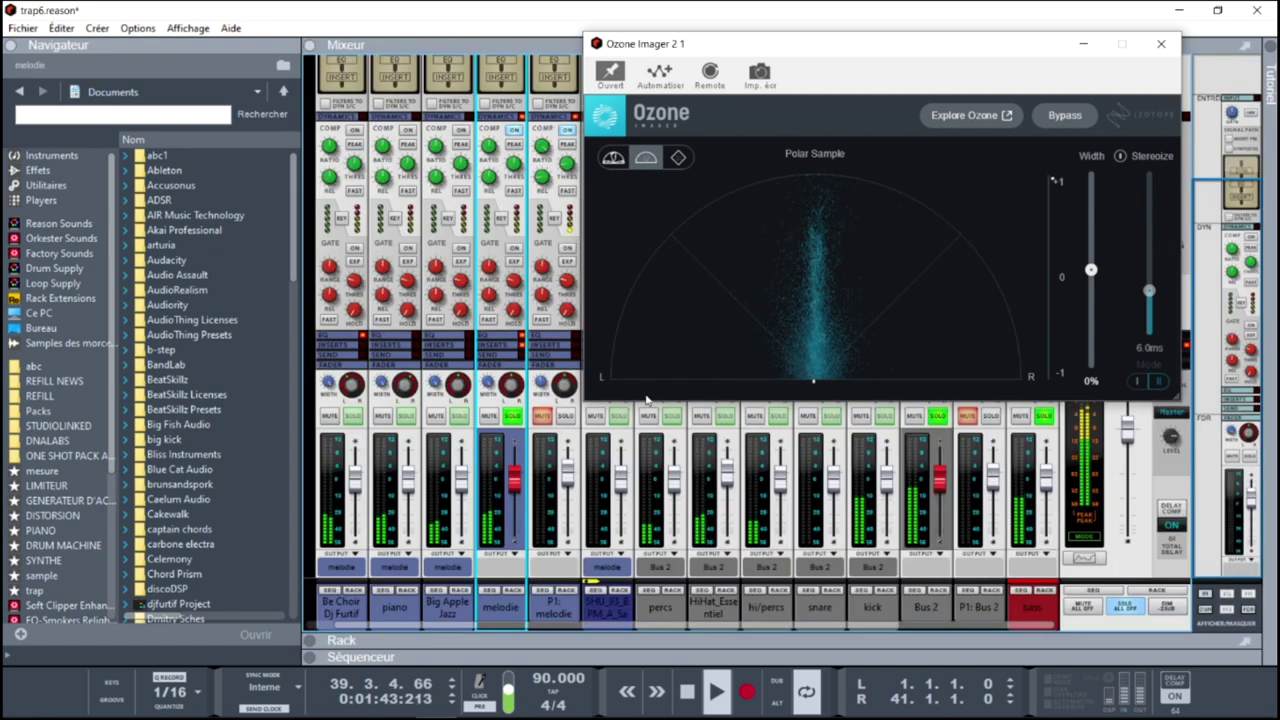
pyautogui.click(936, 419)
pyautogui.click(514, 418)
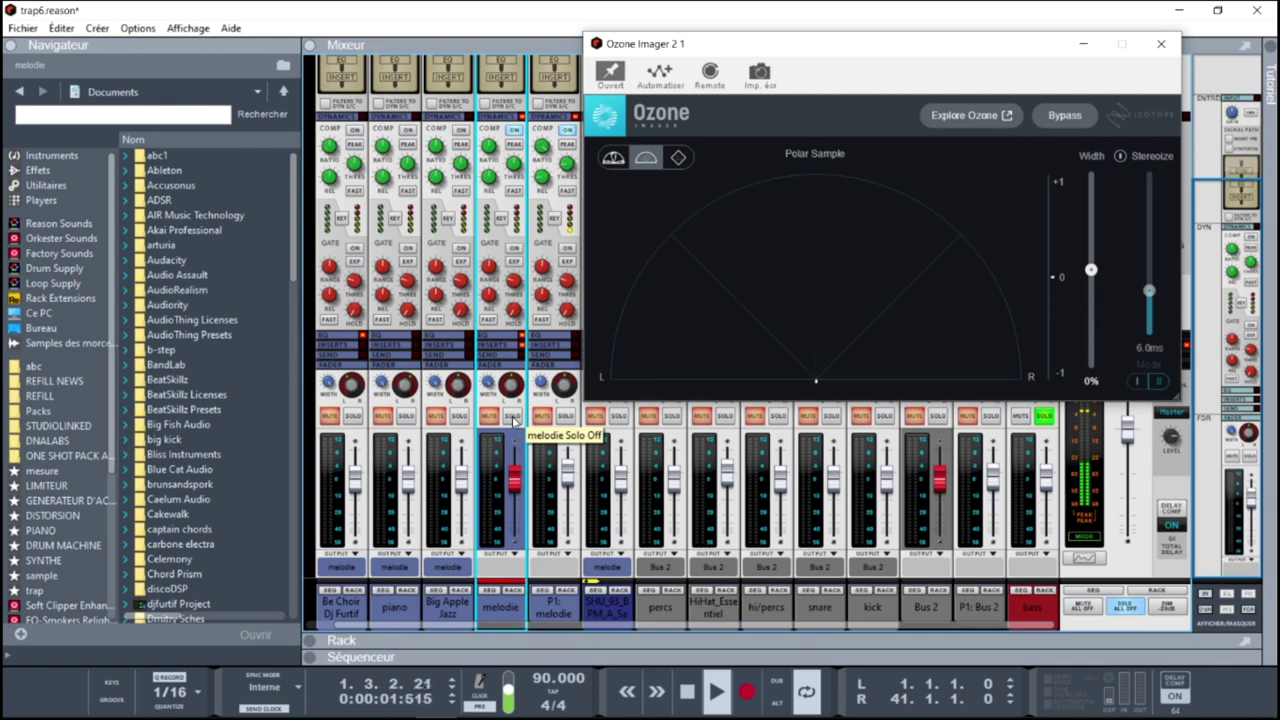
pyautogui.press('F6')
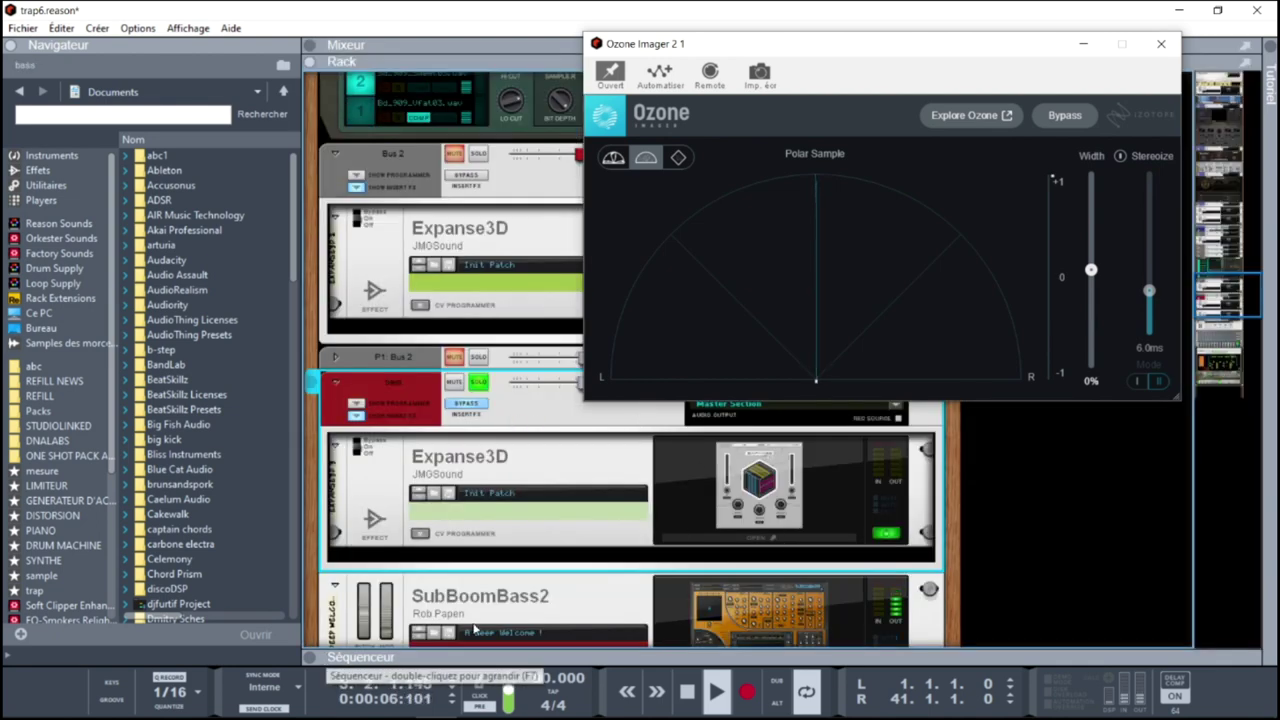
# - Compare the bass channel's sound and stereo image with its insert effects bypassed and active
pyautogui.rightClick(484, 441)
pyautogui.click(464, 405)
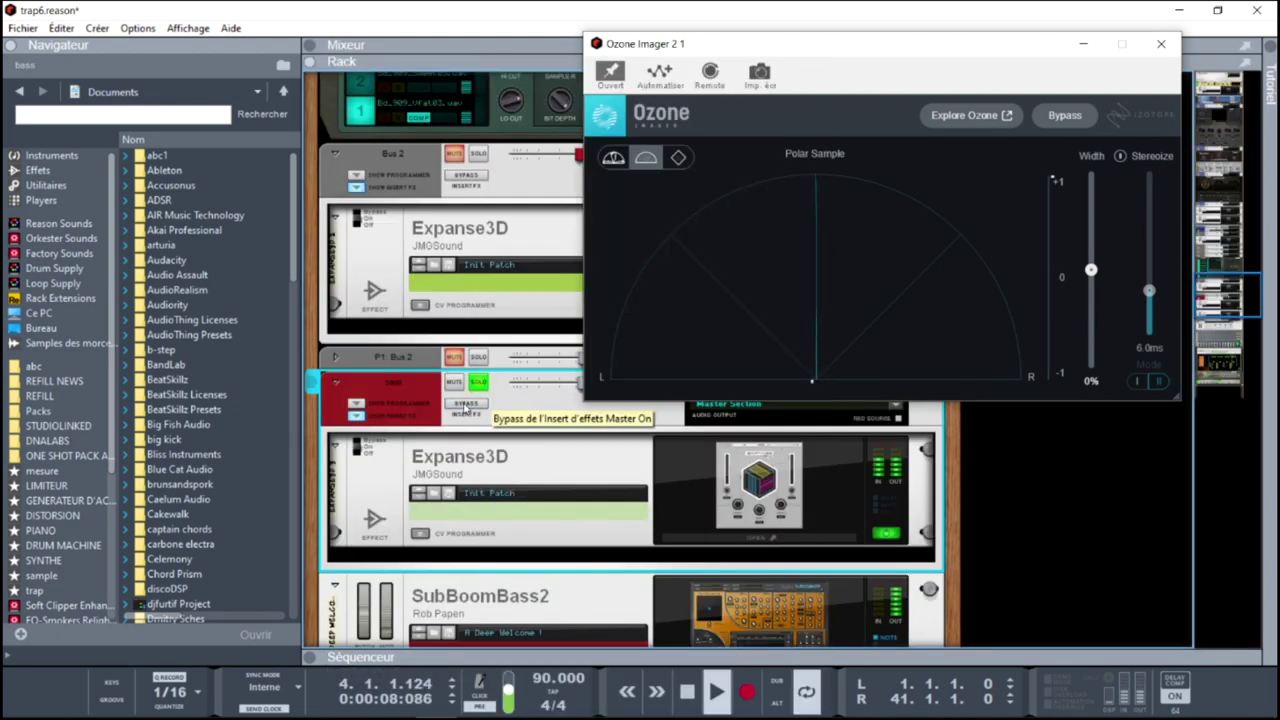
pyautogui.click(464, 405)
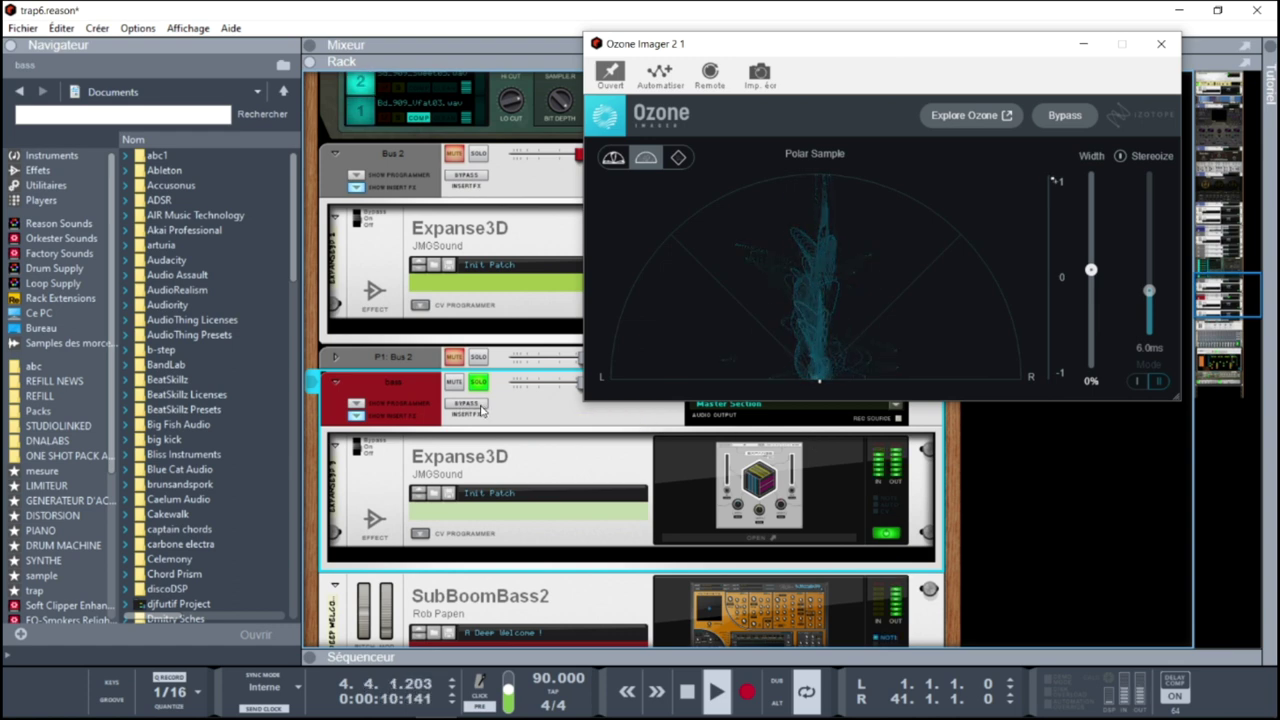
pyautogui.click(480, 404)
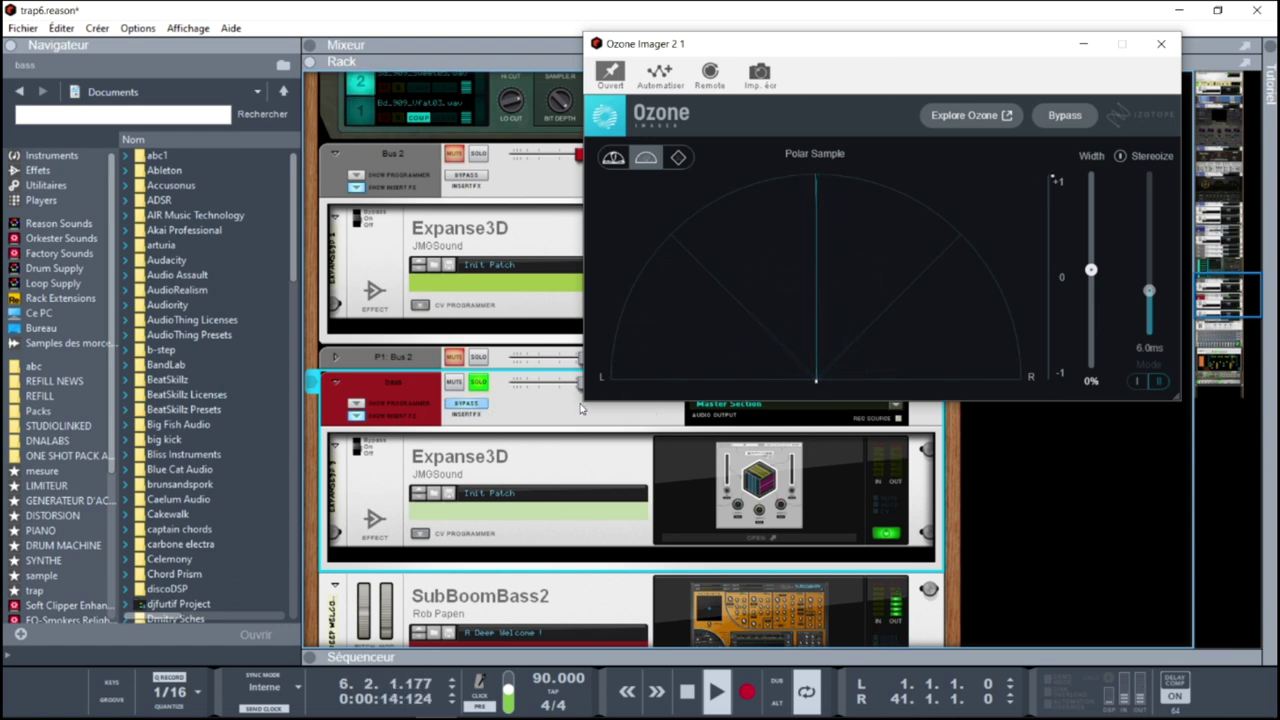
pyautogui.click(467, 404)
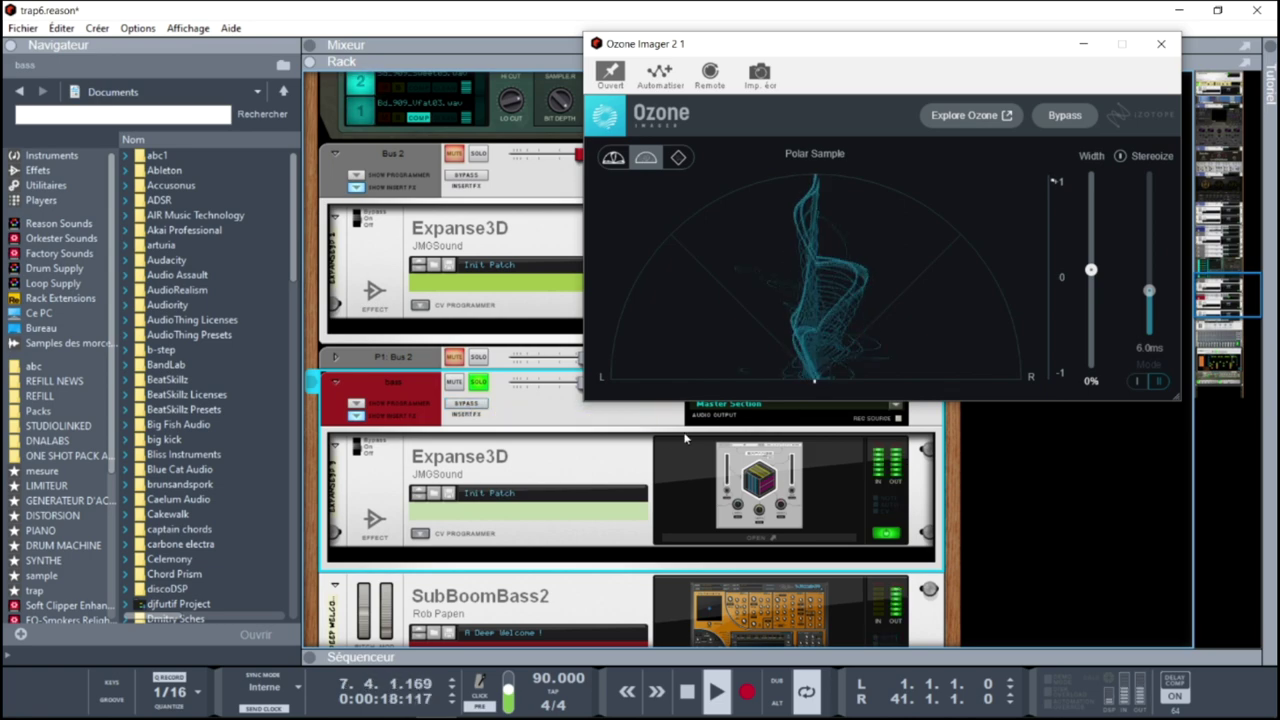
# - Open the bass channel's Expanse3D window, keep it open and load the Bass preset
pyautogui.click(758, 537)
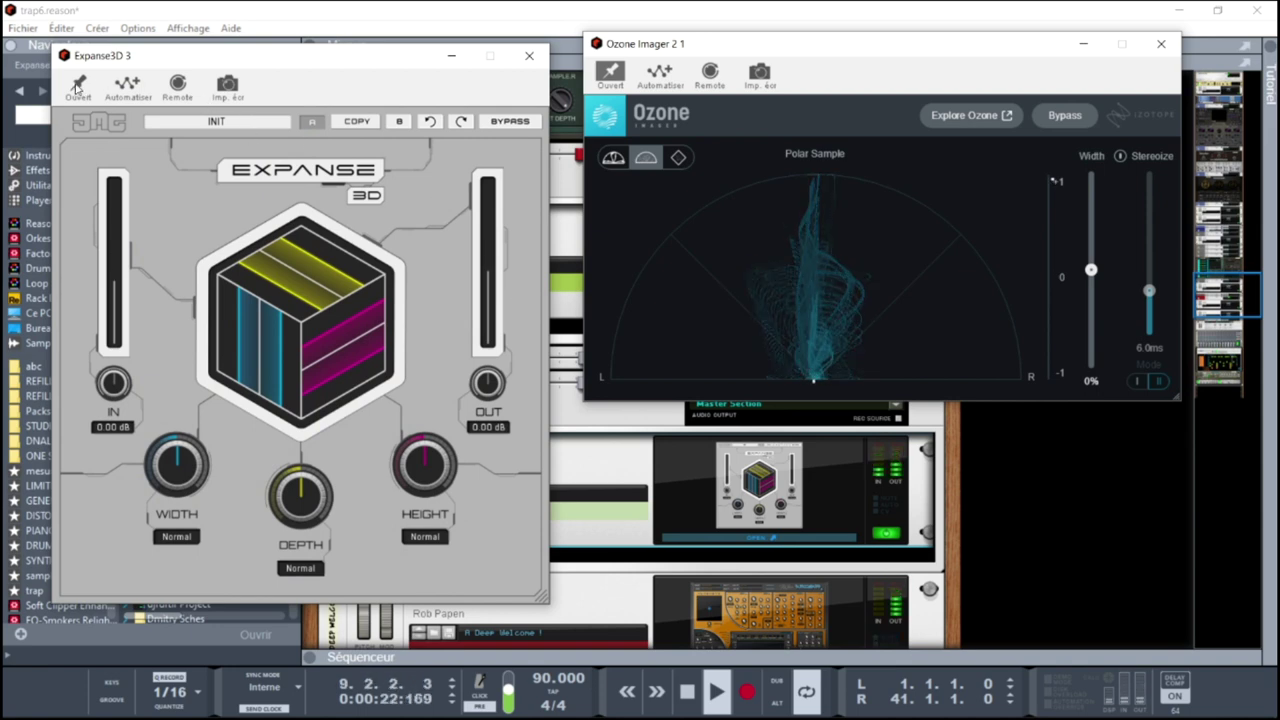
pyautogui.click(256, 124)
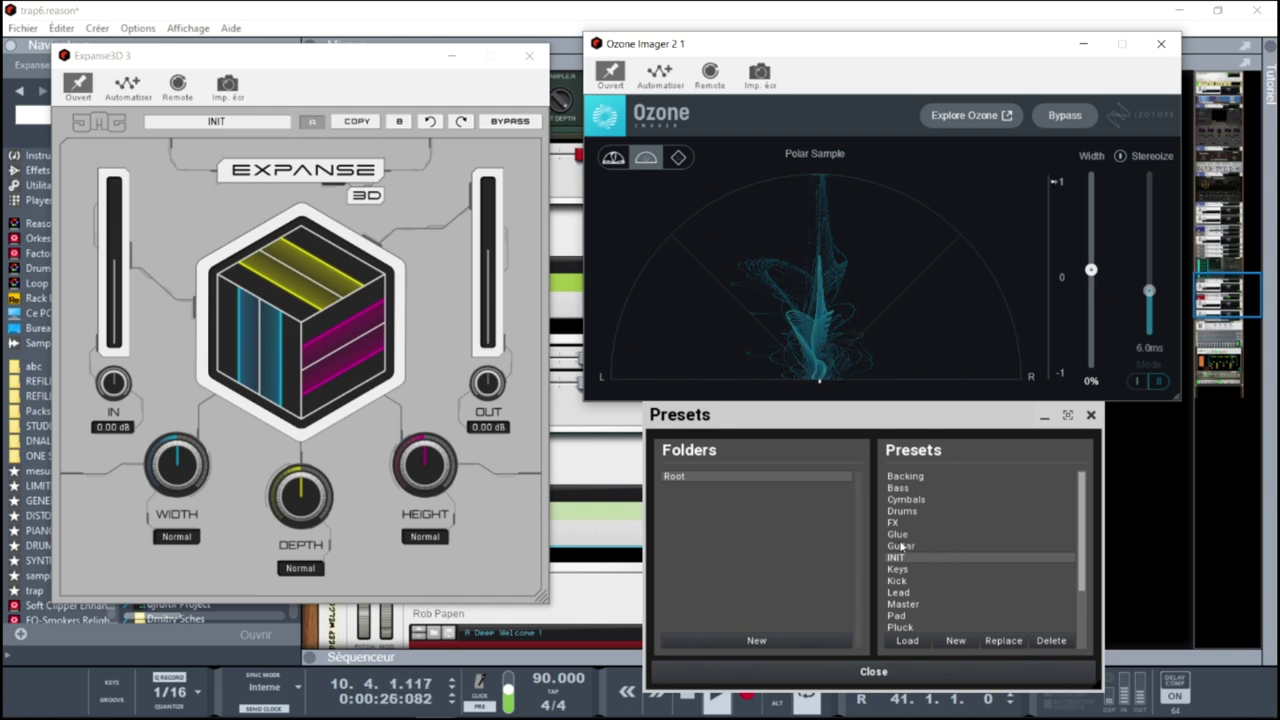
pyautogui.click(899, 488)
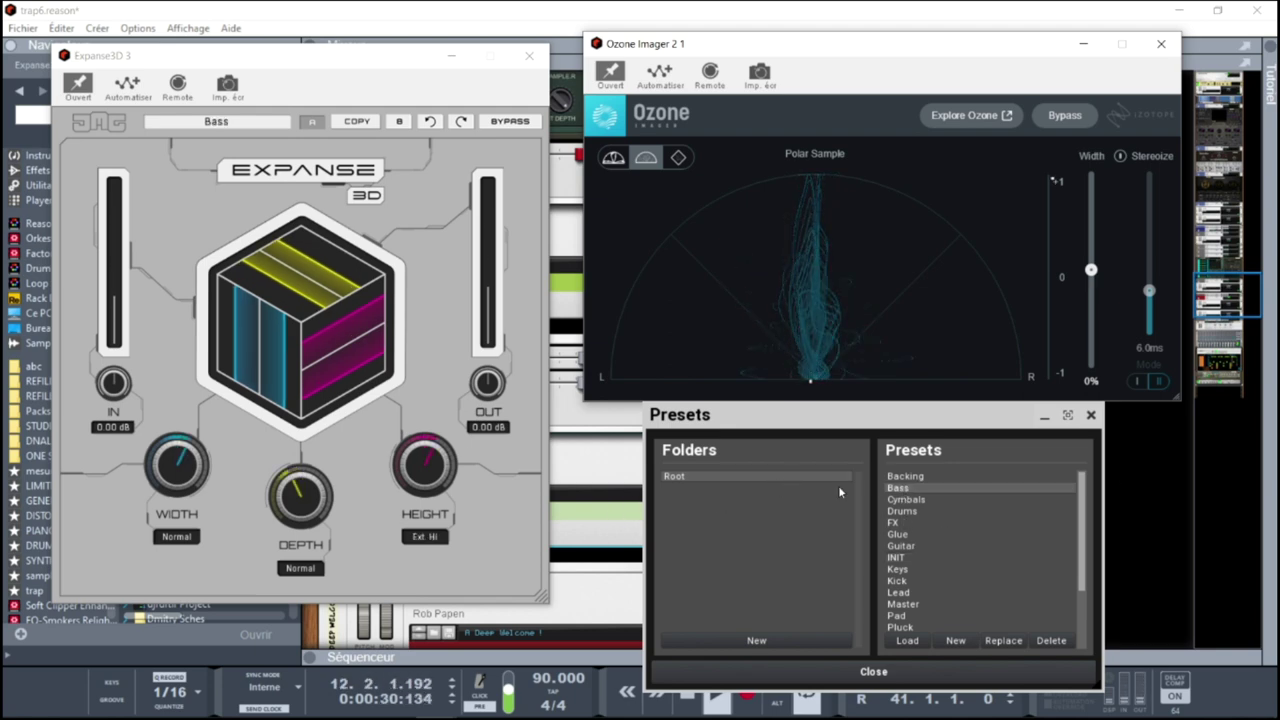
# - Set the Height mode to Ext. Lo and readjust Depth, Height and Width, leaving Width below centre and the other two slightly above
pyautogui.click(425, 537)
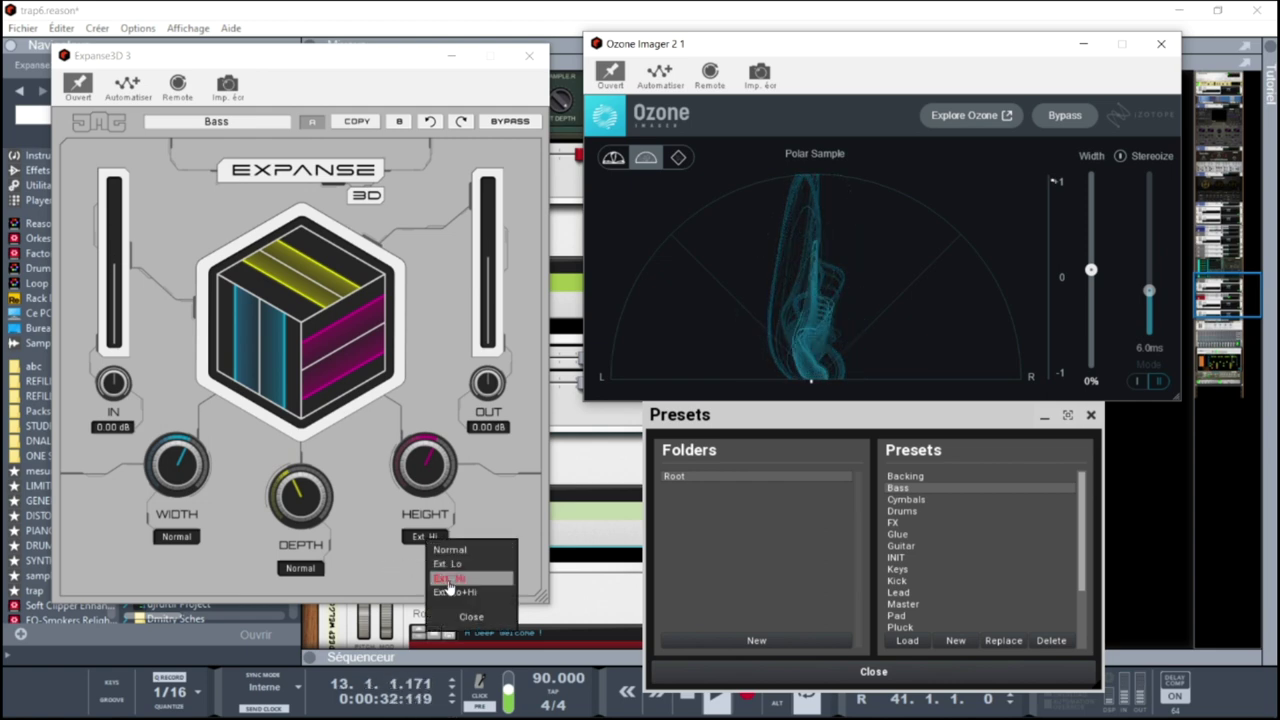
pyautogui.click(448, 566)
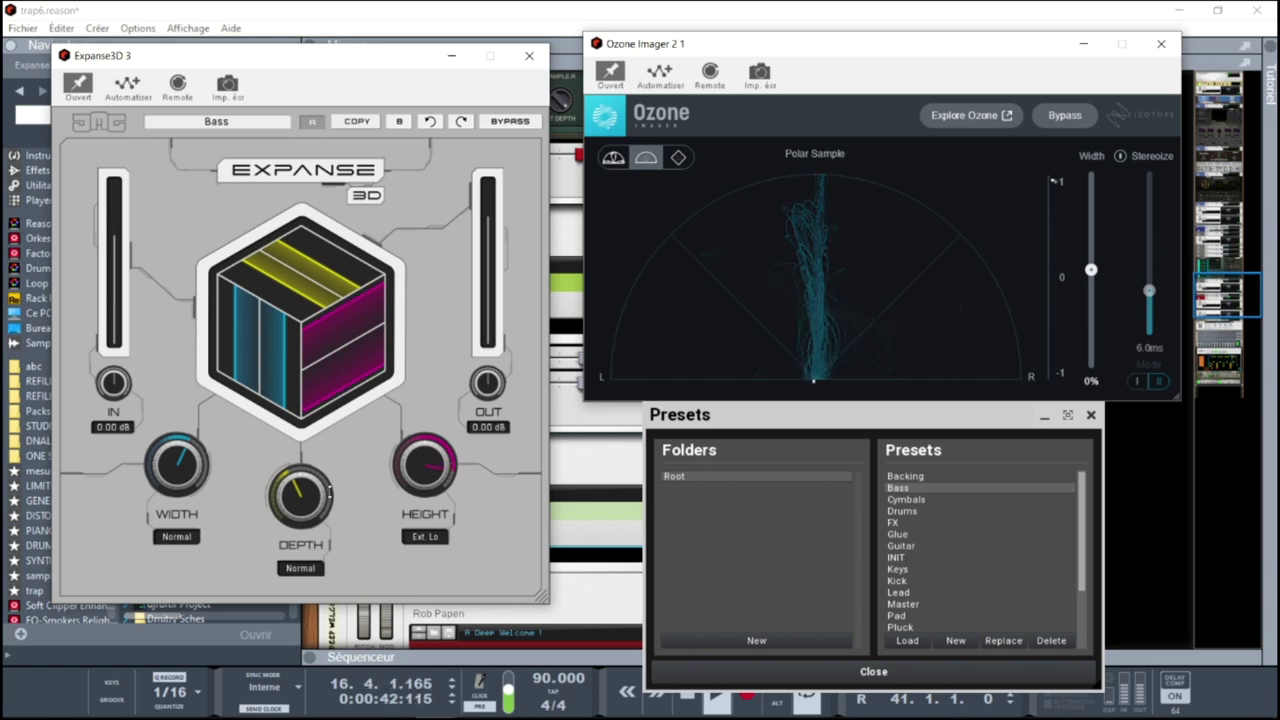
pyautogui.moveTo(288, 506); pyautogui.dragTo(288, 420)
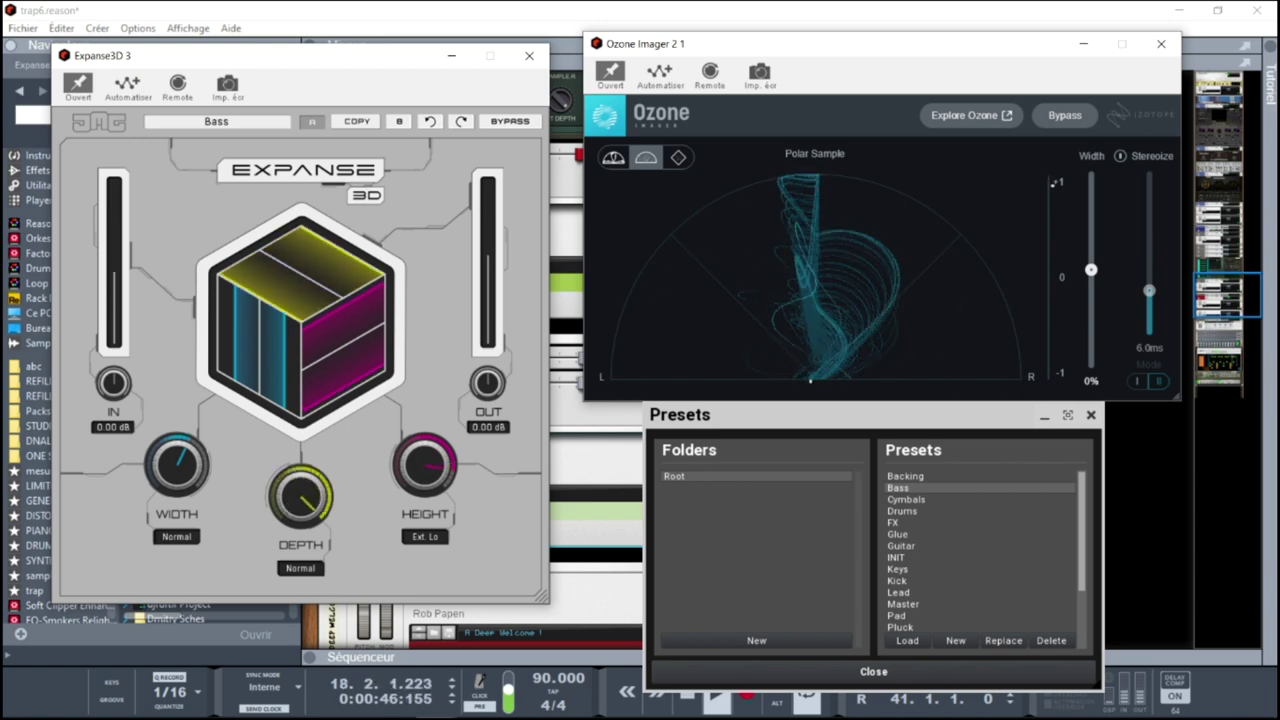
pyautogui.moveTo(288, 420); pyautogui.dragTo(288, 486)
pyautogui.moveTo(425, 465); pyautogui.dragTo(425, 515)
pyautogui.moveTo(155, 462); pyautogui.dragTo(155, 505)
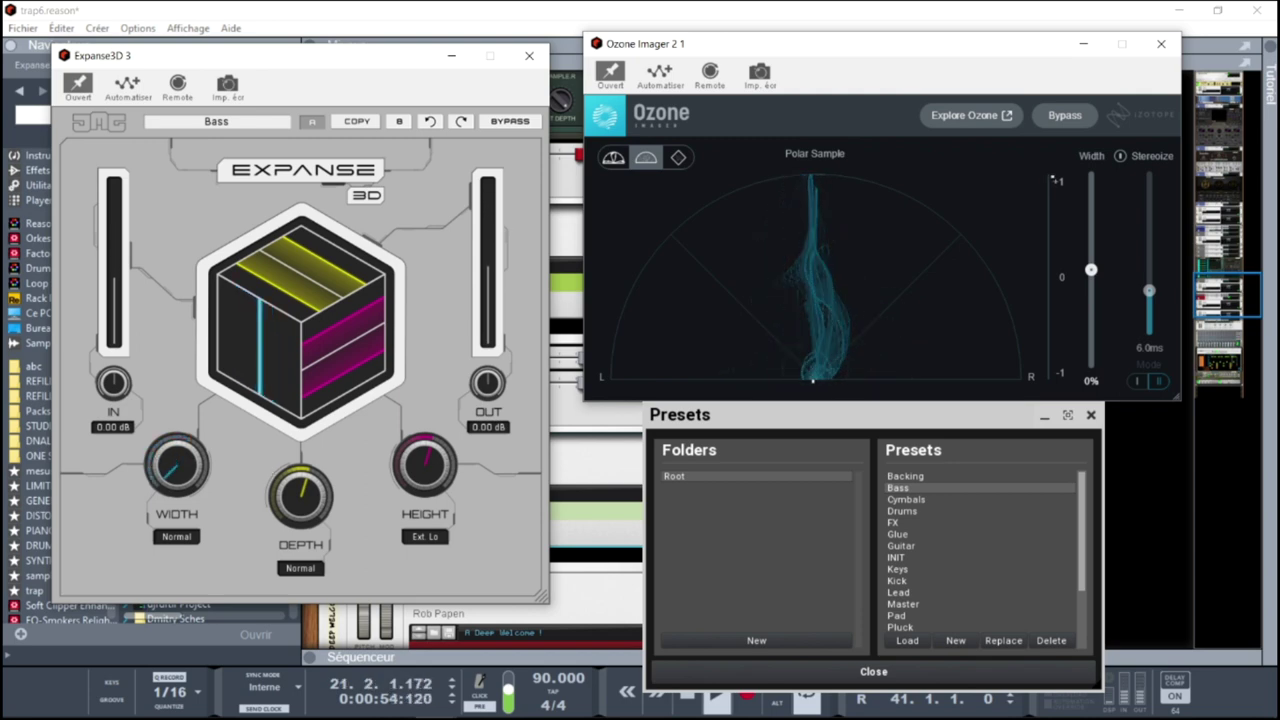
pyautogui.moveTo(155, 505); pyautogui.dragTo(155, 453)
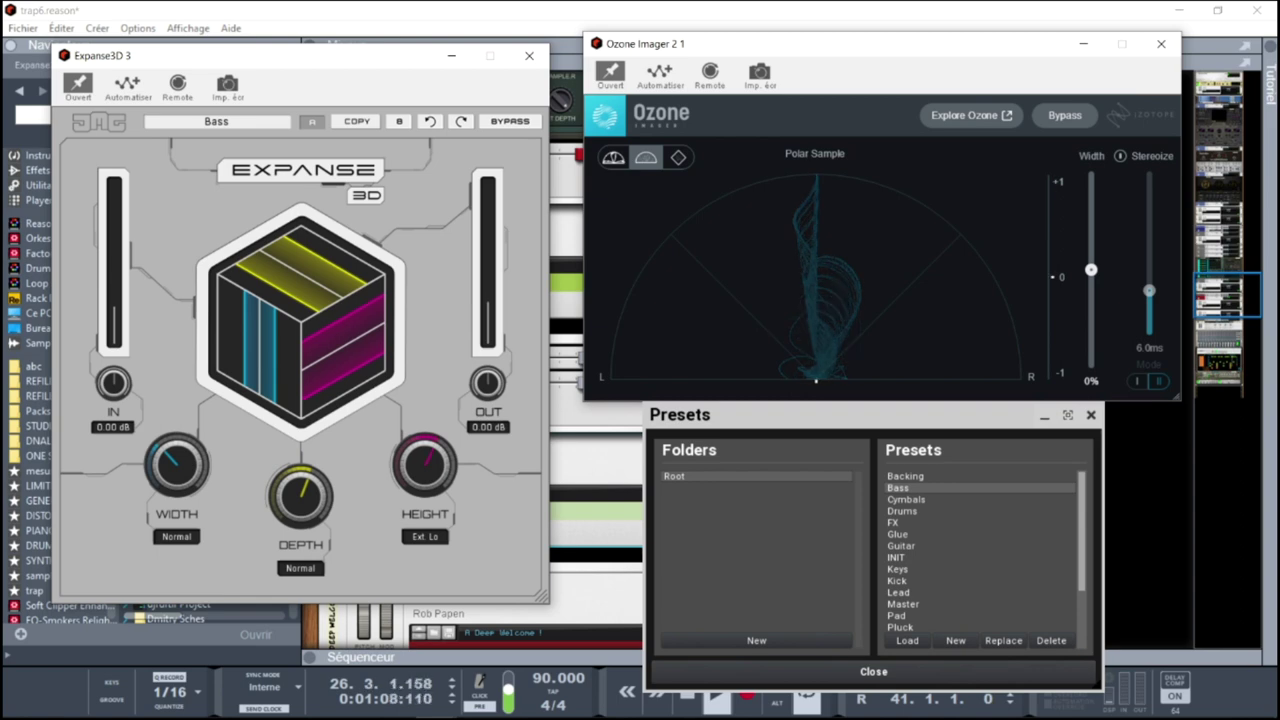
# - Compare the bass sound with Expanse3D bypassed and active, and close the plugin window
pyautogui.click(499, 123)
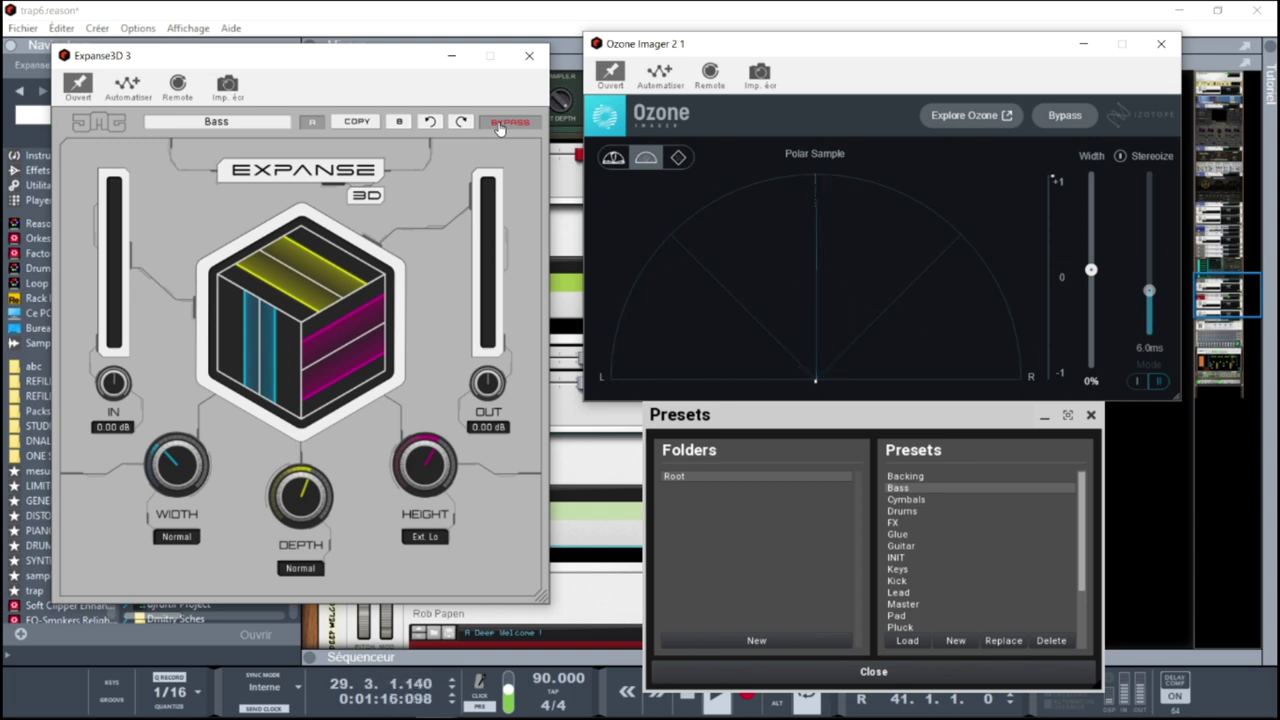
pyautogui.click(499, 123)
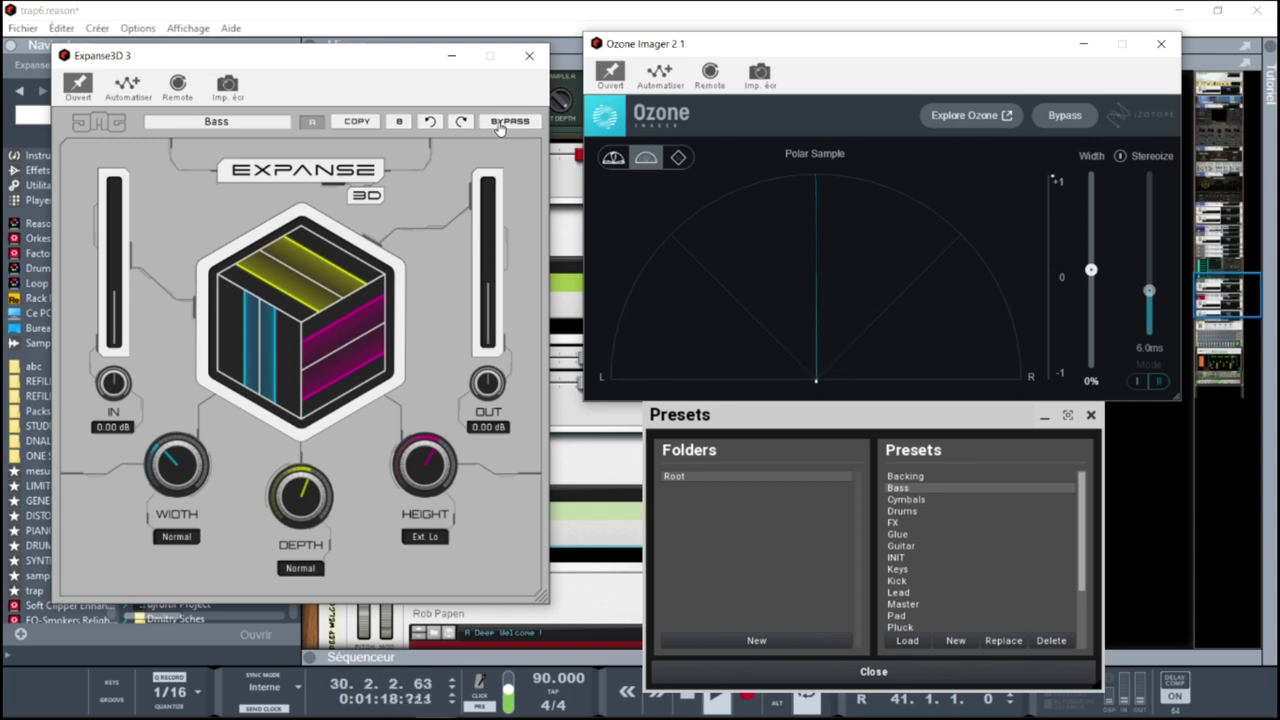
pyautogui.click(531, 57)
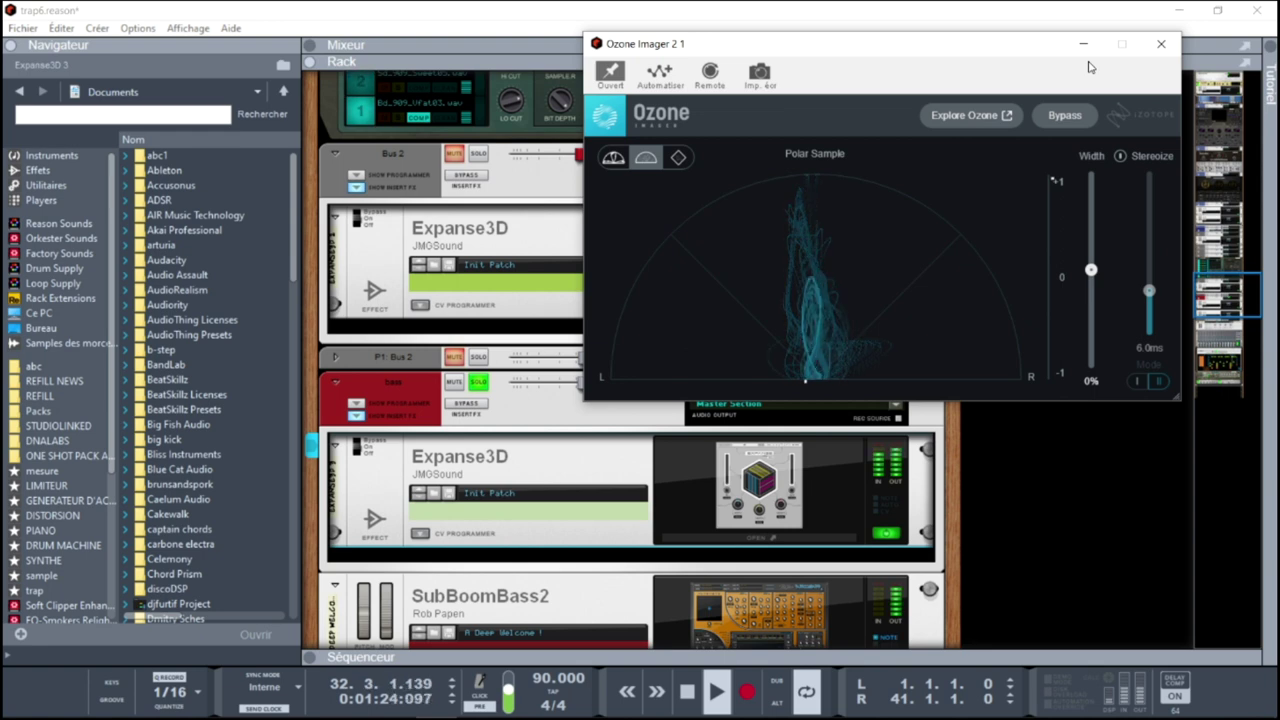
# - Return to the mixer and turn off all channel solos to hear the full mix
pyautogui.click(1212, 45)
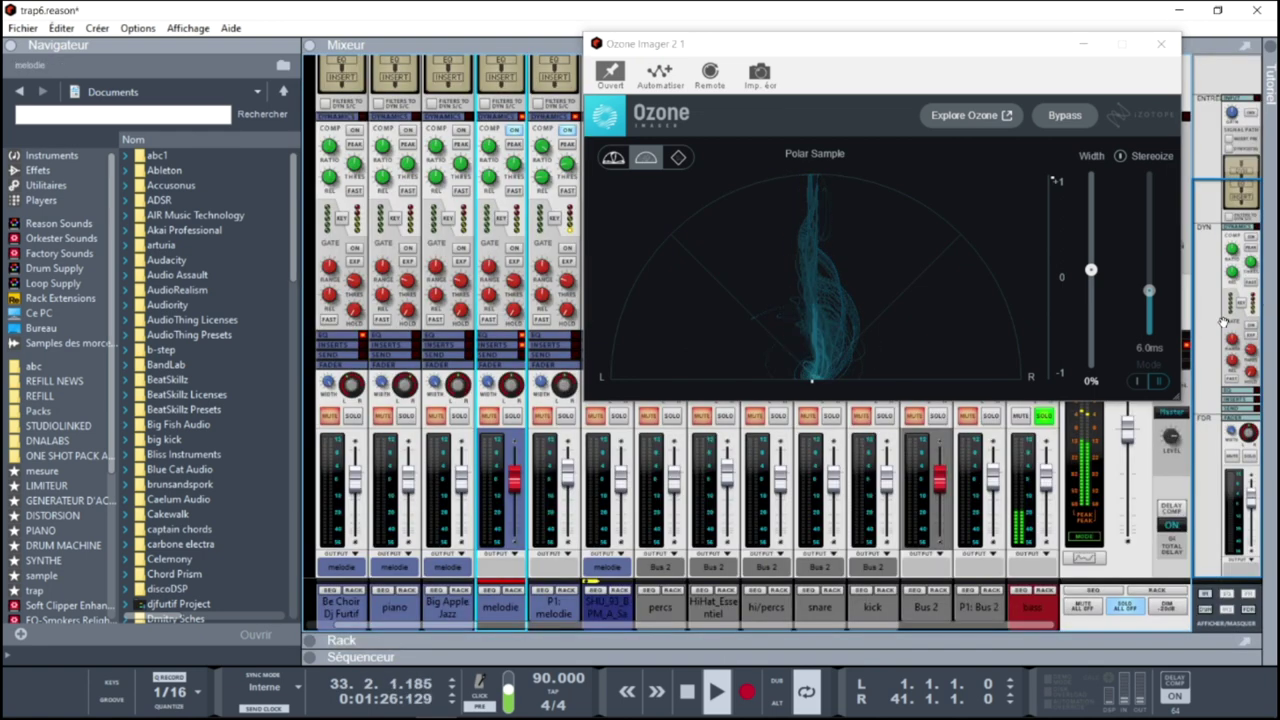
pyautogui.click(1122, 606)
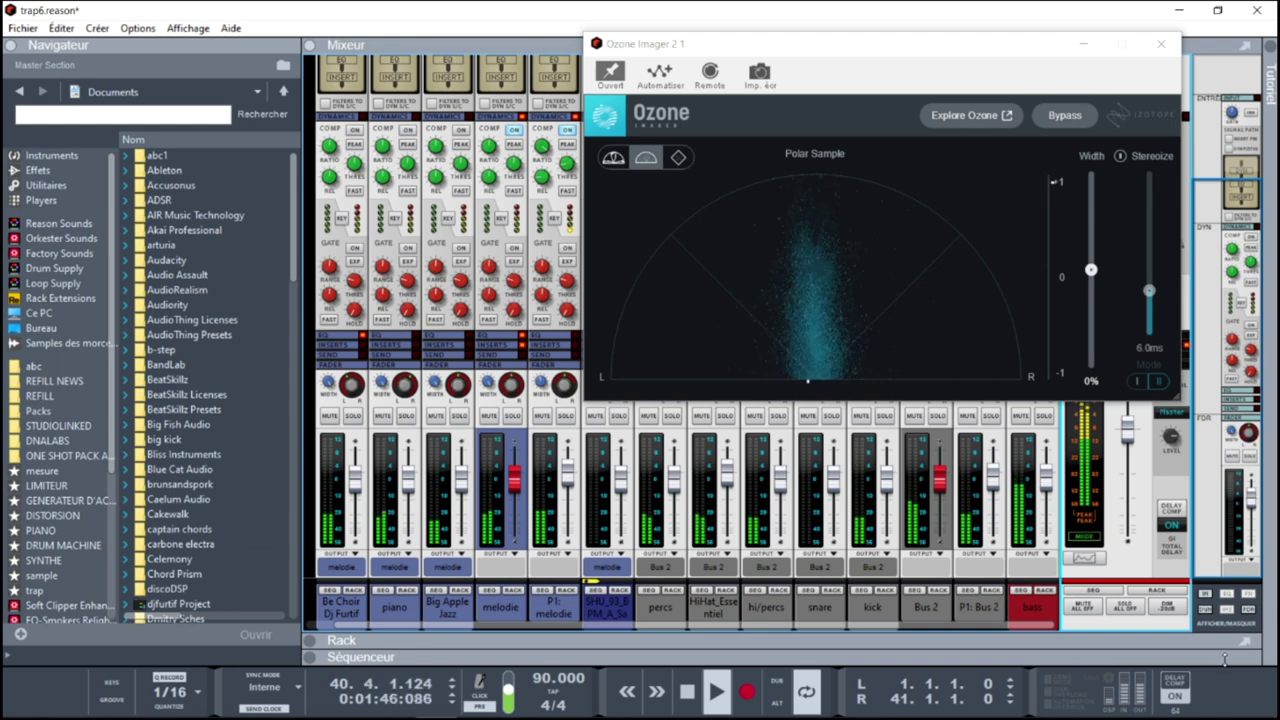
# - Show the mixer's Inserts section in place of Dynamics and move the Ozone Imager window off the master section's insert controls
pyautogui.click(1205, 610)
pyautogui.click(1248, 594)
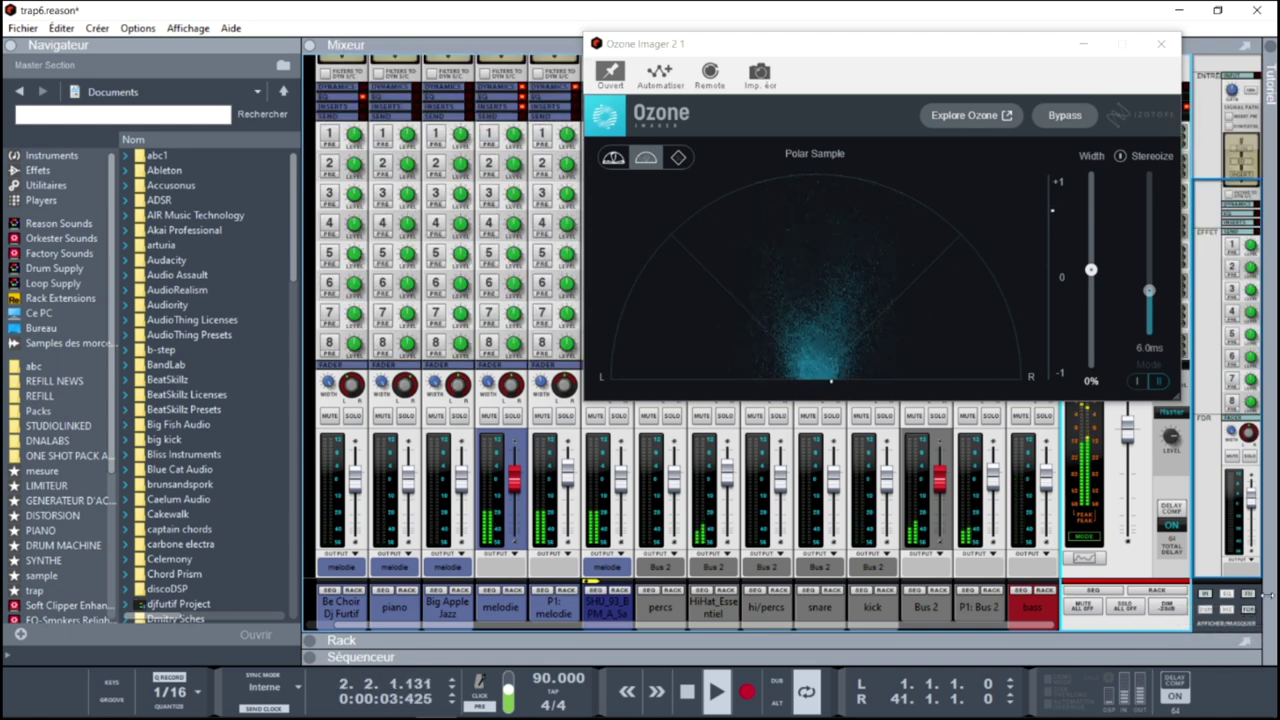
pyautogui.click(1248, 594)
pyautogui.click(1226, 610)
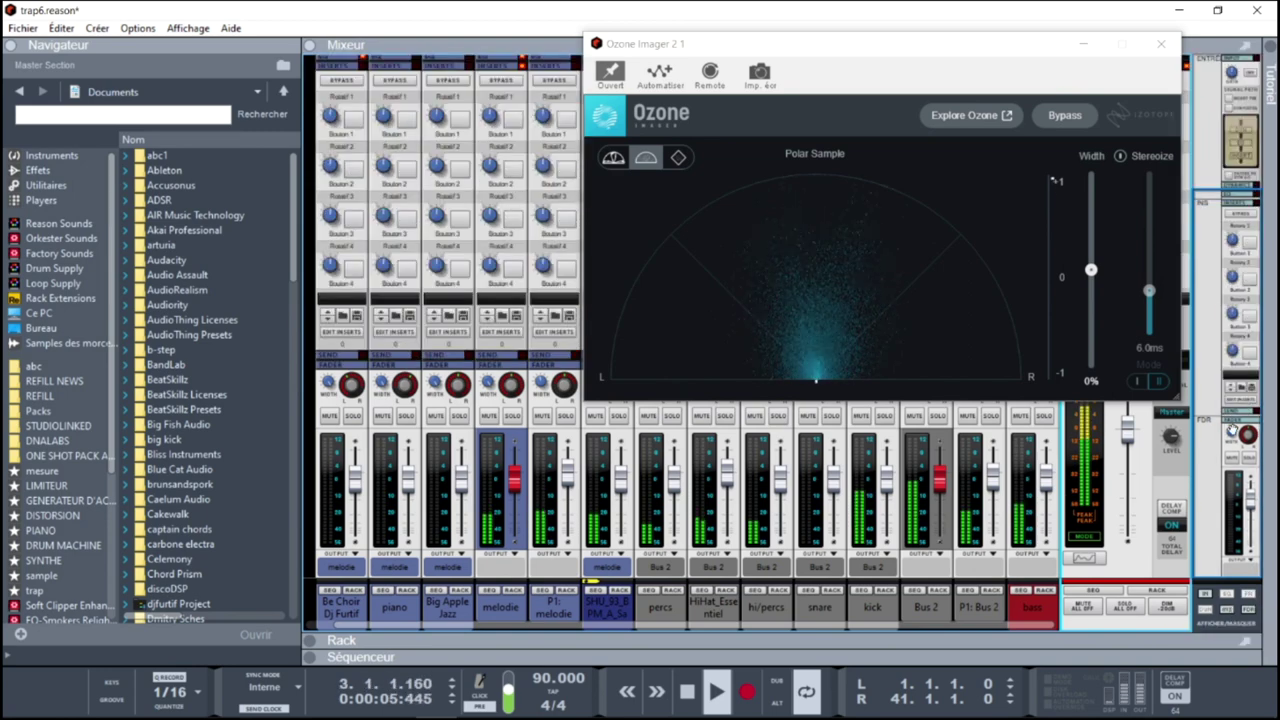
pyautogui.moveTo(962, 58); pyautogui.dragTo(834, 346)
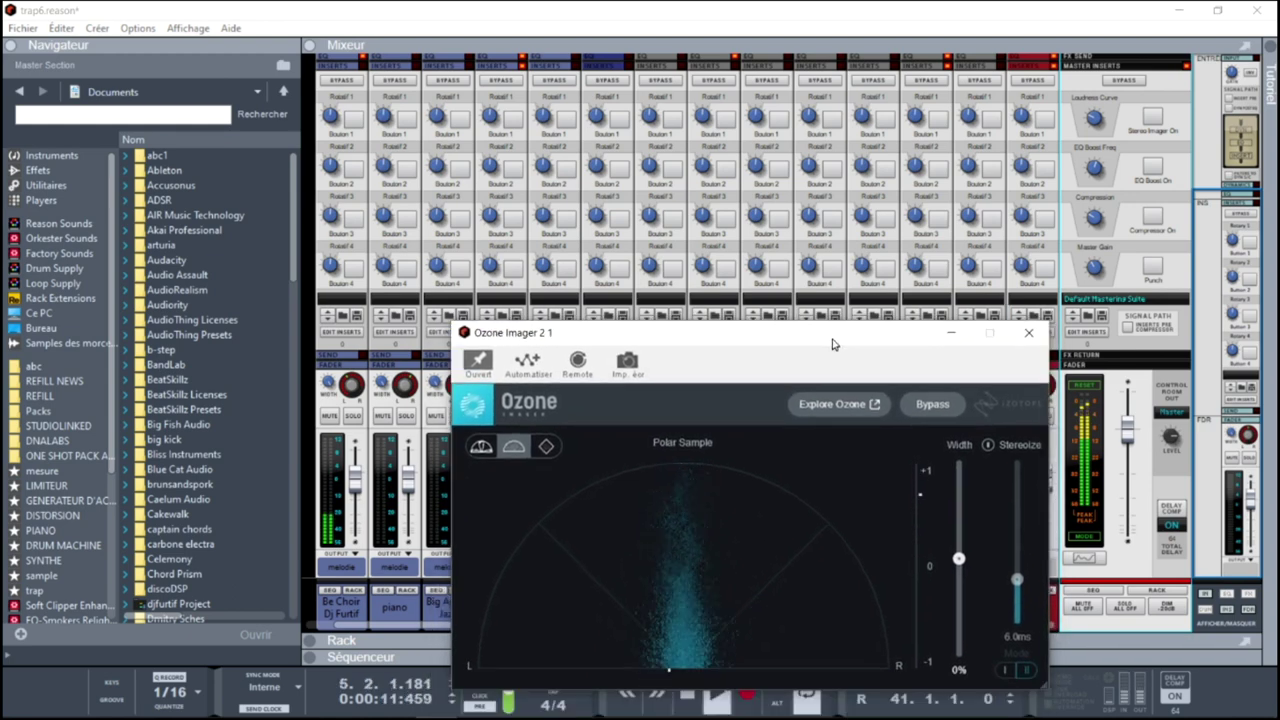
# - Replace the mixer's Inserts section with the effect sends and returns, and select the bass channel
pyautogui.moveTo(1240, 354); pyautogui.dragTo(1254, 436)
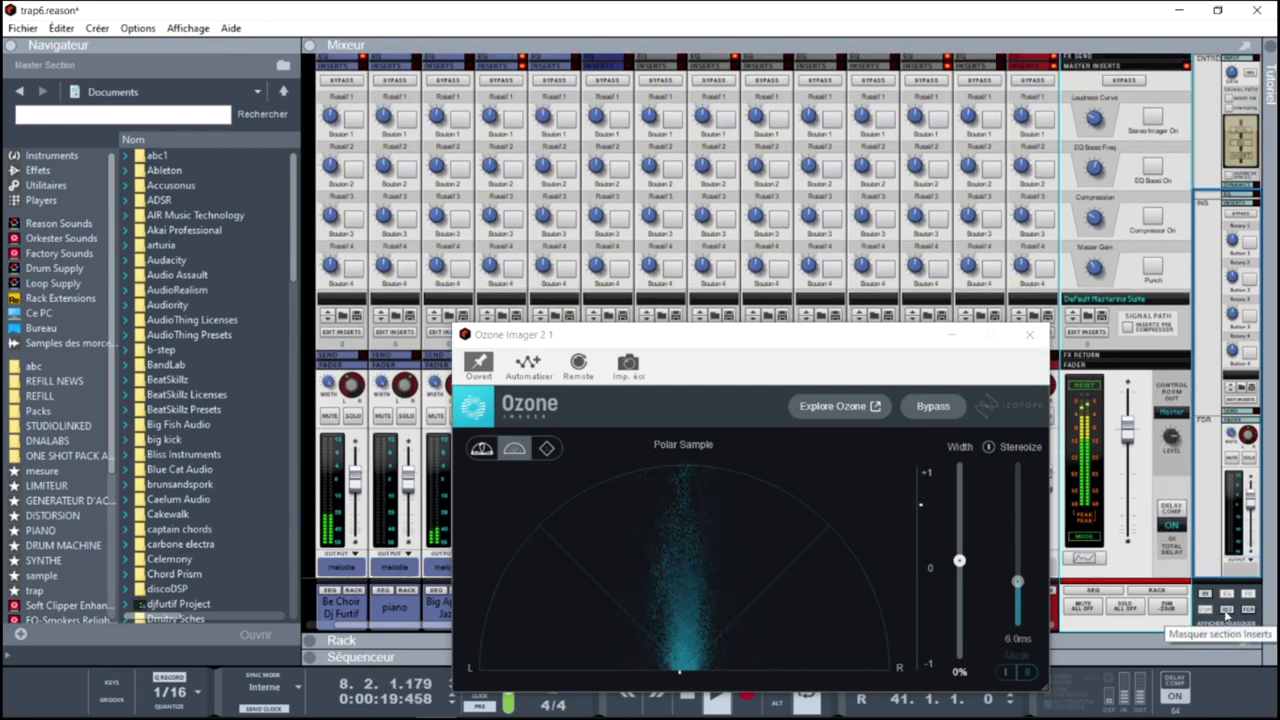
pyautogui.click(1226, 613)
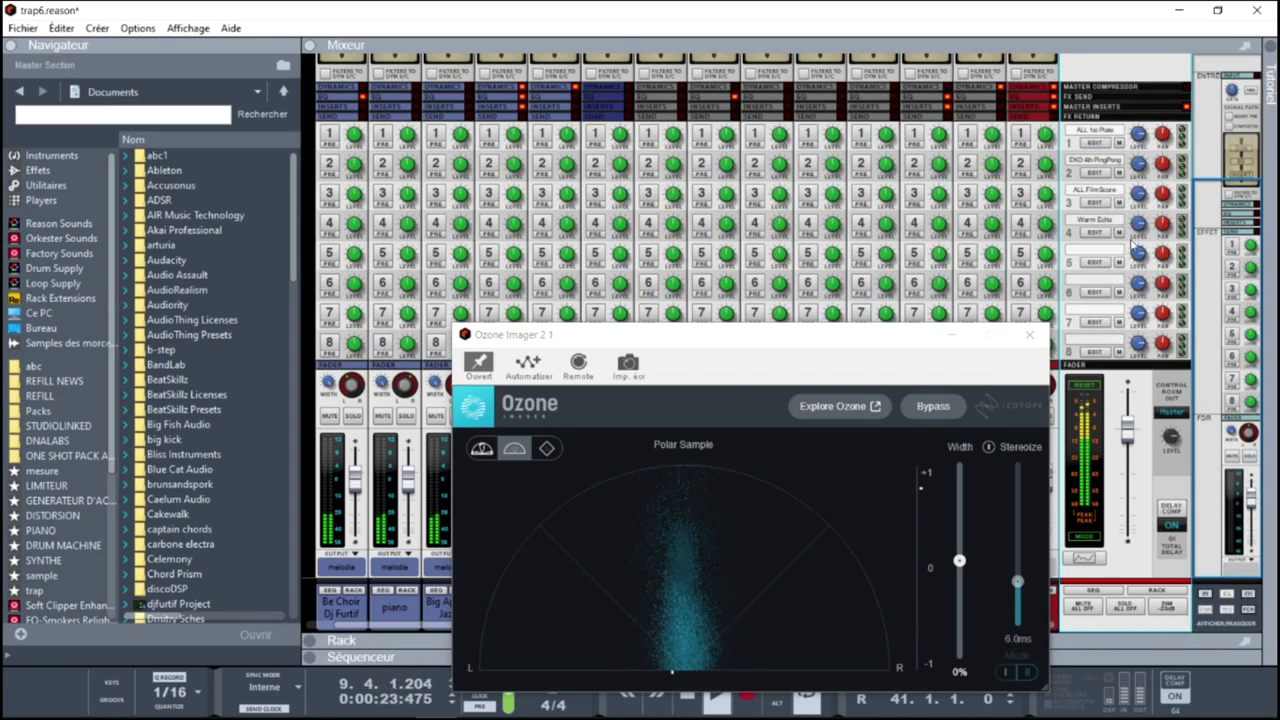
pyautogui.click(1055, 109)
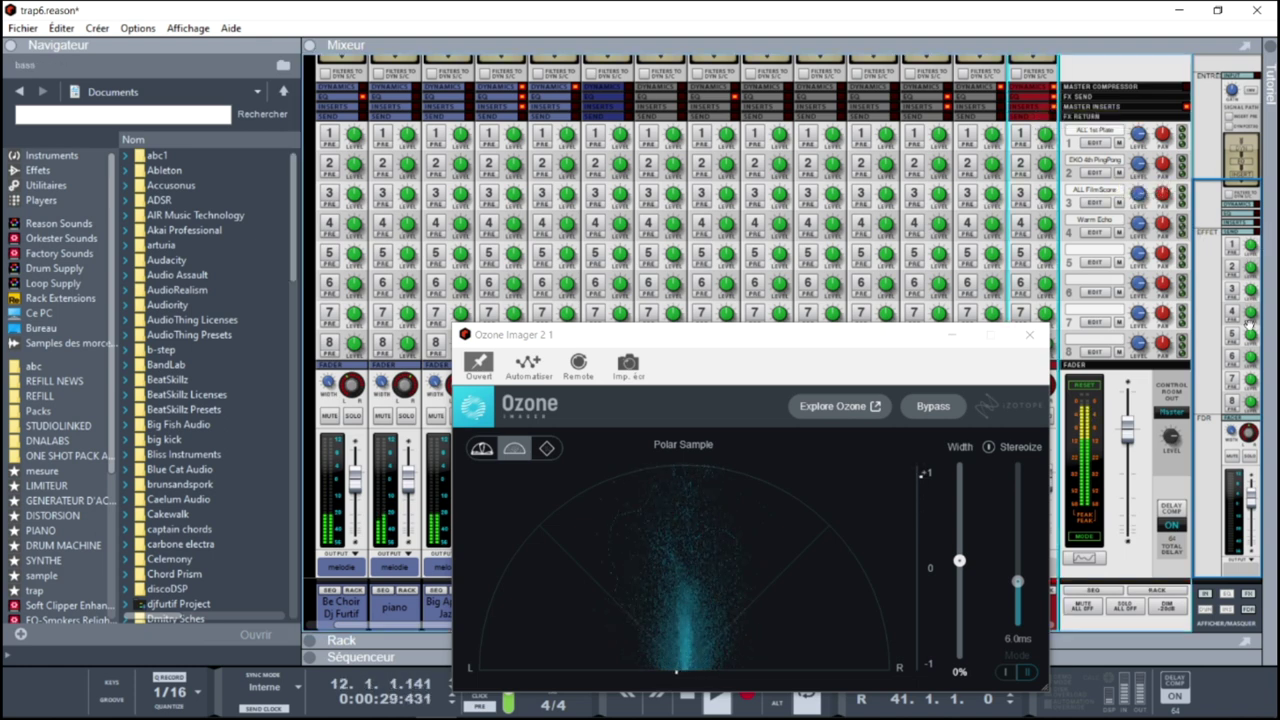
# - Show the Inserts section alongside the sends and reposition the Ozone Imager window to uncover the melody channels' insert controls
pyautogui.moveTo(902, 341); pyautogui.dragTo(647, 279)
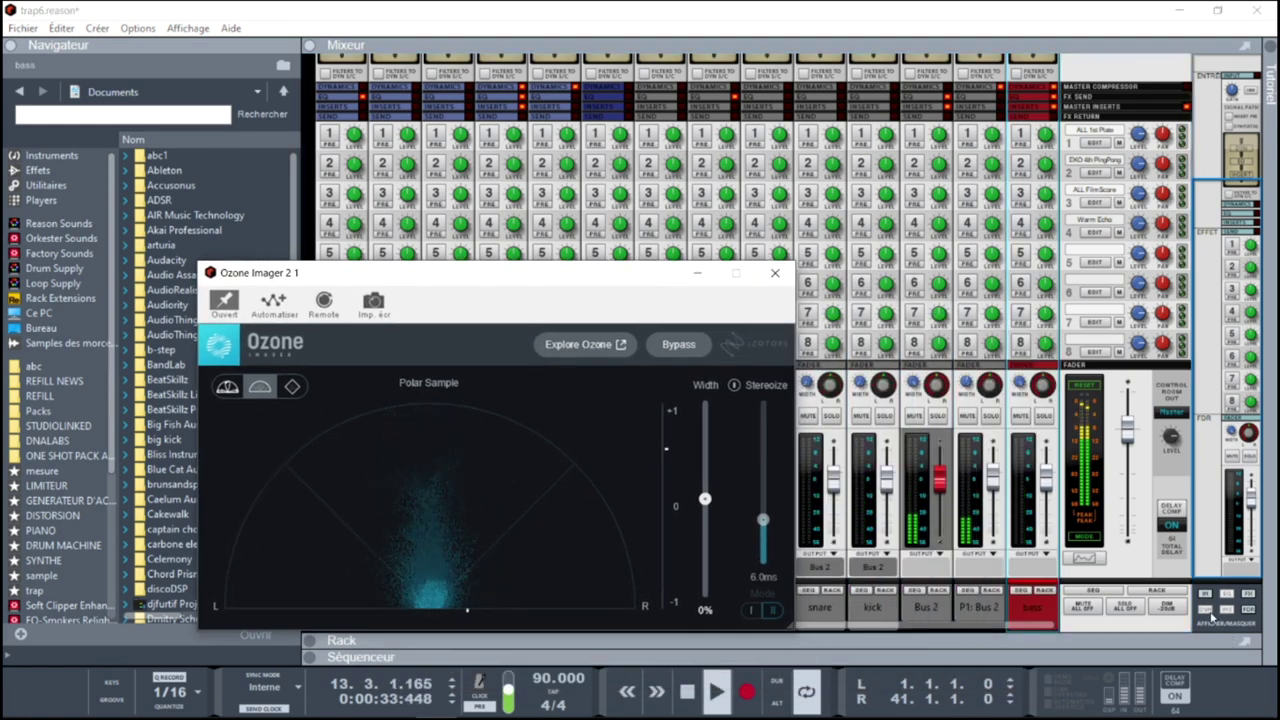
pyautogui.click(1229, 609)
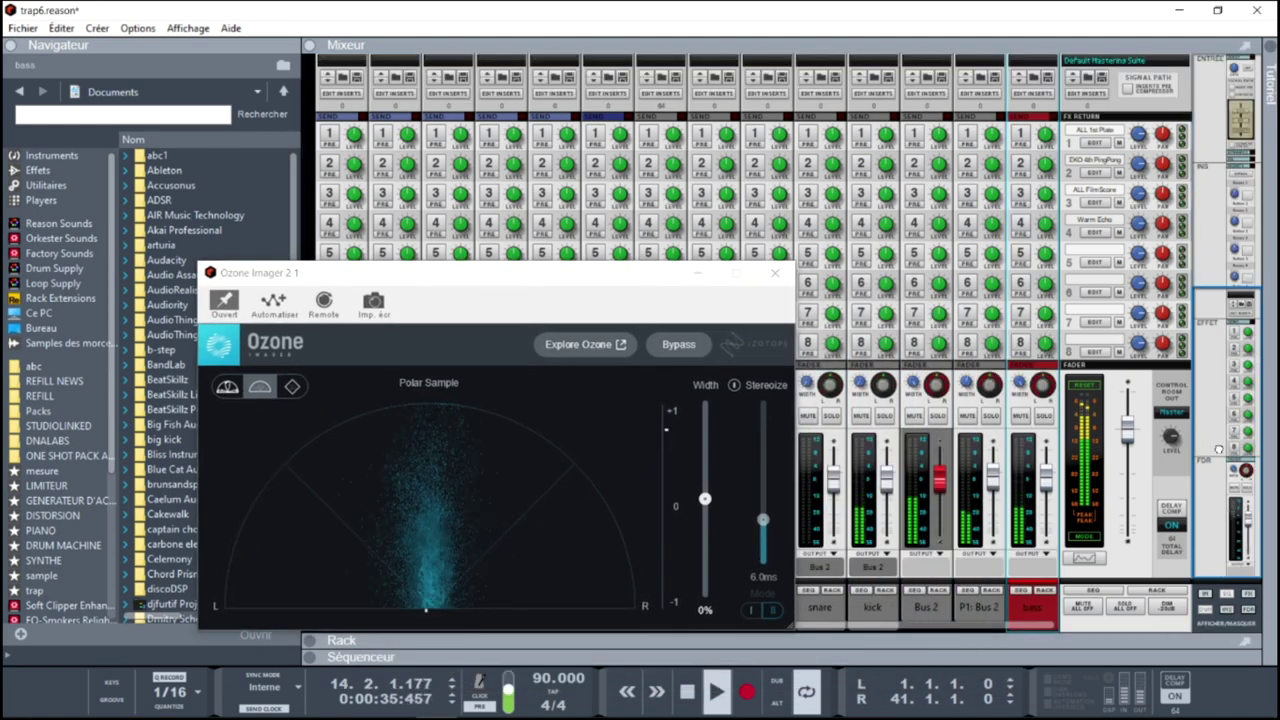
pyautogui.scroll(3, 1213, 383)
pyautogui.moveTo(1213, 383)
pyautogui.mouseDown()
pyautogui.moveTo(1198, 275)
pyautogui.moveTo(1216, 386)
pyautogui.mouseUp()
pyautogui.moveTo(634, 280); pyautogui.dragTo(1054, 193)
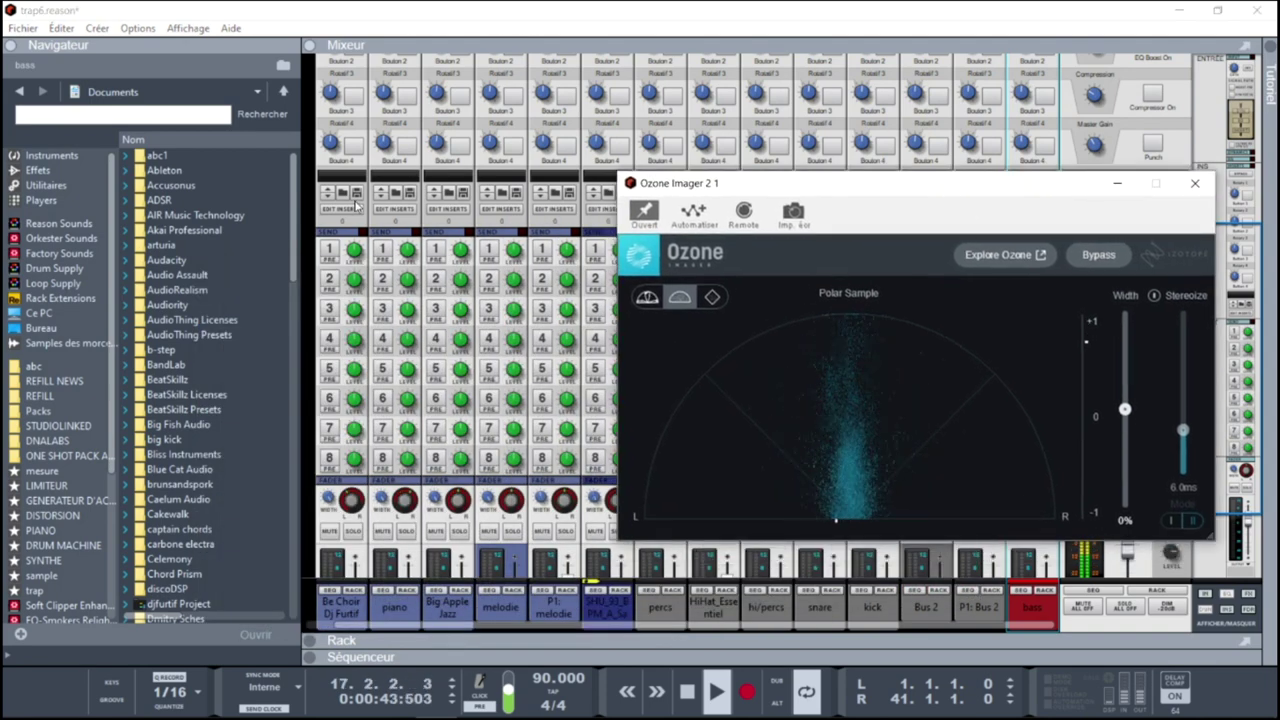